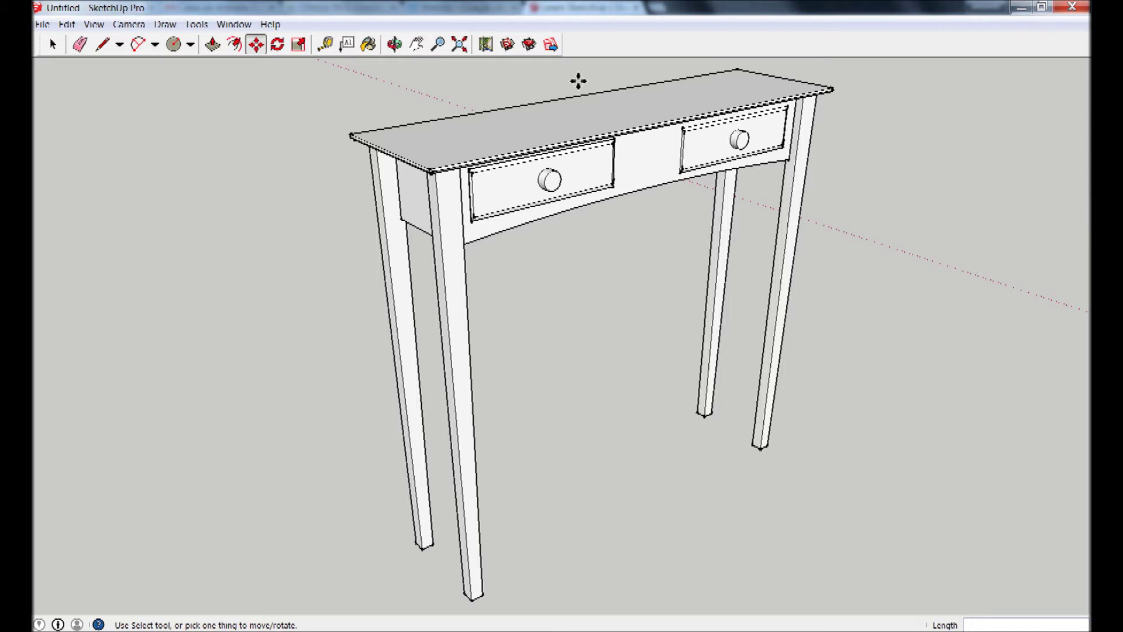
- Start a new model, discarding the table model without saving
left_click(42, 24)
left_click(49, 42)
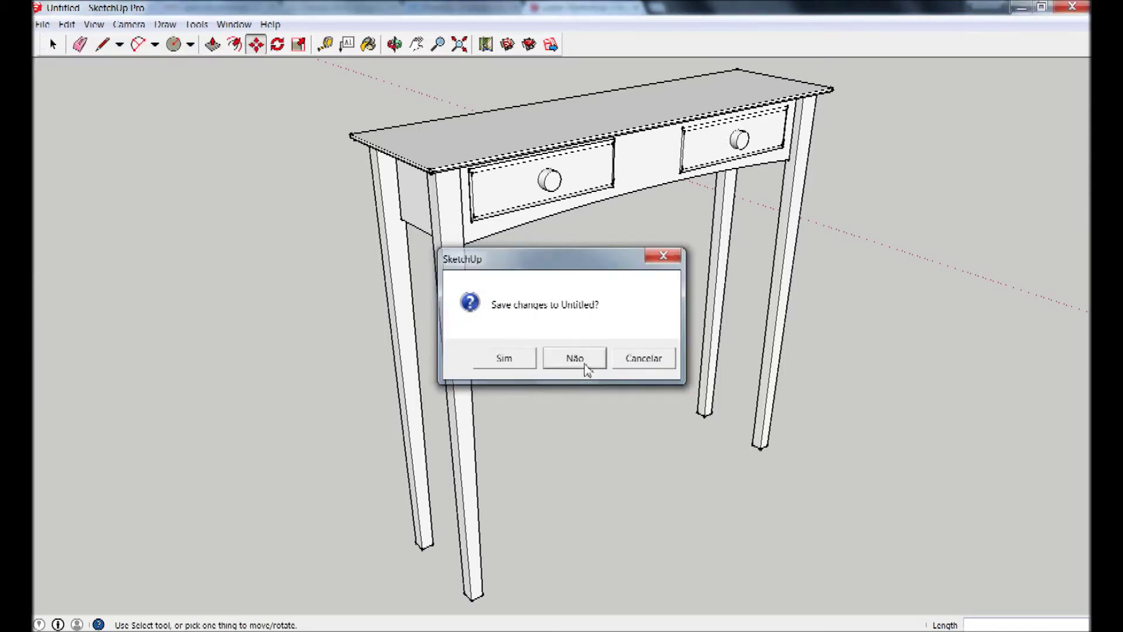
left_click(583, 364)
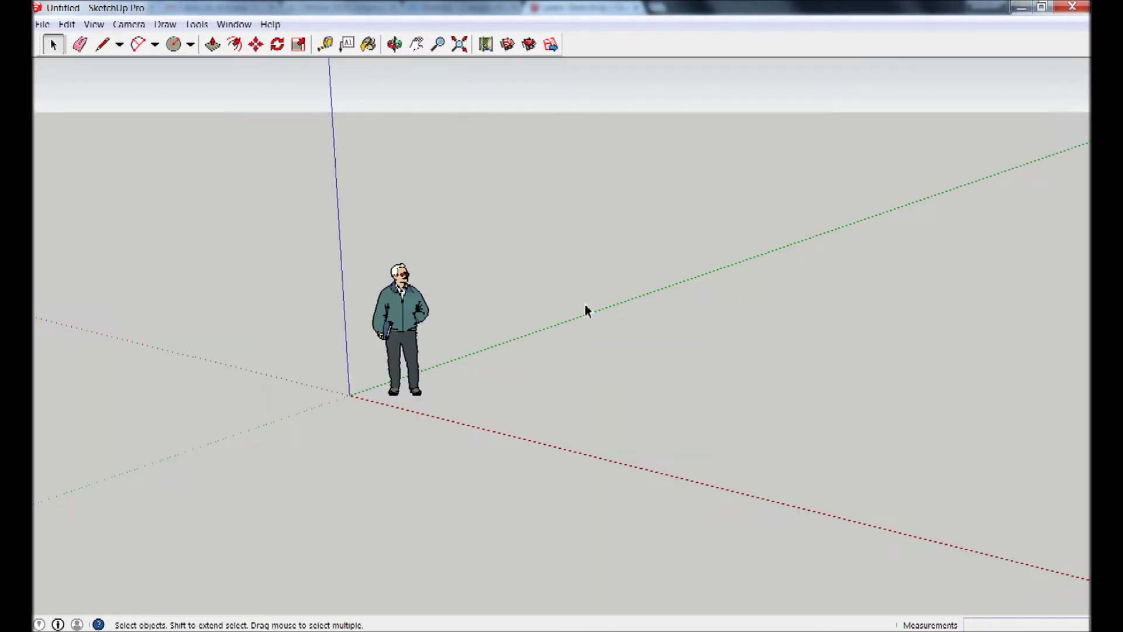
- Delete the default person figure, check the units in Model Info, and switch to Iso view
left_click(394, 311)
key("Delete")
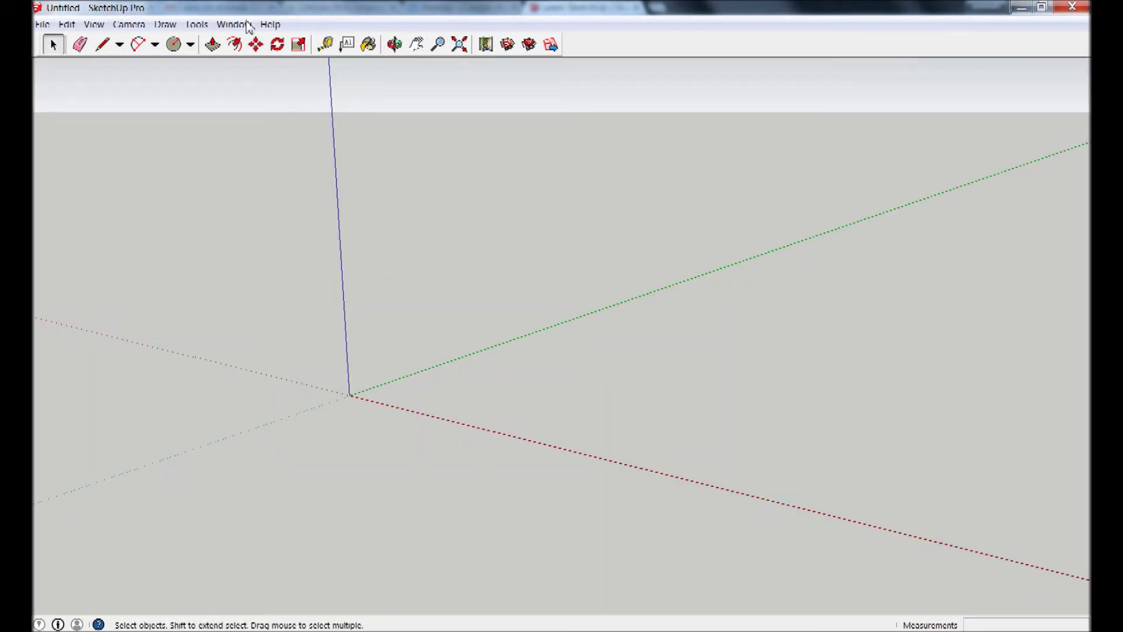
left_click(234, 25)
left_click(258, 42)
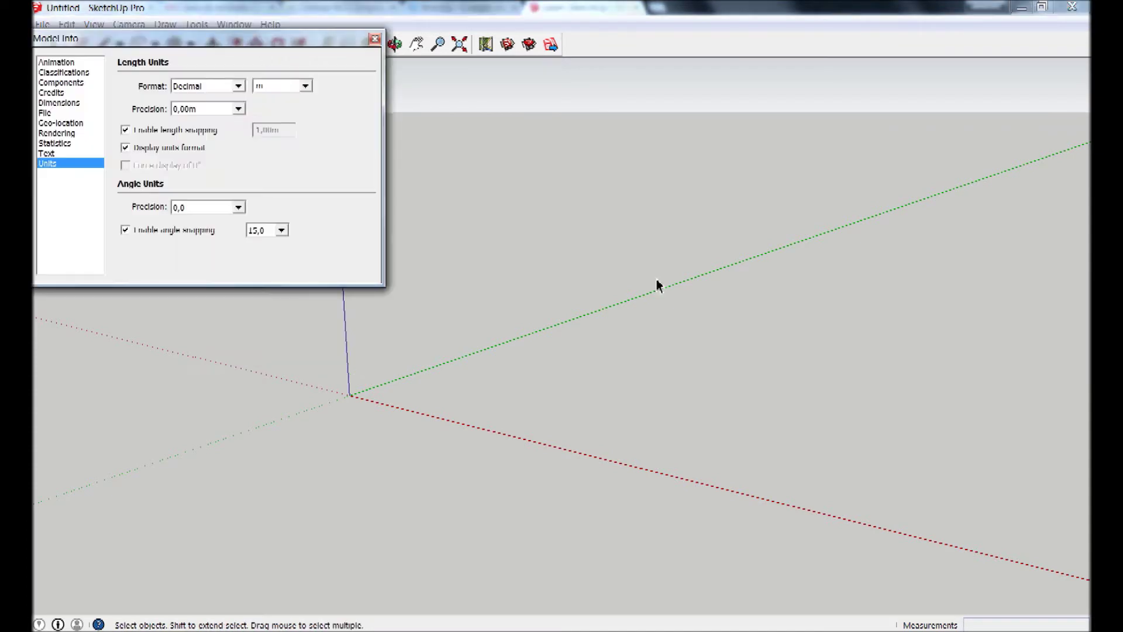
left_click(374, 40)
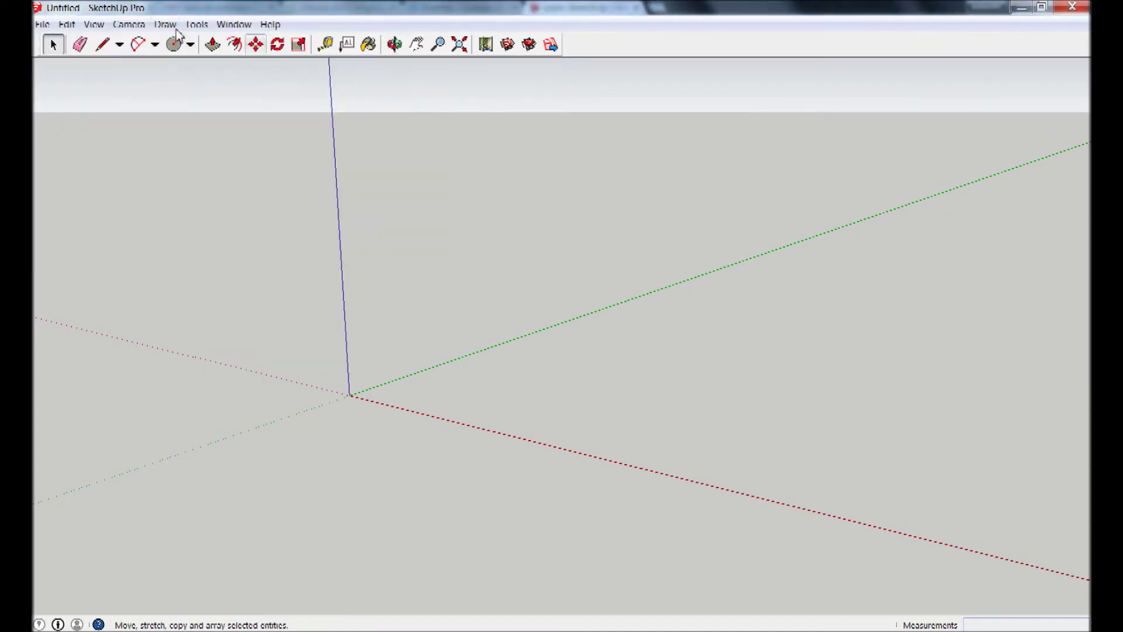
left_click(129, 24)
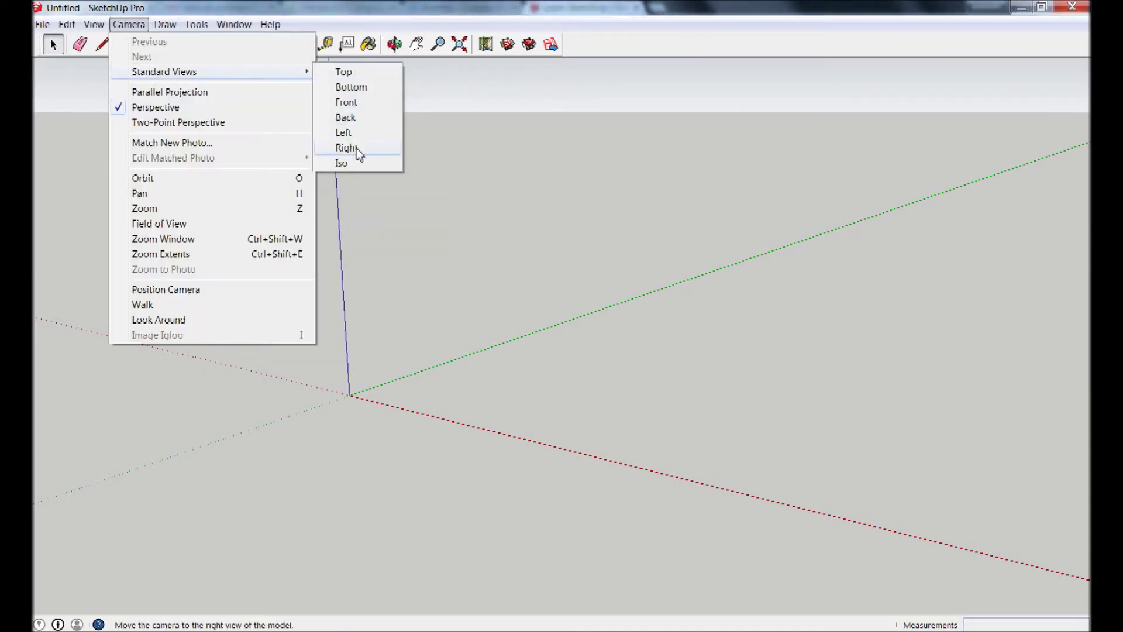
left_click(351, 163)
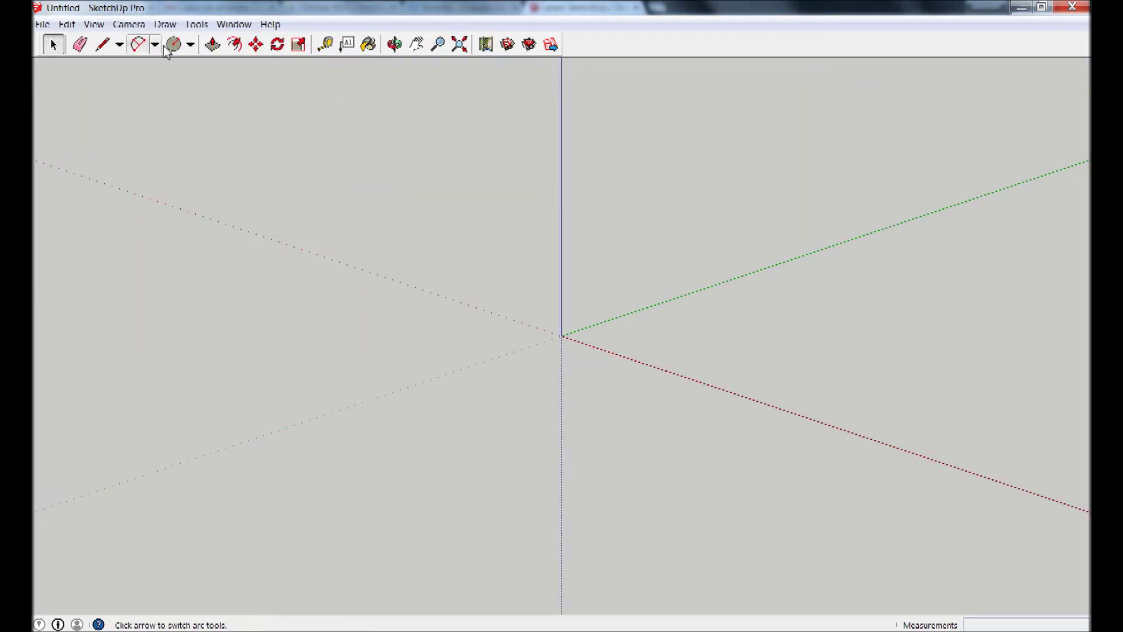
- Draw the long tabletop rectangle at its typed dimensions, zoom to fit, and start pushing it up
left_click(190, 44)
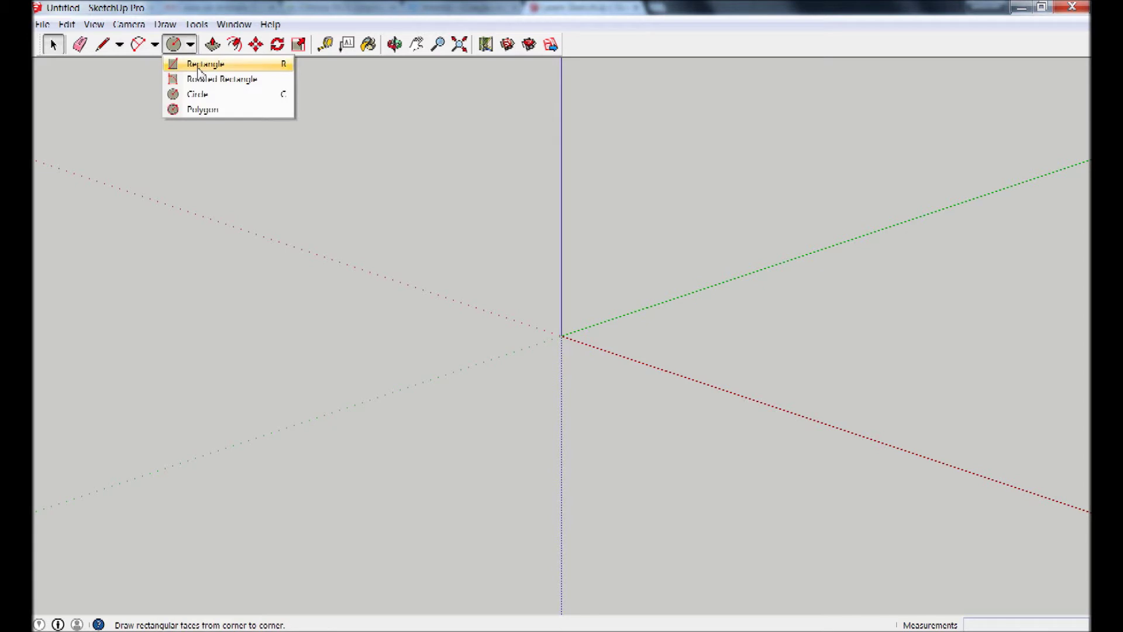
left_click(199, 70)
left_click(334, 376)
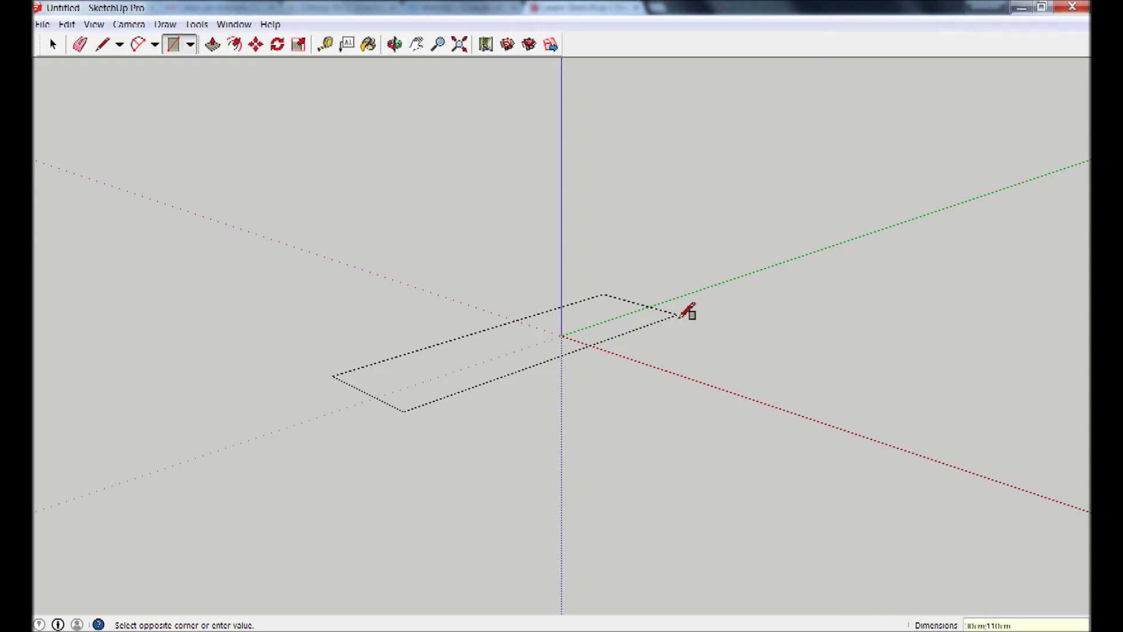
key("Return")
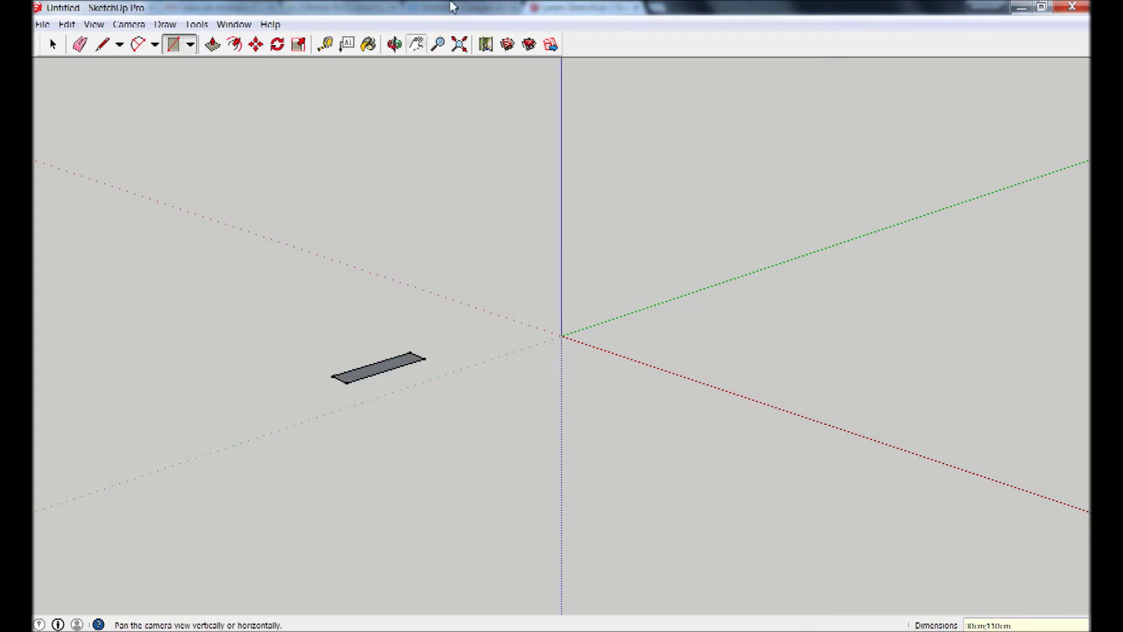
left_click(459, 44)
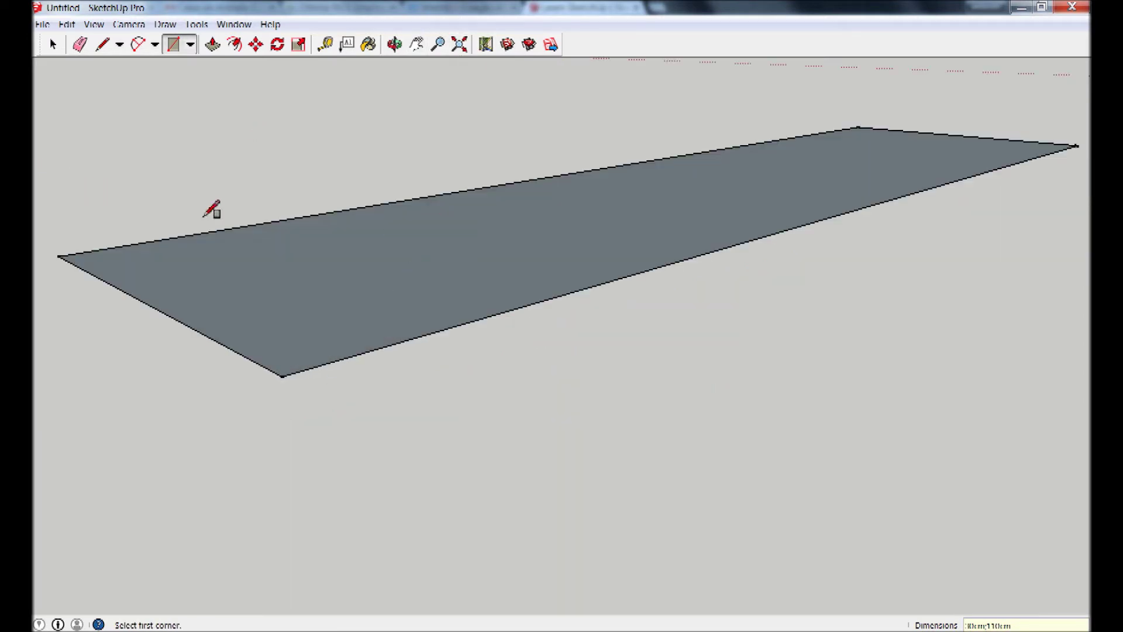
left_click(212, 46)
left_click_drag(286, 266, 287, 246)
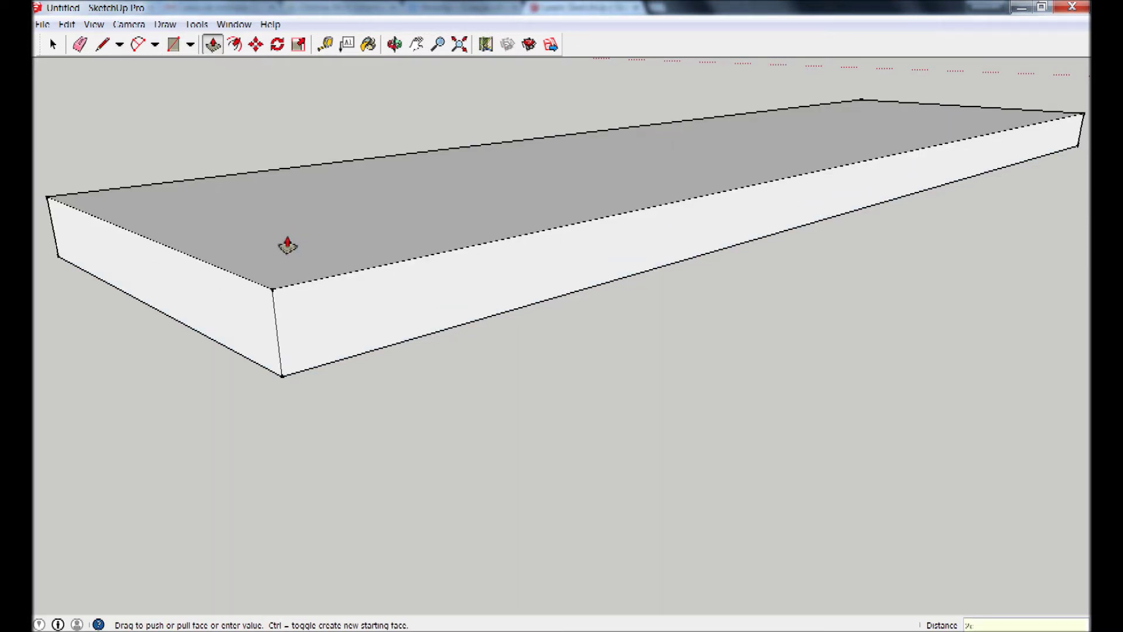
- Finish the slab at 2 cm thick and orbit to inspect its underside
key("Return")
scroll(376, 375, "up", 2)
scroll(389, 419, "up", 3)
mouse_move(389, 419)
middle_mouse_down()
mouse_move(434, 189)
mouse_move(635, 287)
mouse_move(393, 575)
middle_mouse_up()
left_click(459, 43)
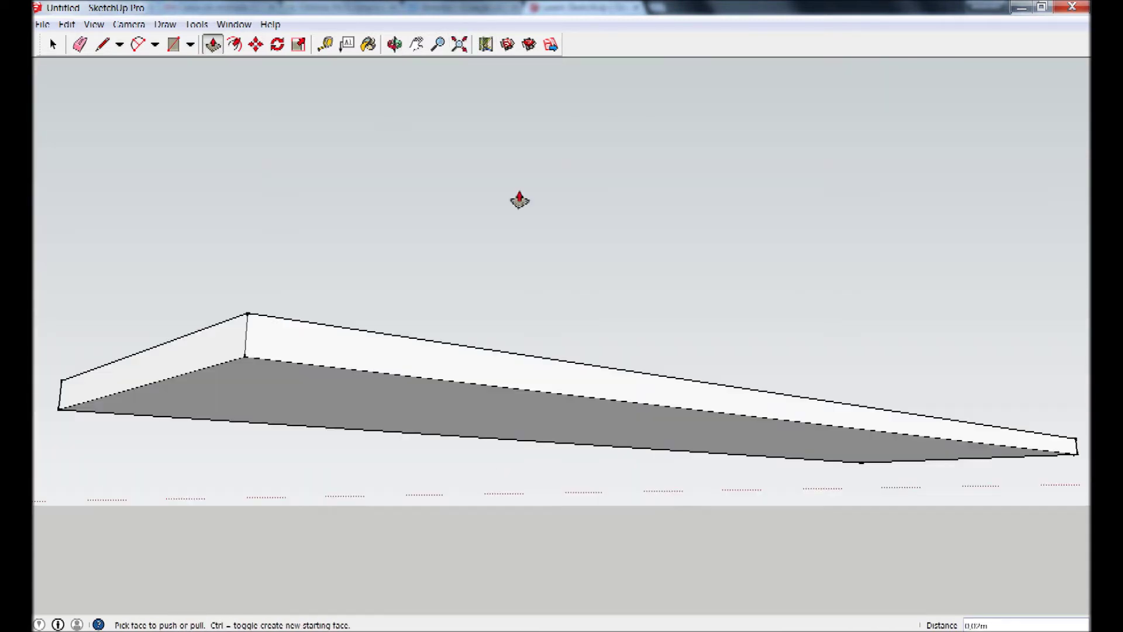
middle_click_drag(550, 476, 549, 451)
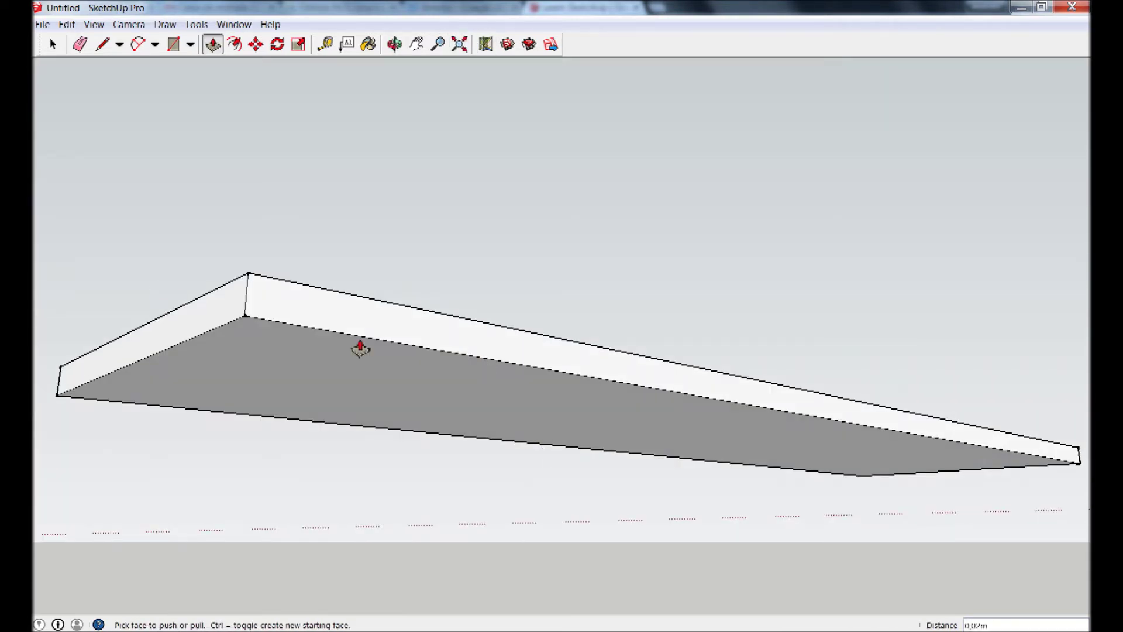
- Draw a diagonal chamfer line across the corner of the slab's end edge
left_click(101, 44)
left_click(246, 294)
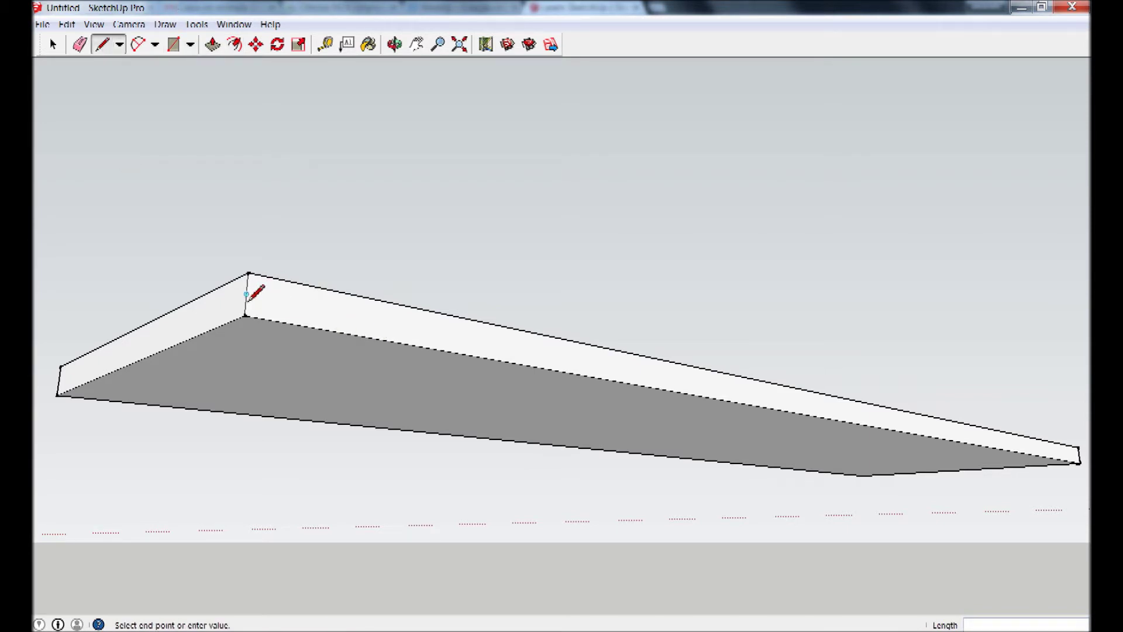
left_click(266, 320)
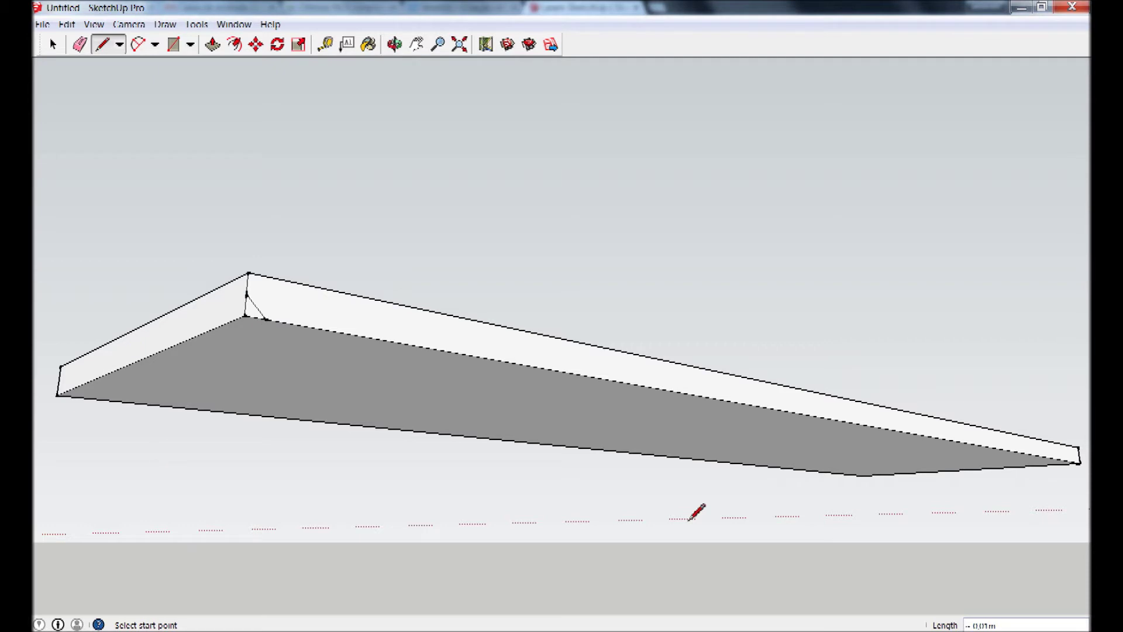
- Try a Follow Me sweep of the chamfer profile along the slab edge, then abandon it
left_click(196, 24)
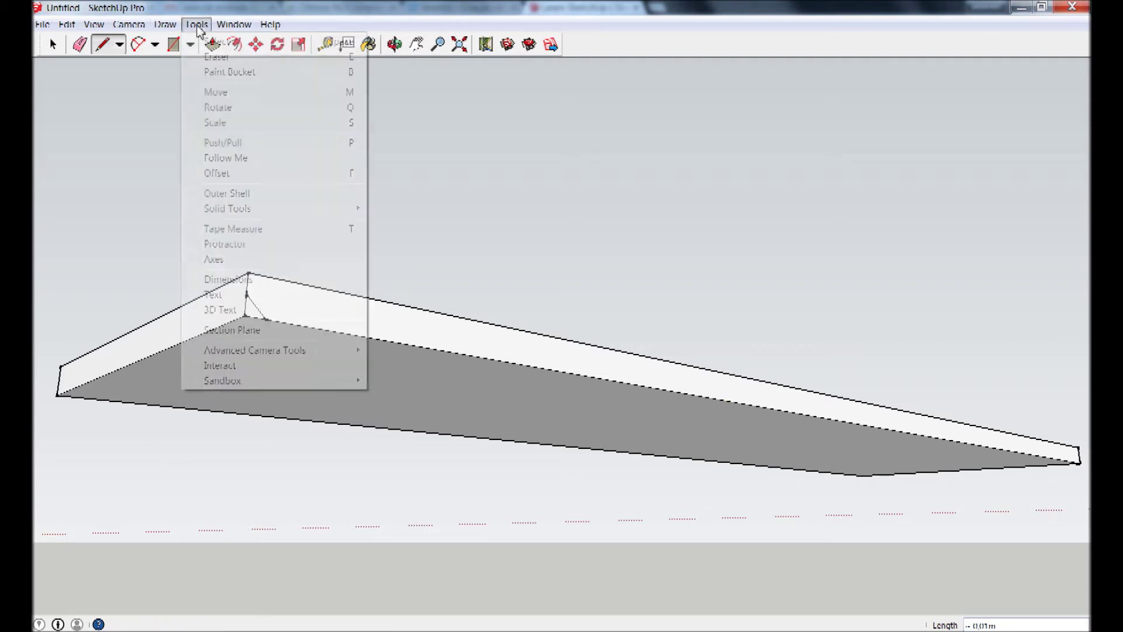
left_click(240, 158)
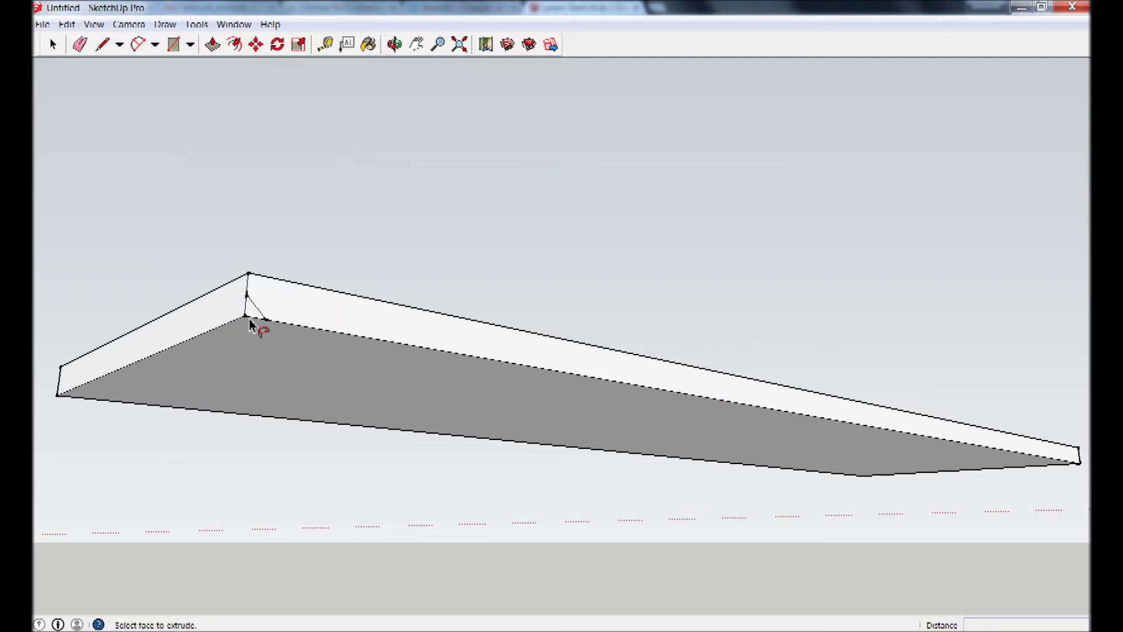
mouse_move(255, 321)
left_mouse_down()
mouse_move(149, 351)
mouse_move(805, 487)
left_mouse_up()
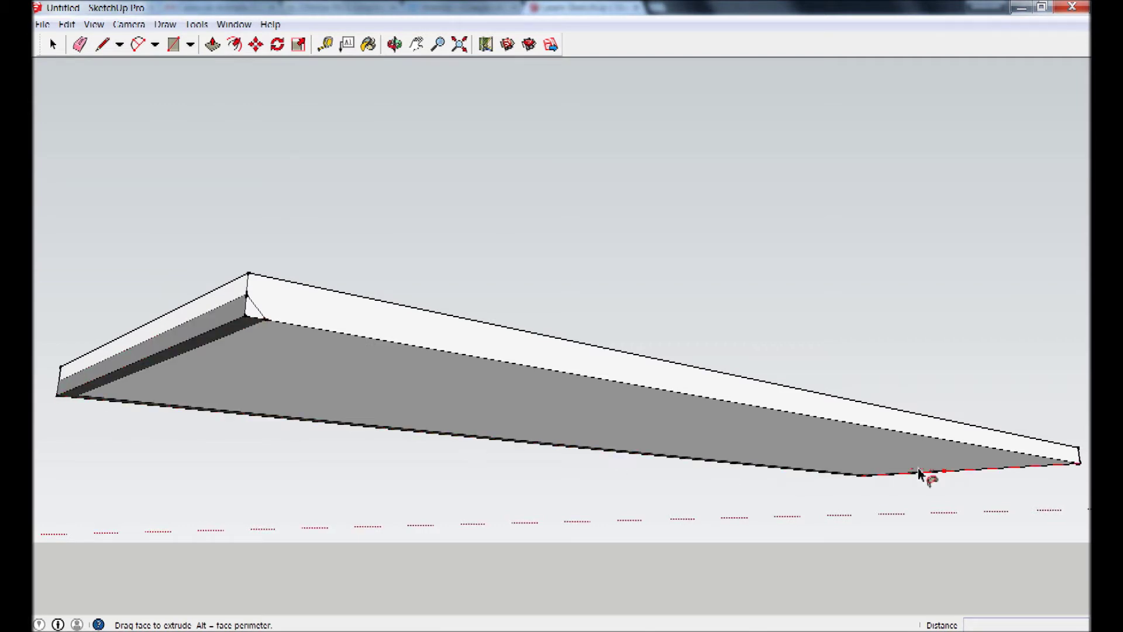
mouse_move(805, 486)
left_mouse_down()
mouse_move(650, 392)
mouse_move(250, 319)
left_mouse_up()
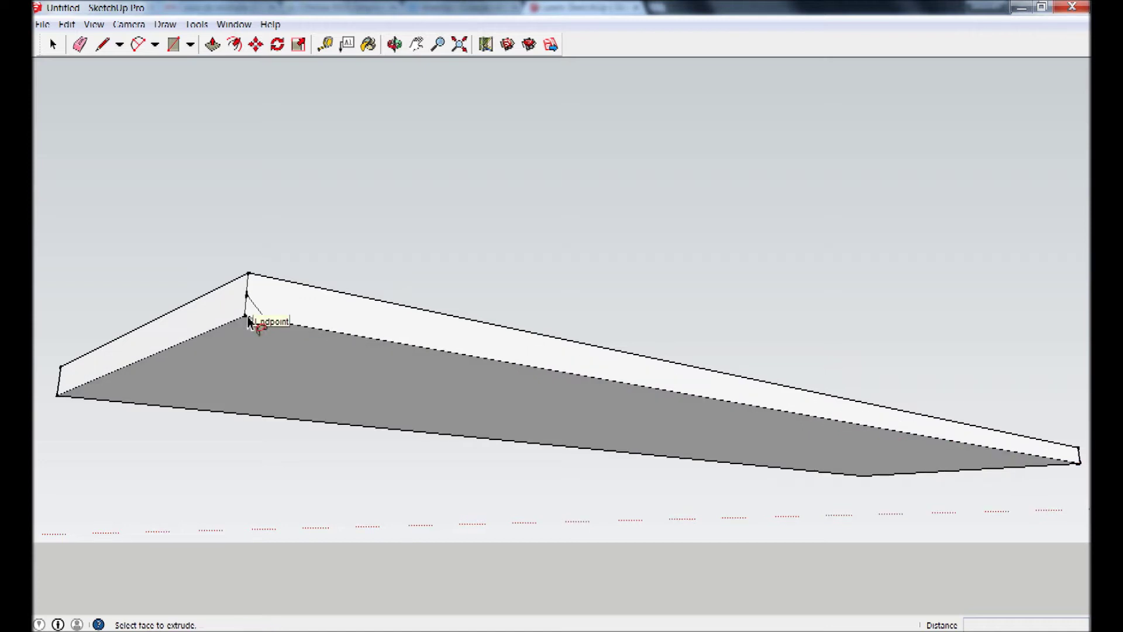
left_click(53, 47)
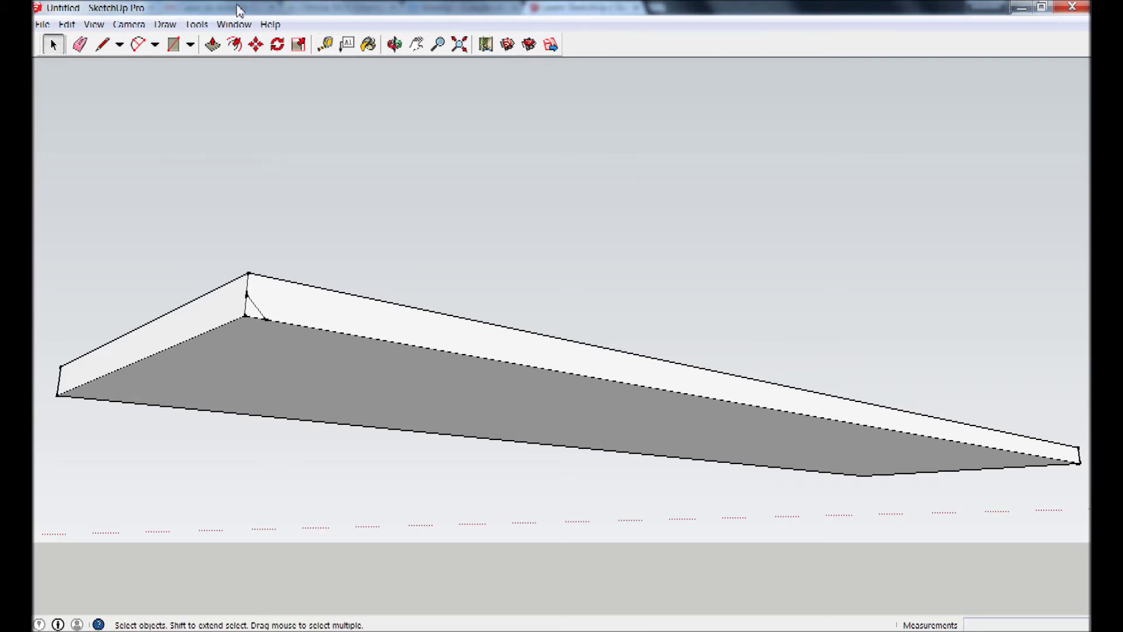
- Sweep the chamfer profile around the whole slab edge with Follow Me and view it from above
left_click(197, 24)
left_click(226, 158)
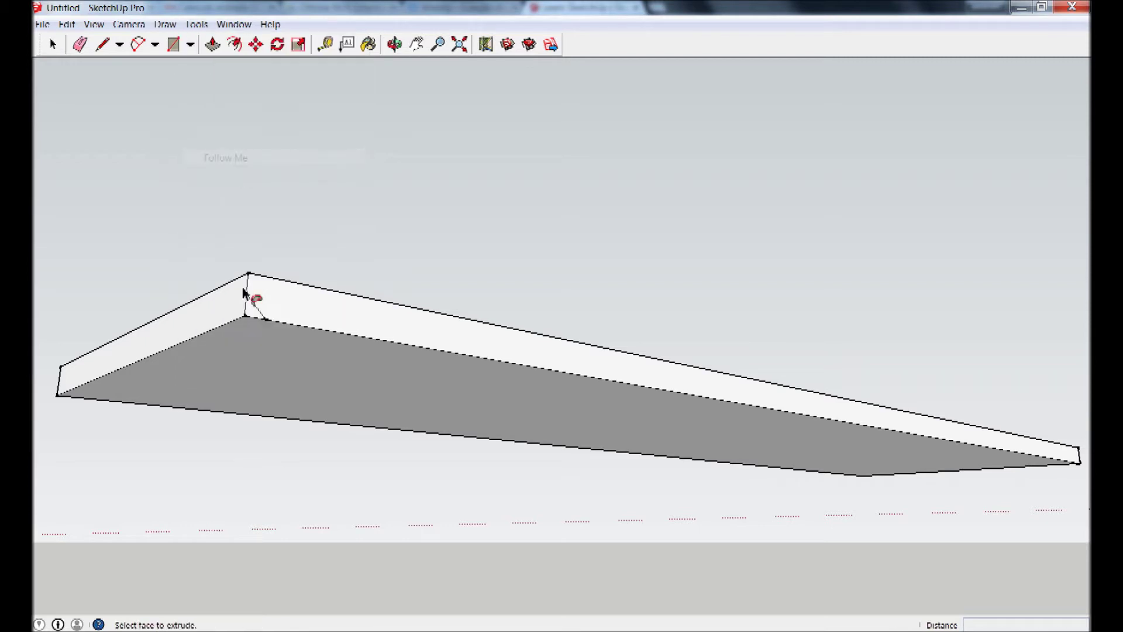
left_click_drag(251, 316, 678, 275)
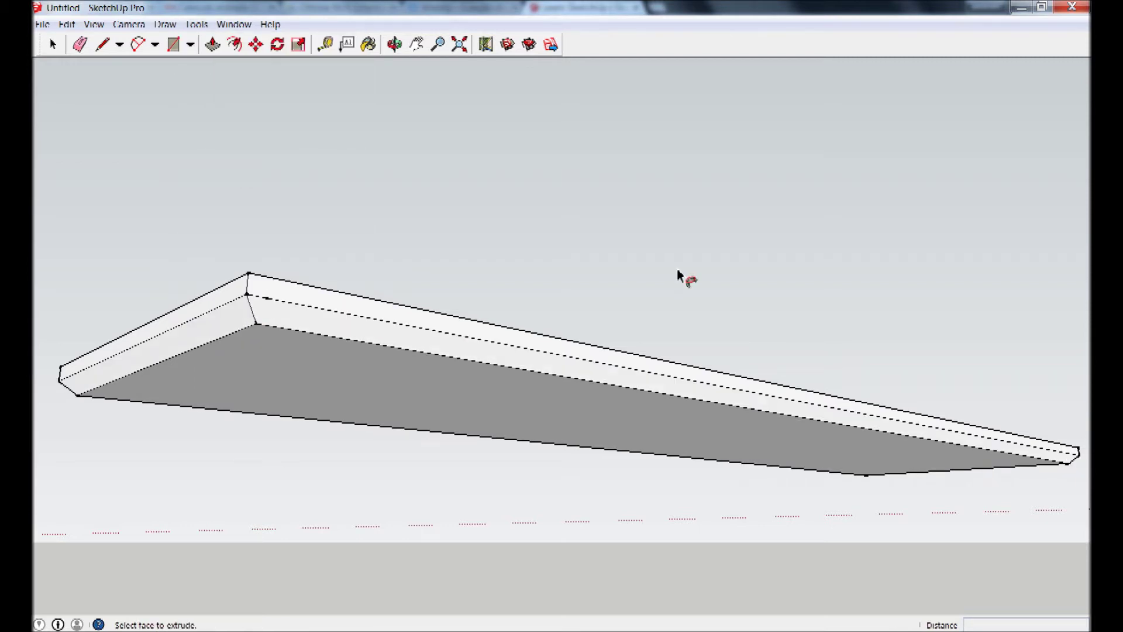
left_click(459, 44)
left_click(395, 44)
left_click_drag(406, 166, 423, 423)
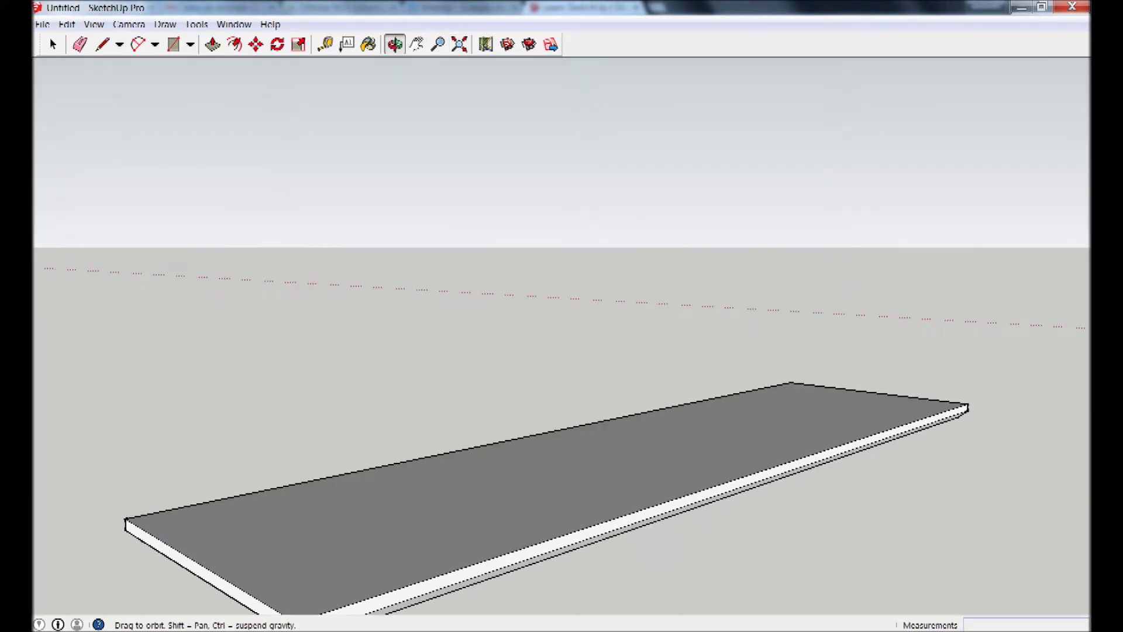
- Orbit around the chamfered slab to inspect its edge from several angles
mouse_move(331, 561)
left_mouse_down()
mouse_move(318, 509)
mouse_move(323, 531)
left_mouse_up()
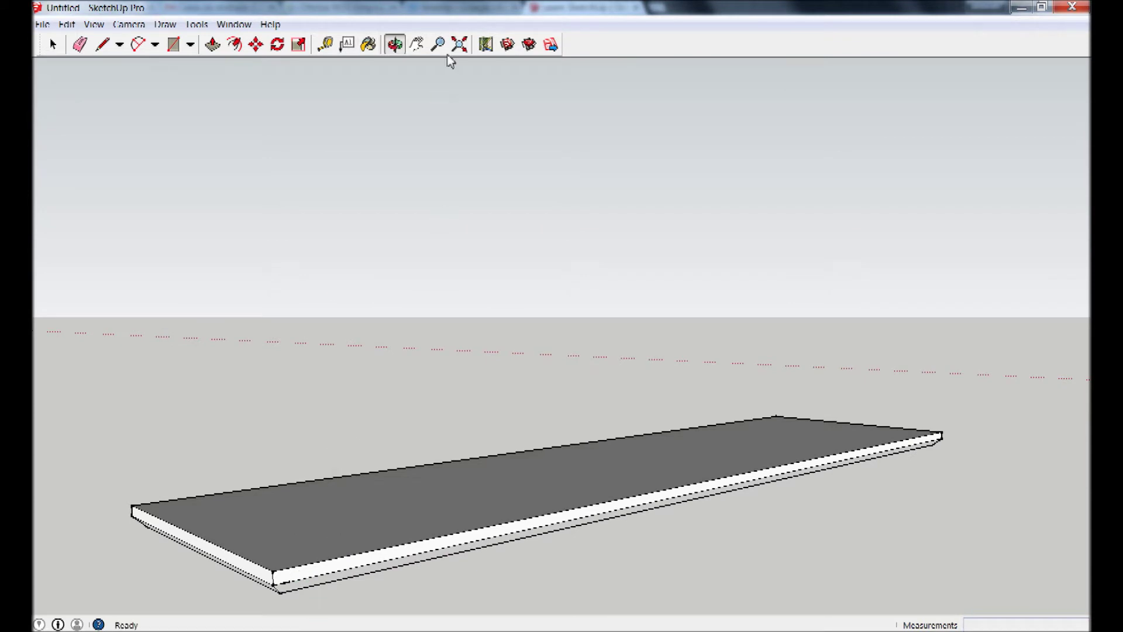
left_click_drag(439, 97, 476, 163)
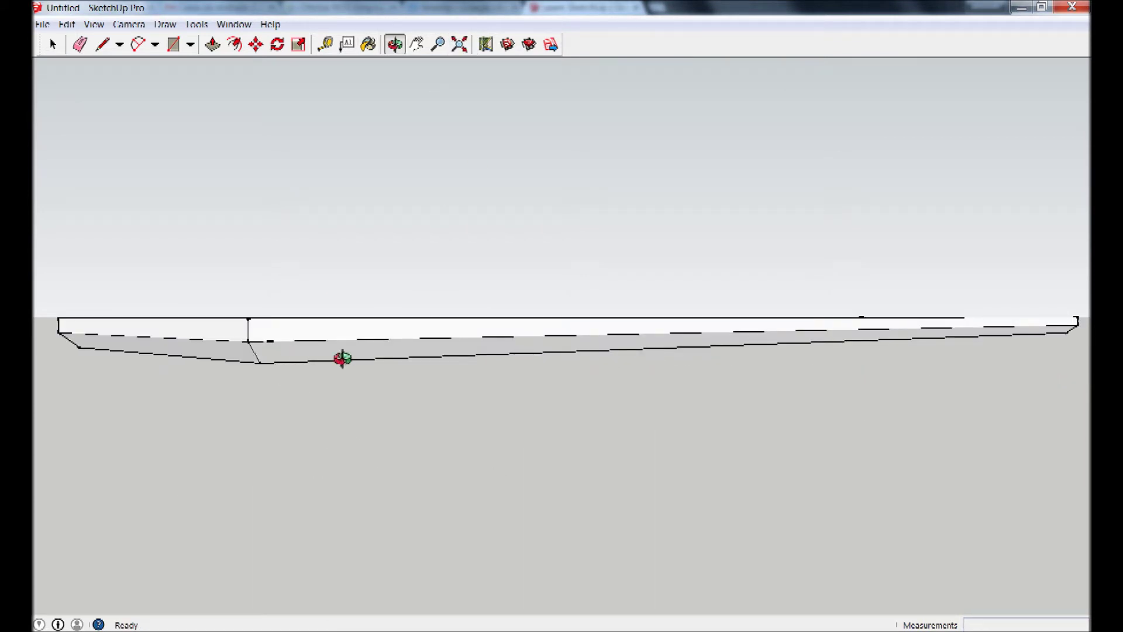
mouse_move(438, 354)
left_mouse_down()
mouse_move(457, 372)
mouse_move(469, 424)
left_mouse_up()
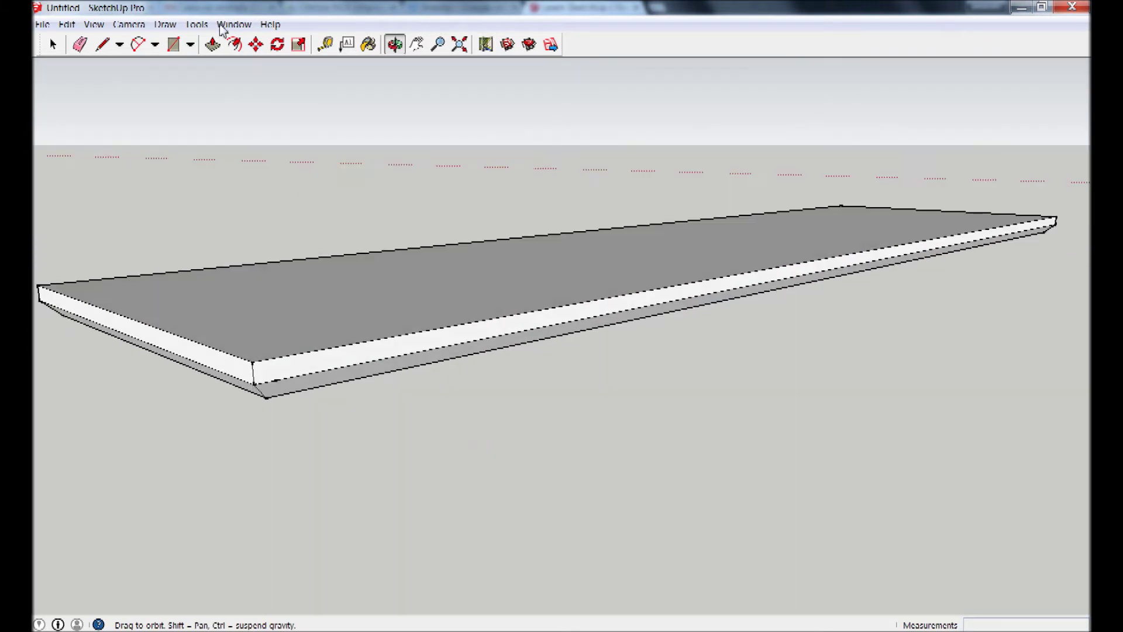
- Try moving the slab's front edge and top face, cancel both, and return to Select
left_click(255, 44)
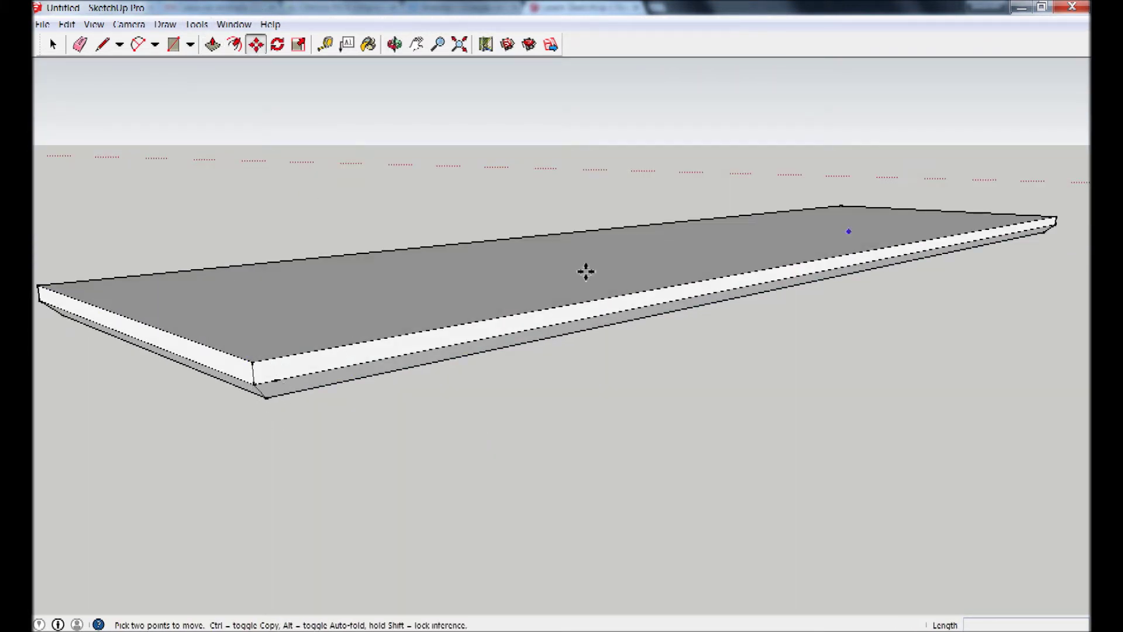
left_click(482, 325)
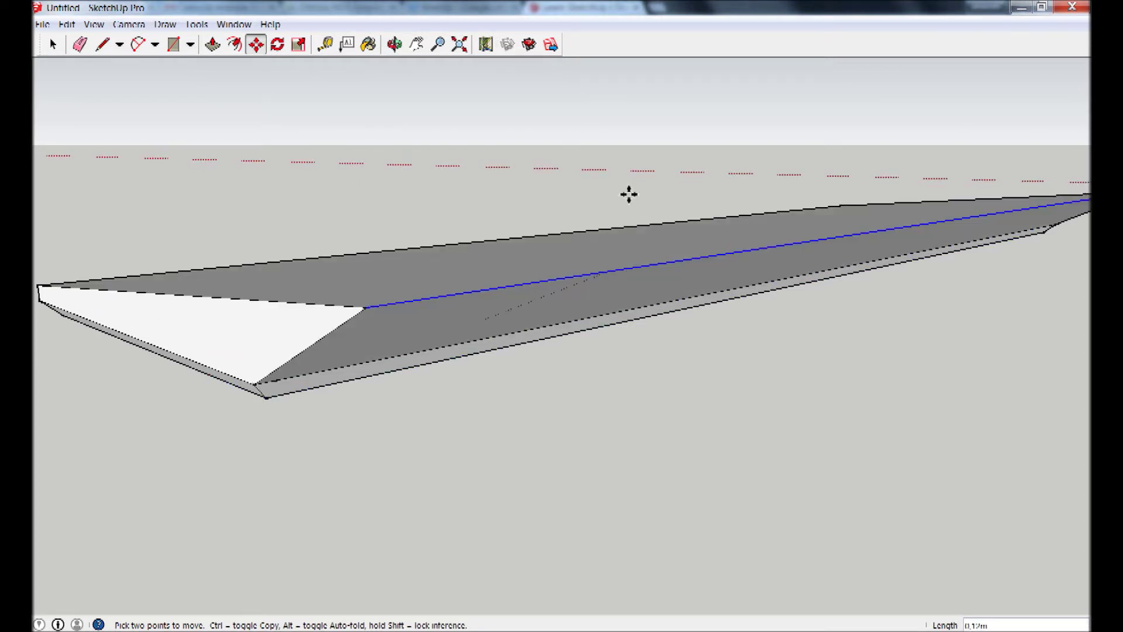
key("Escape")
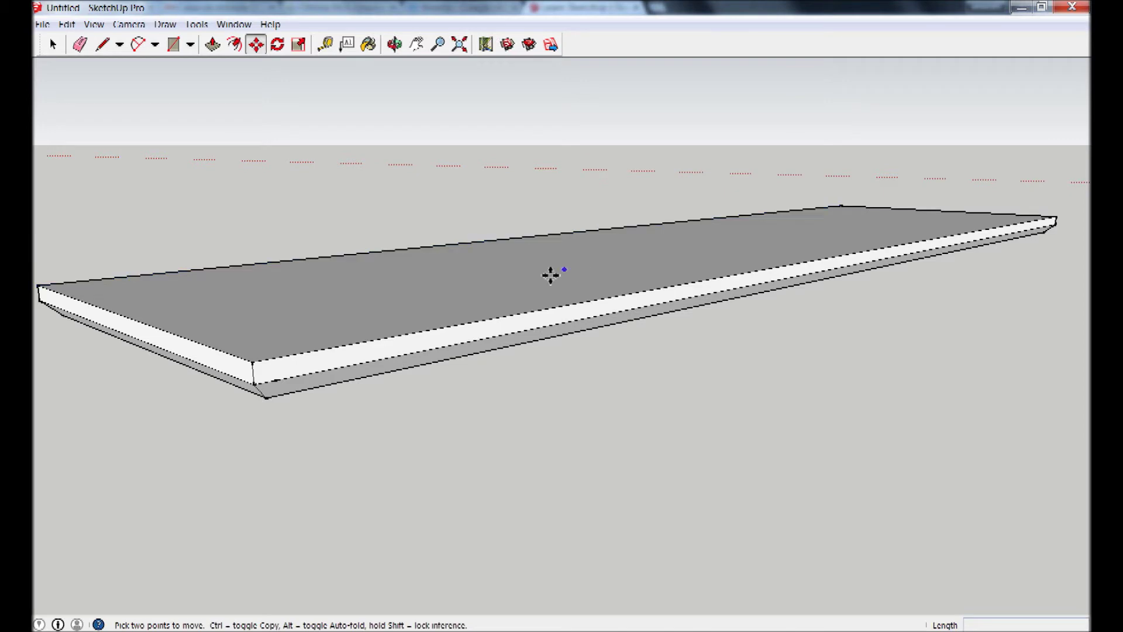
left_click(552, 271)
key("Escape")
left_click(52, 45)
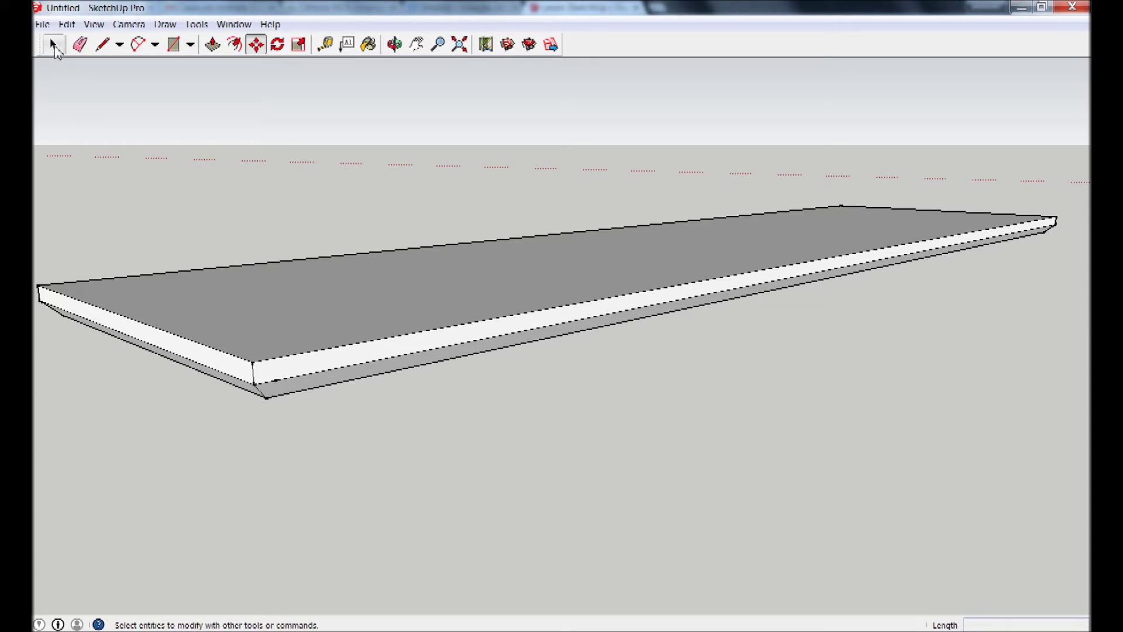
left_click(53, 46)
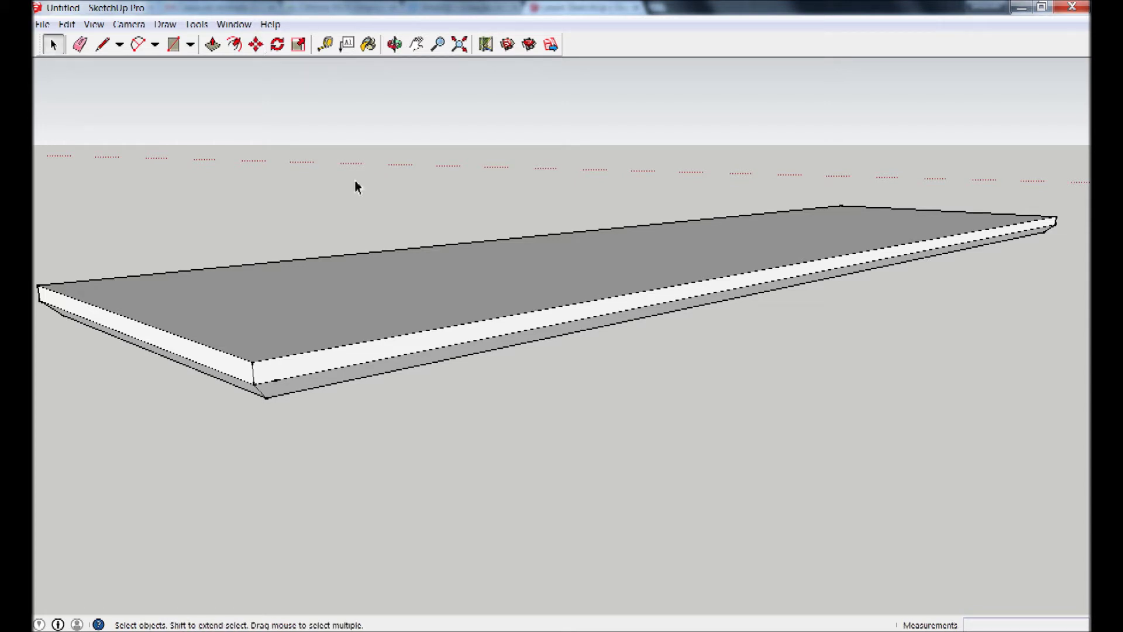
- Select the whole chamfered slab, make it a group, and zoom to fit it
triple_click(461, 304)
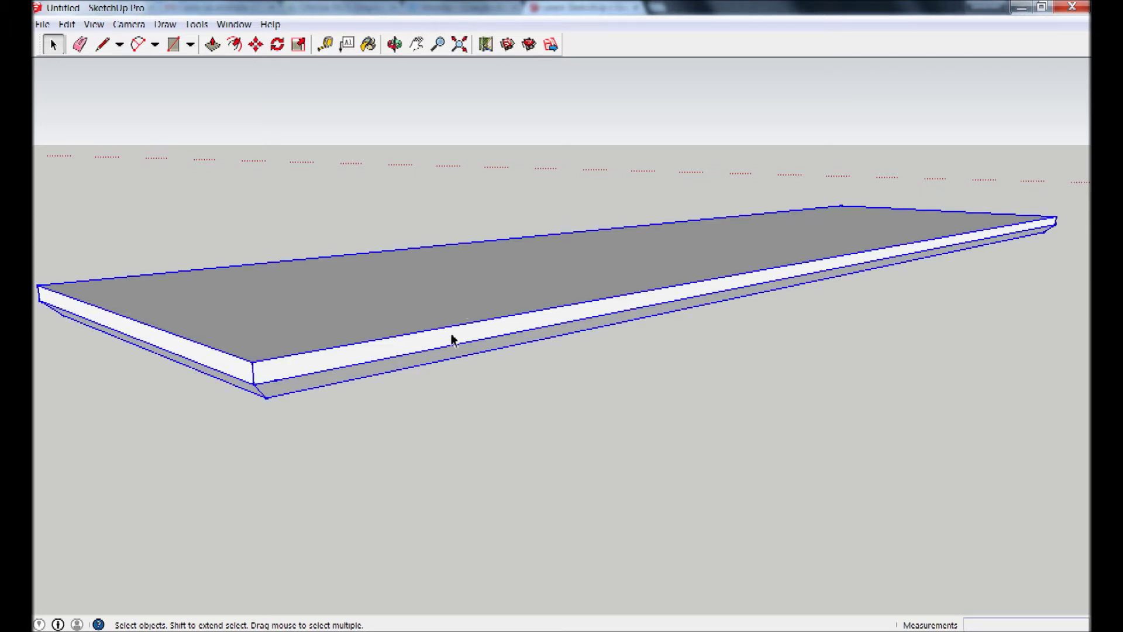
right_click(399, 299)
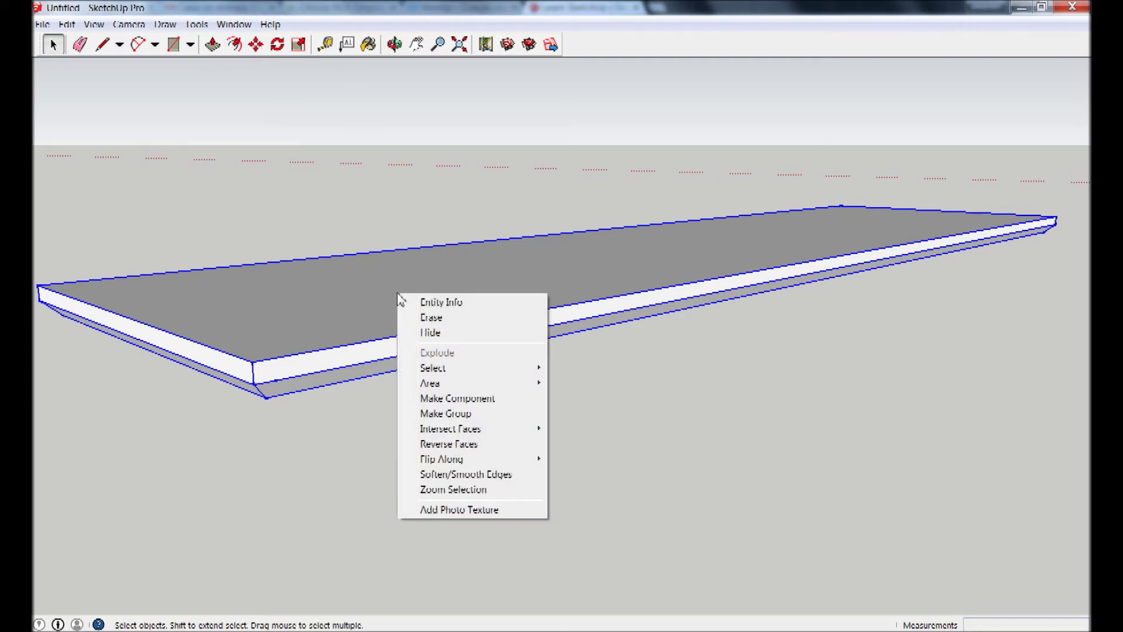
left_click(445, 413)
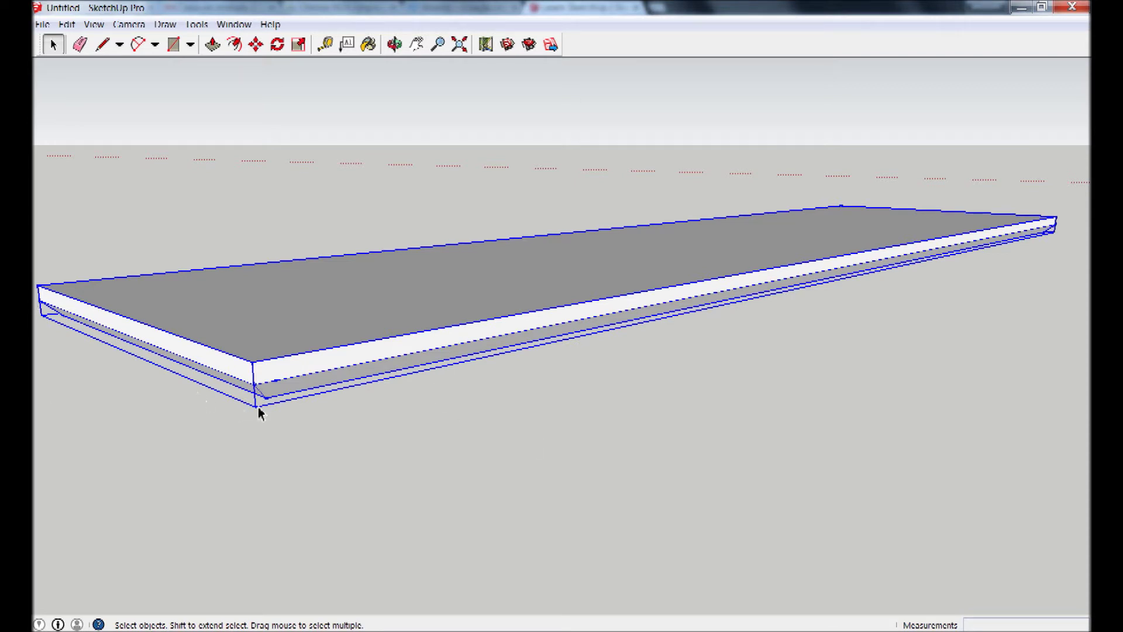
scroll(1064, 228, "up", 2)
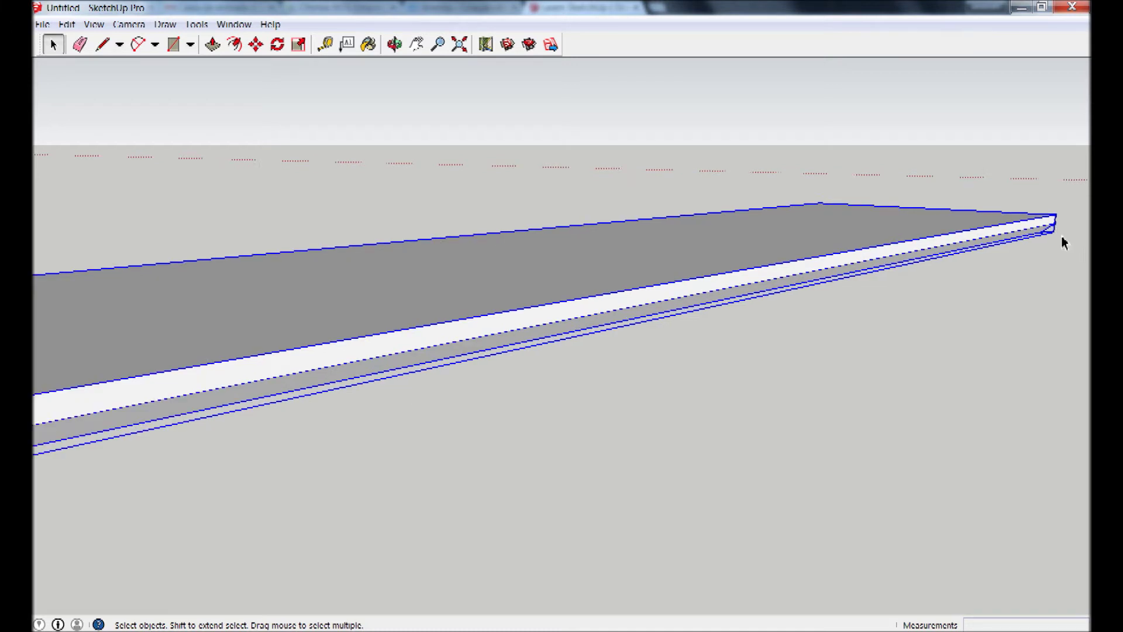
scroll(1063, 237, "up", 2)
scroll(1063, 239, "up", 2)
scroll(1063, 240, "up", 1)
scroll(296, 368, "down", 2)
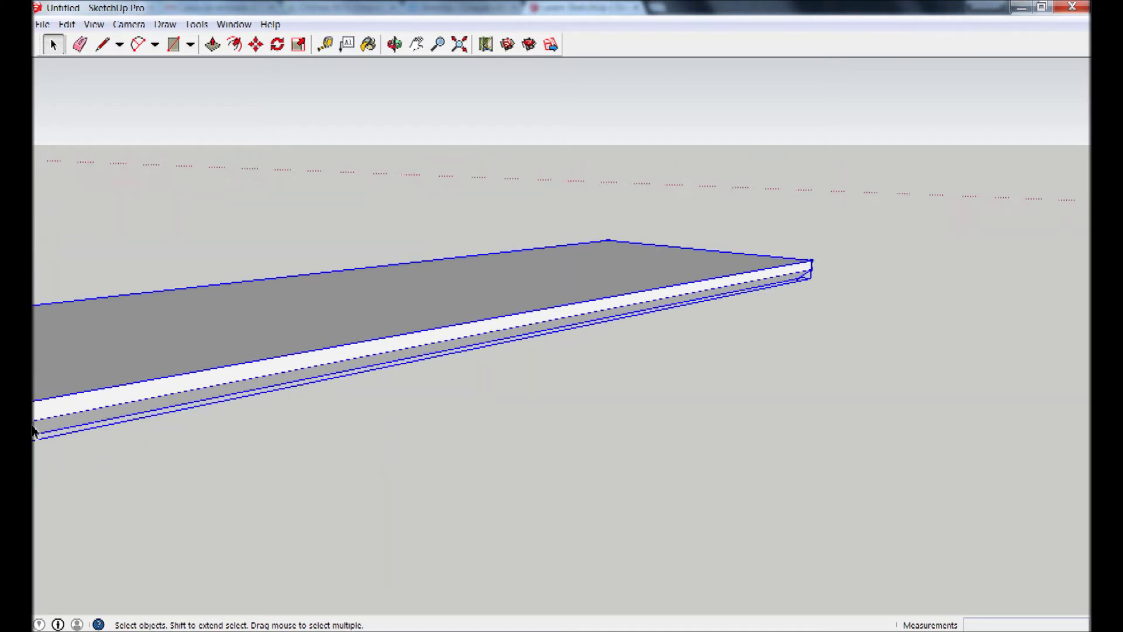
scroll(188, 309, "up", 1)
left_click(460, 44)
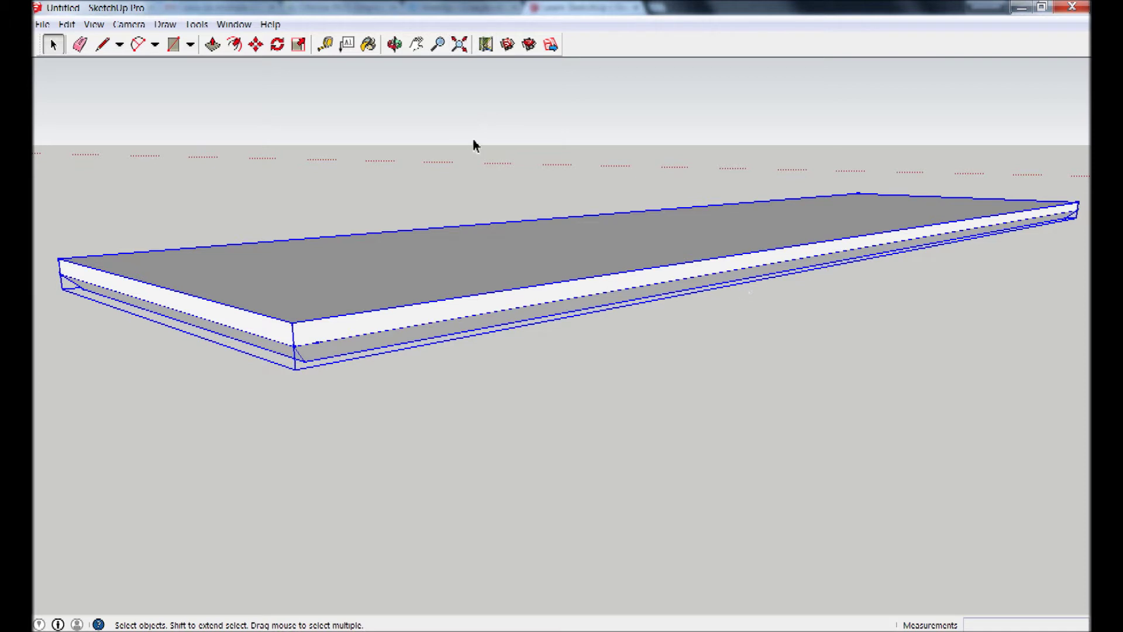
left_click(260, 50)
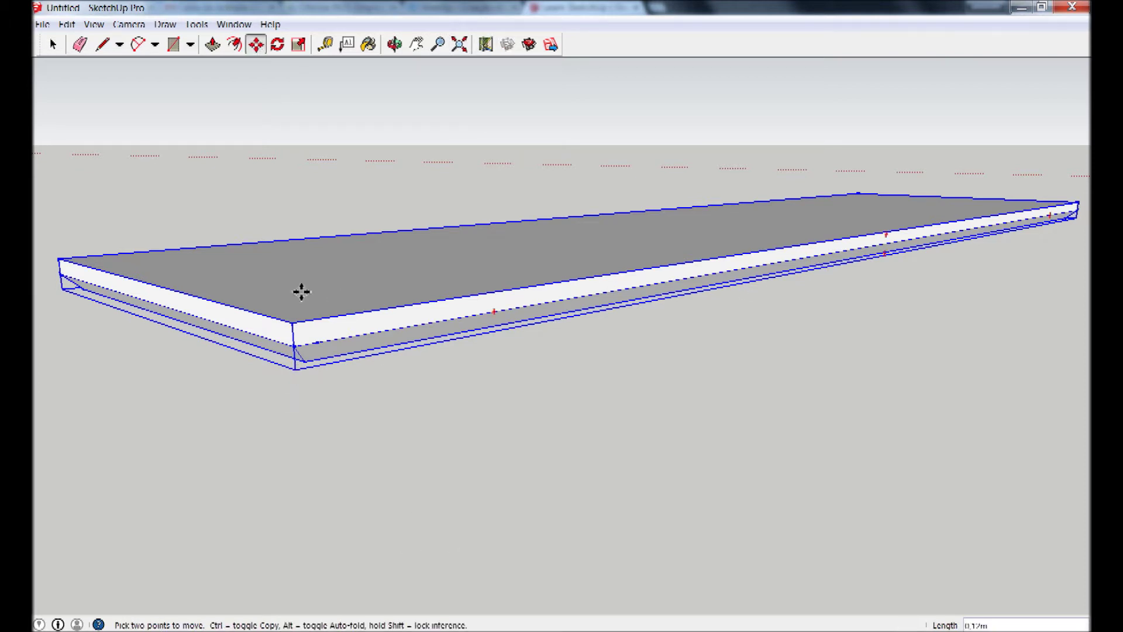
- Lift the grouped slab 1 m along the blue axis and navigate to view its underside corner
left_click(297, 371)
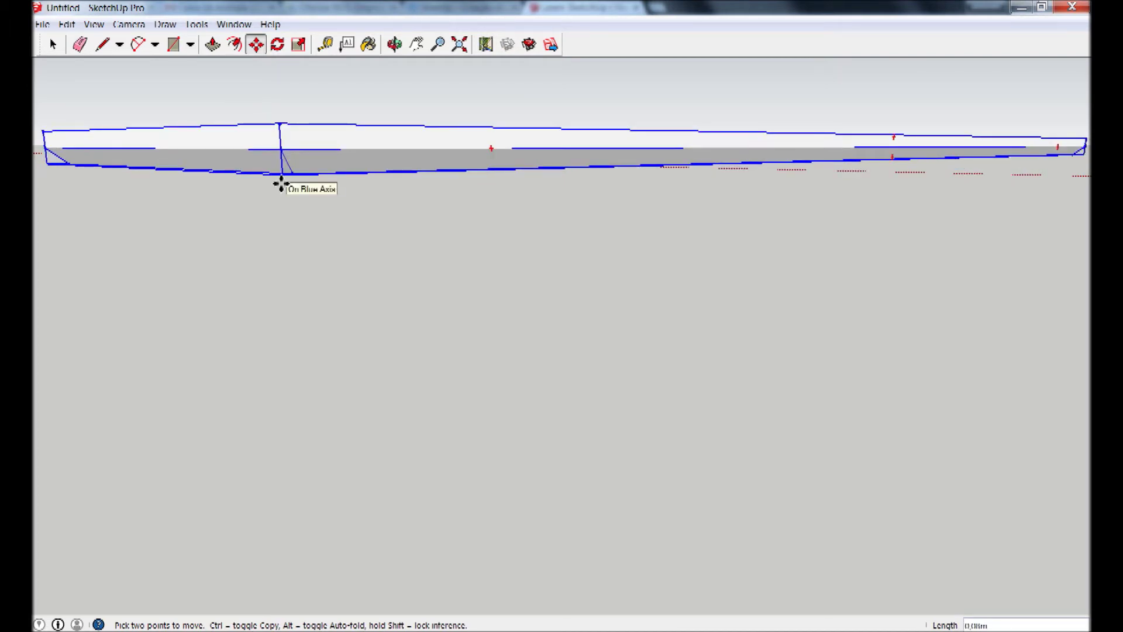
type("1")
key("Return")
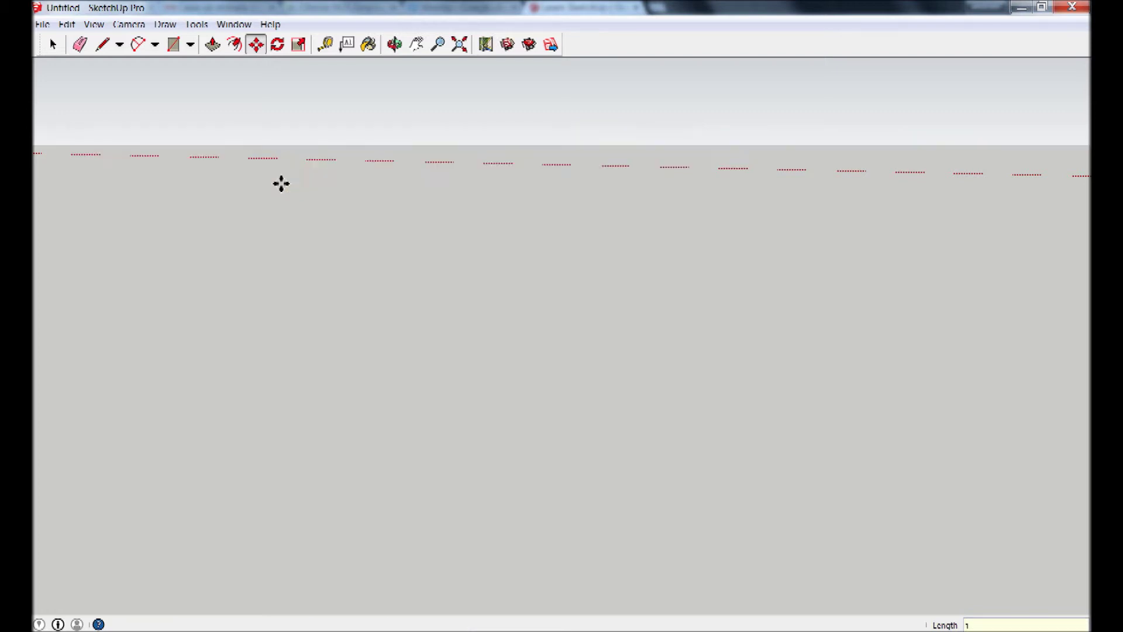
left_click(459, 44)
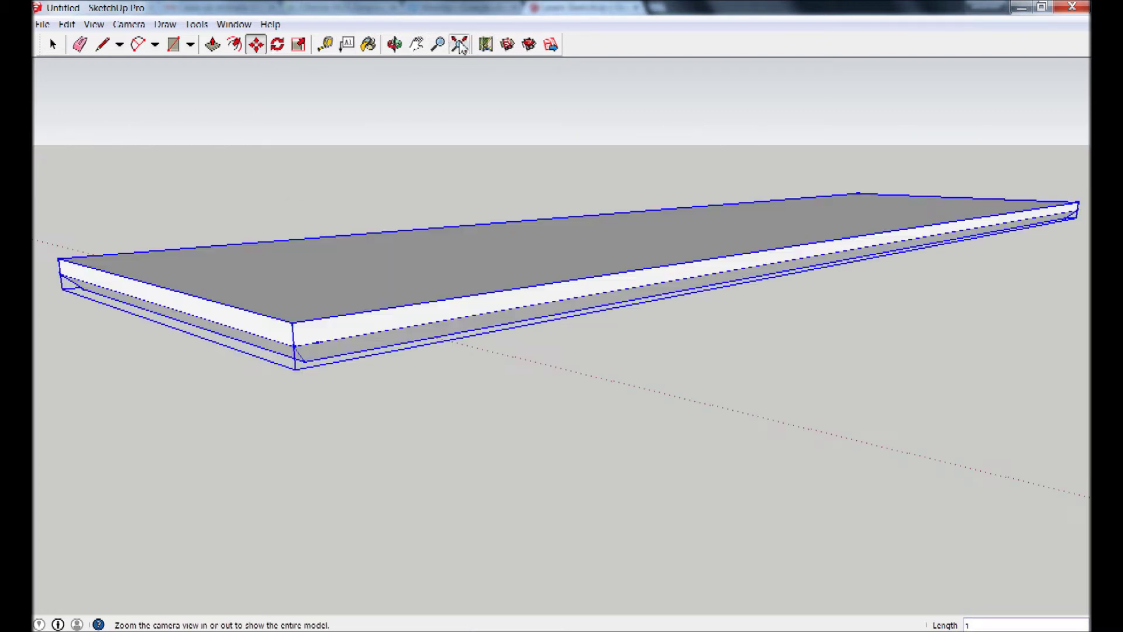
key("o")
left_click_drag(471, 373, 491, 225)
key("m")
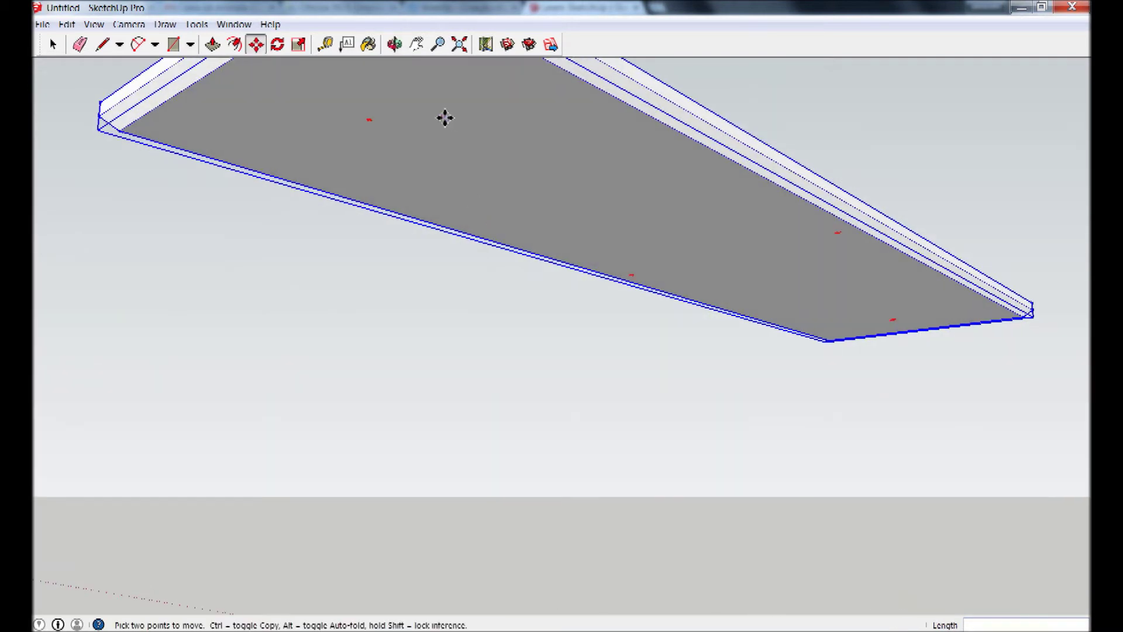
left_click(417, 44)
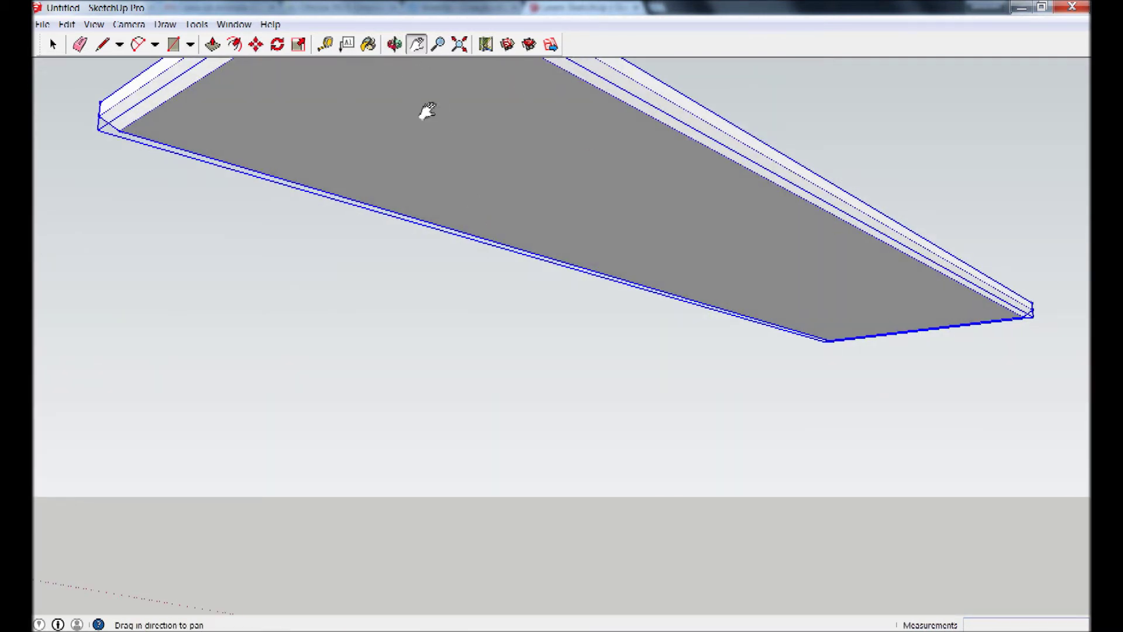
left_click_drag(427, 110, 439, 186)
scroll(440, 186, "up", 2)
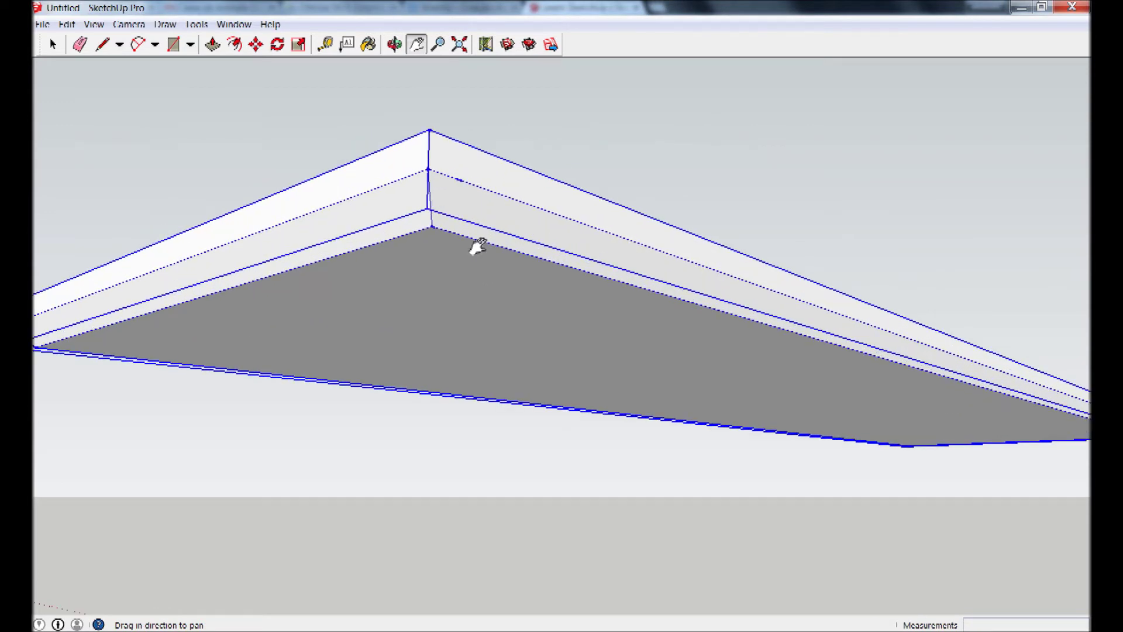
key("m")
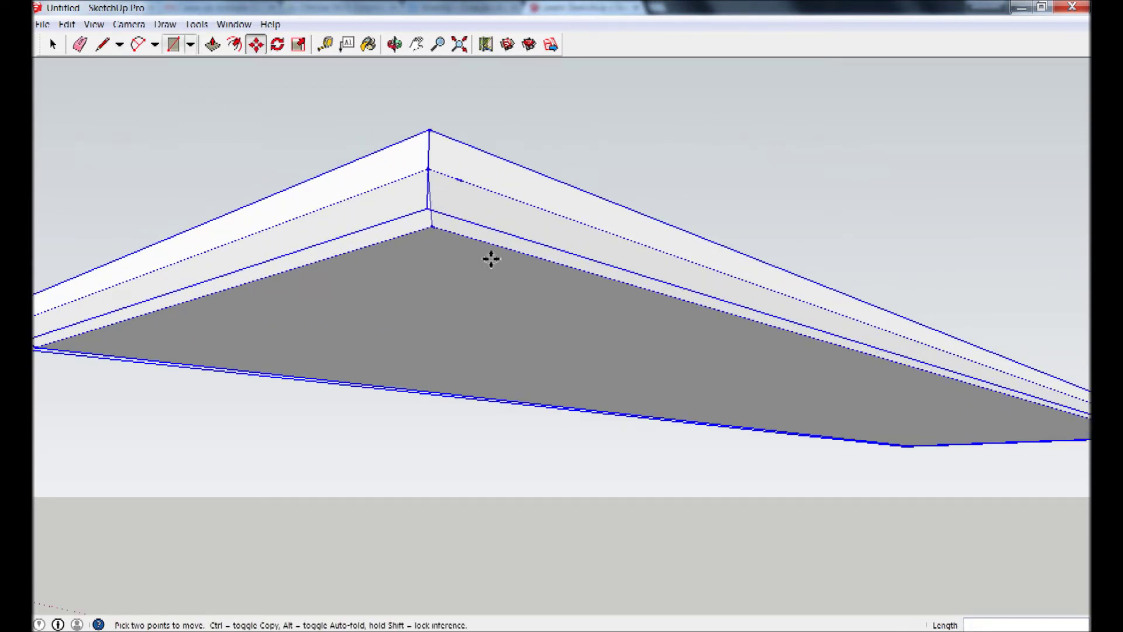
left_click(326, 43)
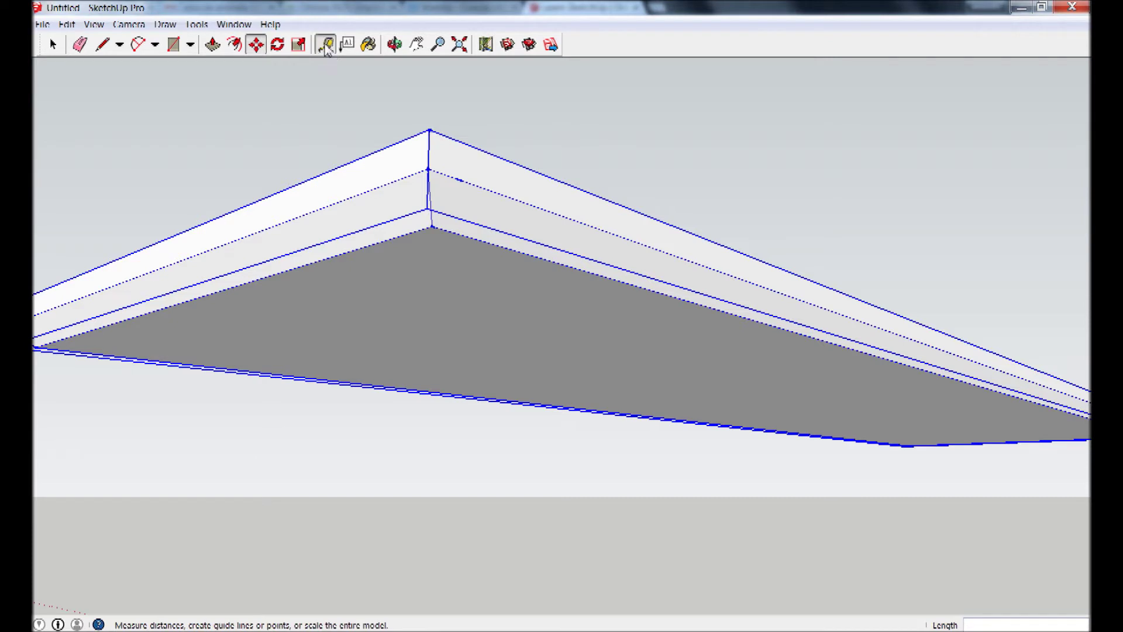
- Place two guide lines inset from adjacent underside edges so they cross near one corner
left_click(352, 250)
type("2")
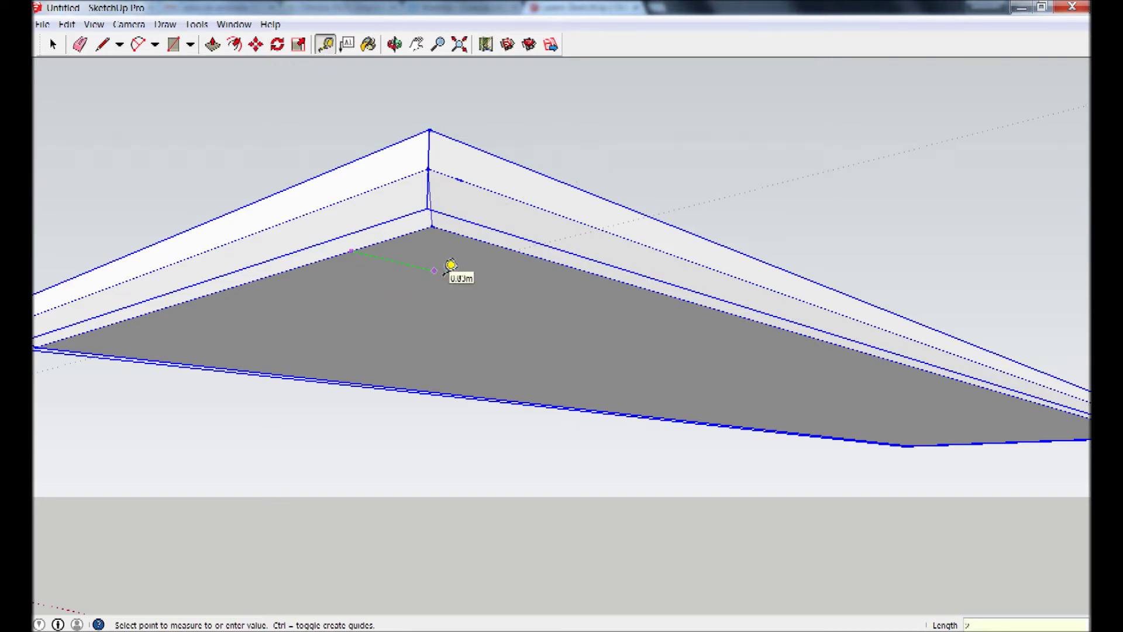
left_click(451, 266)
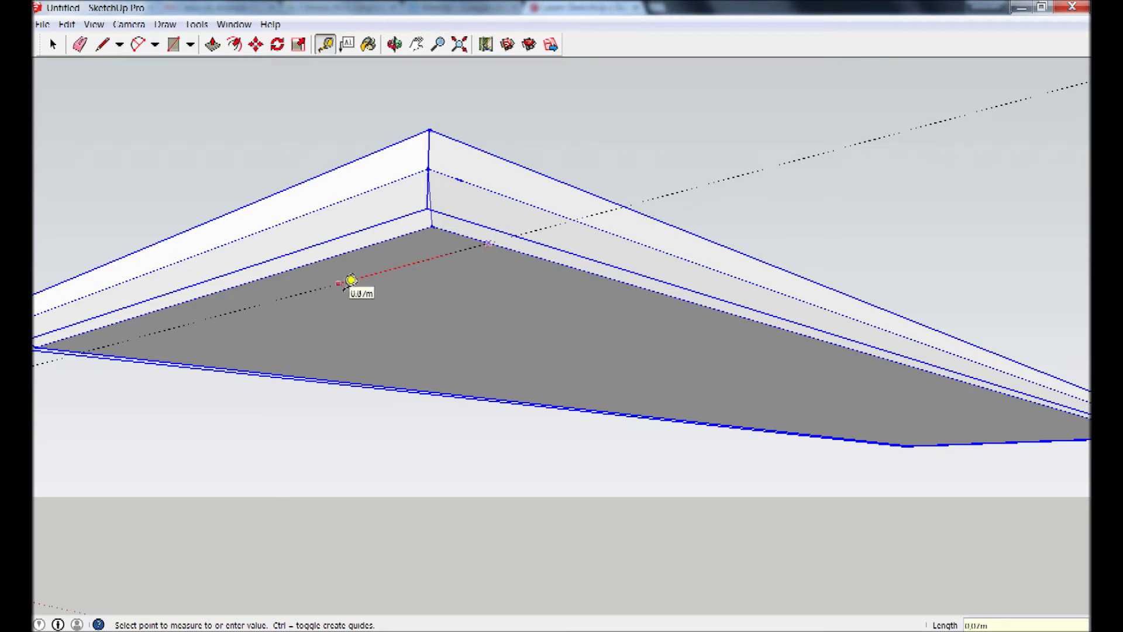
key("Escape")
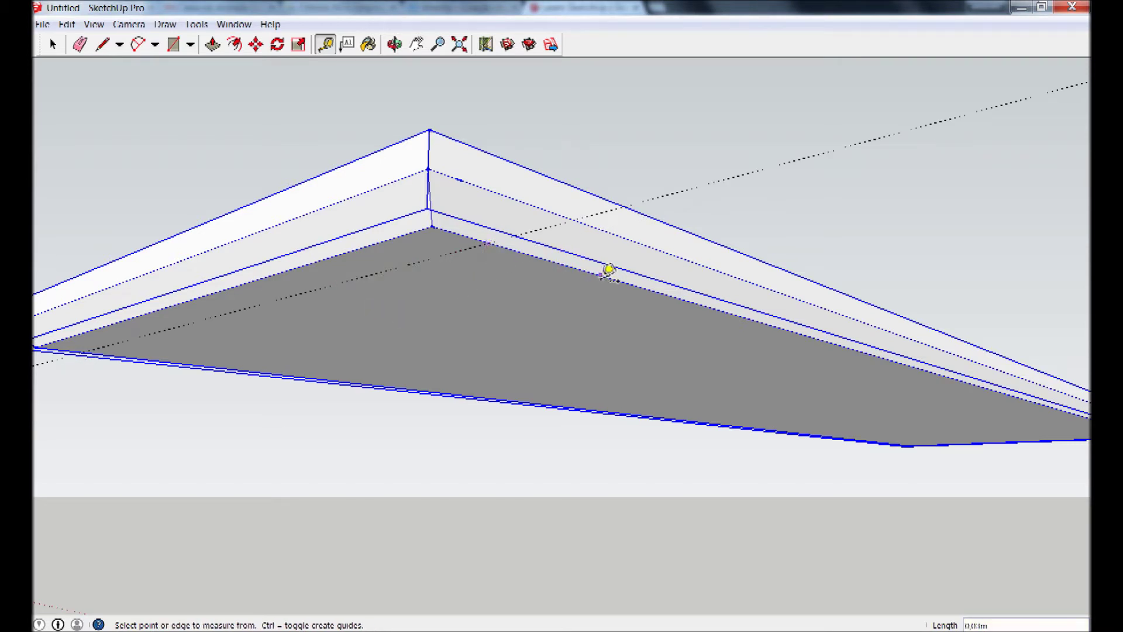
left_click(602, 274)
type("2")
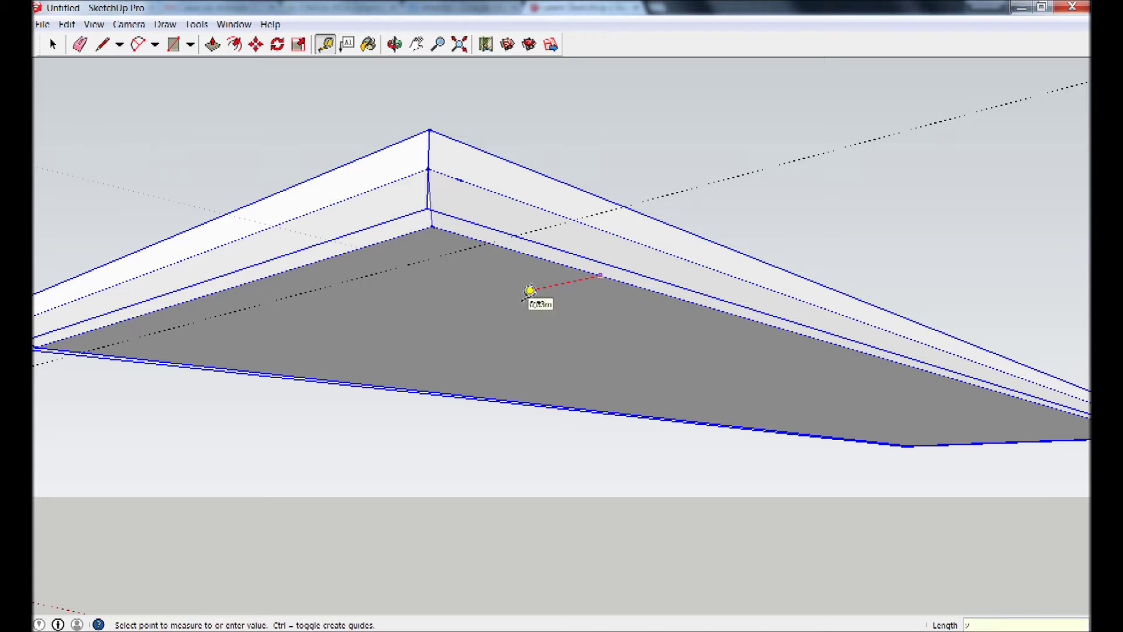
left_click(530, 290)
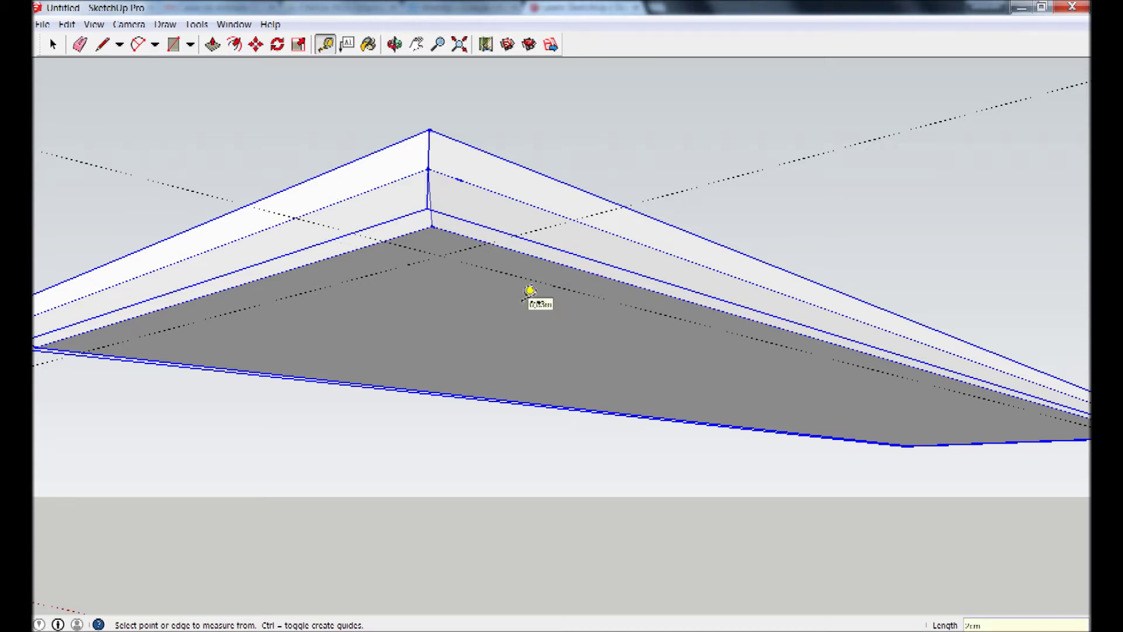
left_click(173, 45)
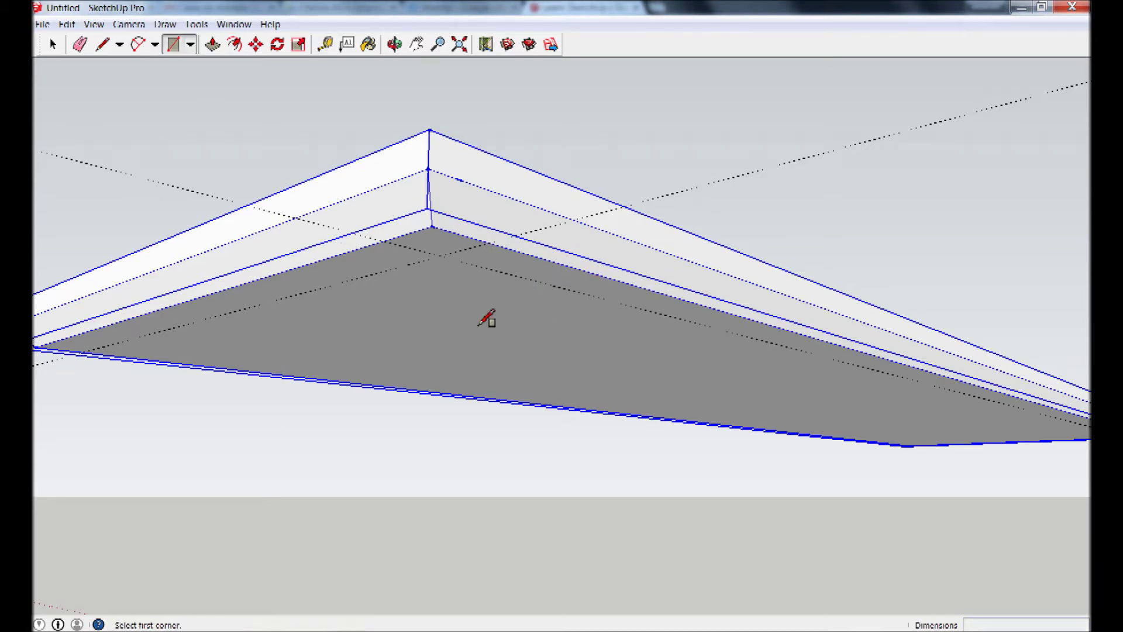
- Draw a small square leg outline on the underside from the guide intersection
left_click(440, 255)
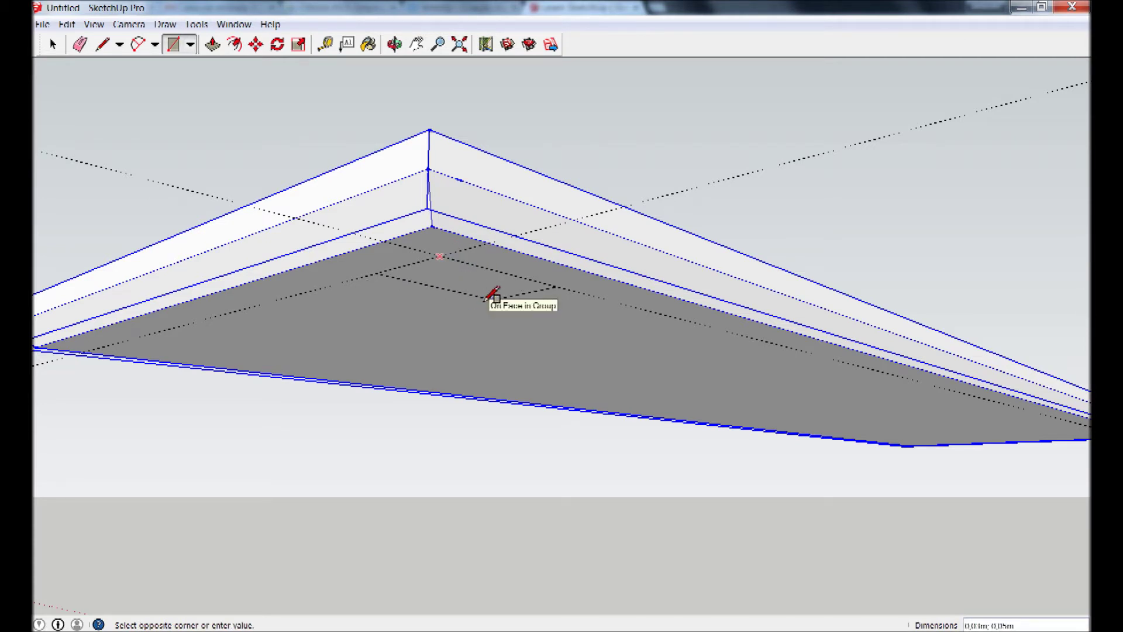
left_click(492, 299)
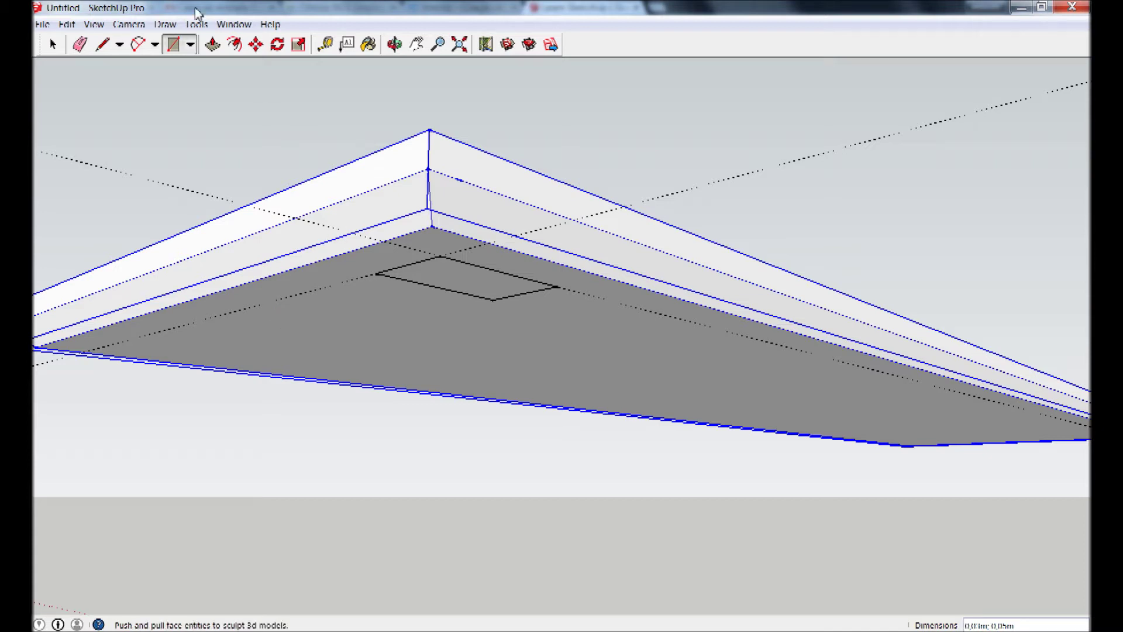
left_click(213, 44)
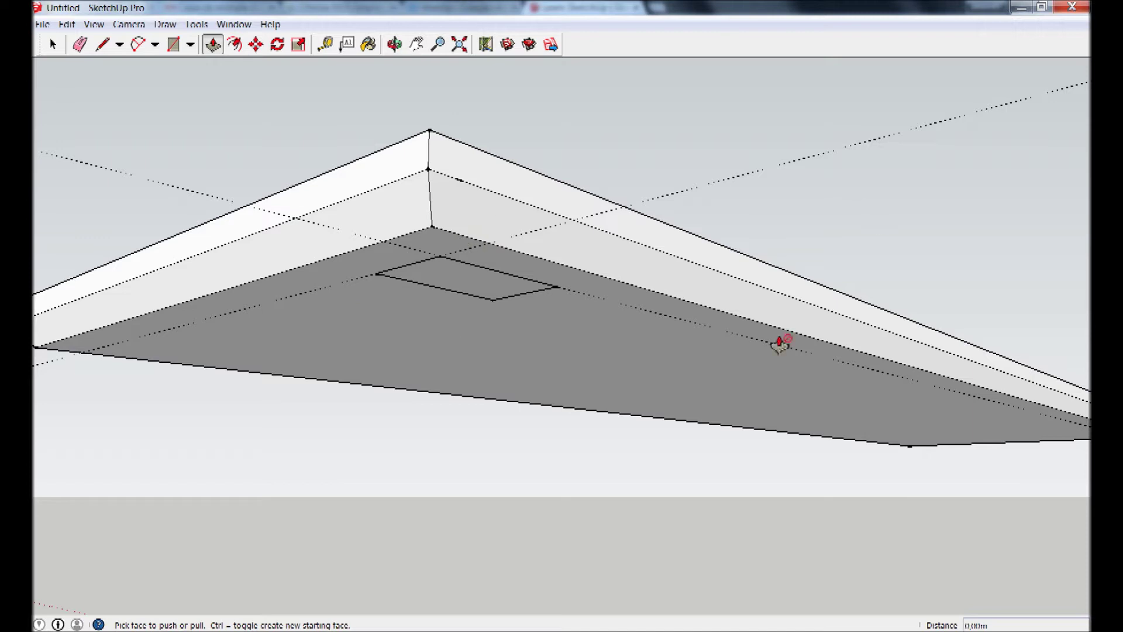
- Push the leg outline down 1.00m into a square leg and orbit around the table
left_click(499, 300)
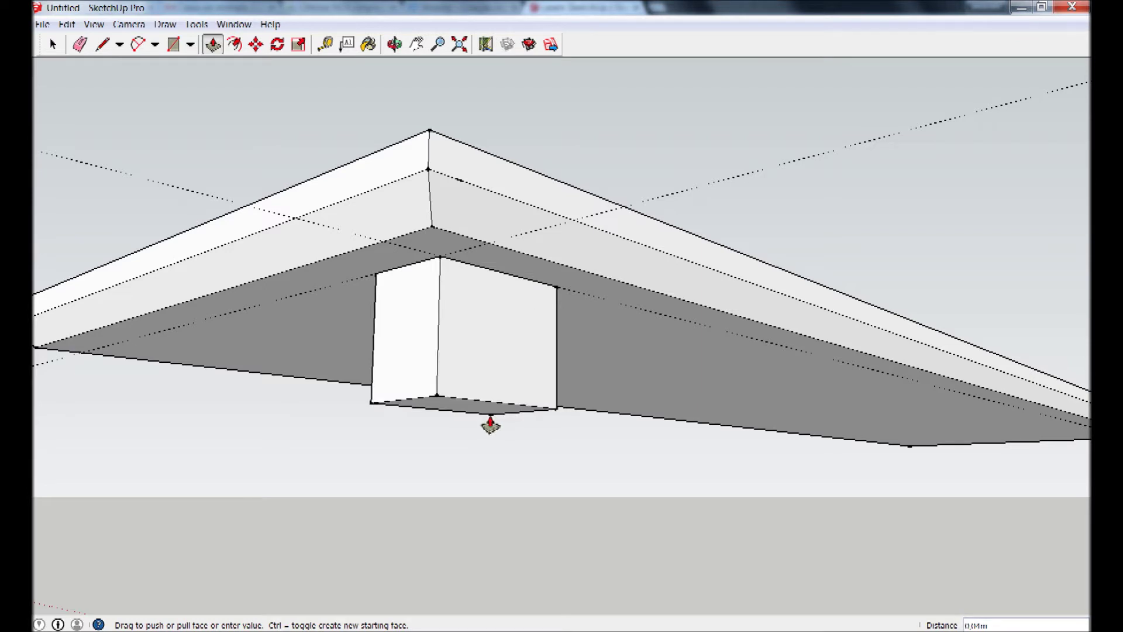
key("Return")
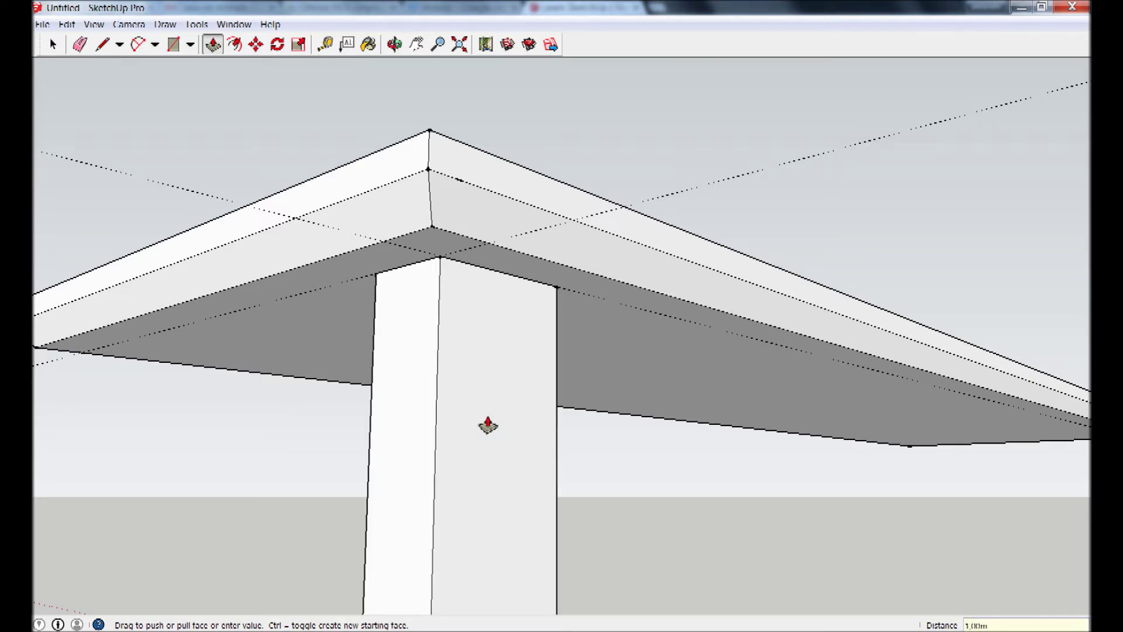
mouse_move(409, 284)
middle_mouse_down()
mouse_move(436, 452)
mouse_move(432, 532)
mouse_move(467, 447)
middle_mouse_up()
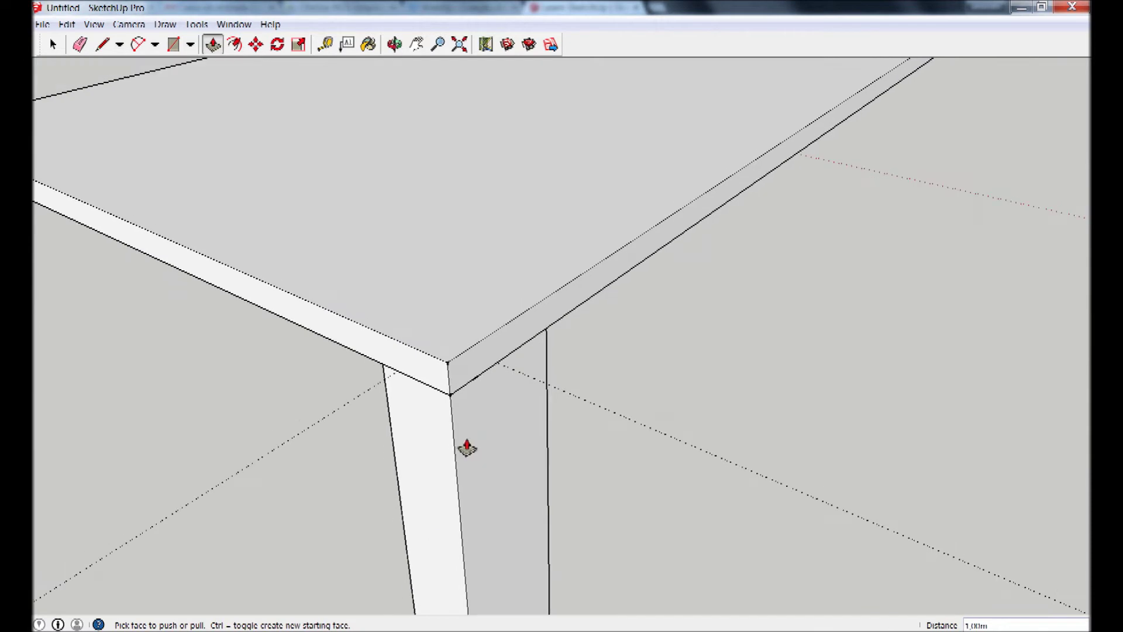
scroll(466, 448, "down", 3)
scroll(511, 549, "down", 2)
mouse_move(512, 549)
middle_mouse_down()
mouse_move(557, 370)
mouse_move(622, 228)
mouse_move(514, 293)
mouse_move(705, 243)
mouse_move(580, 393)
mouse_move(690, 345)
mouse_move(655, 422)
mouse_move(810, 504)
mouse_move(827, 615)
mouse_move(761, 442)
mouse_move(521, 386)
mouse_move(532, 326)
mouse_move(667, 403)
mouse_move(780, 313)
mouse_move(753, 311)
middle_mouse_up()
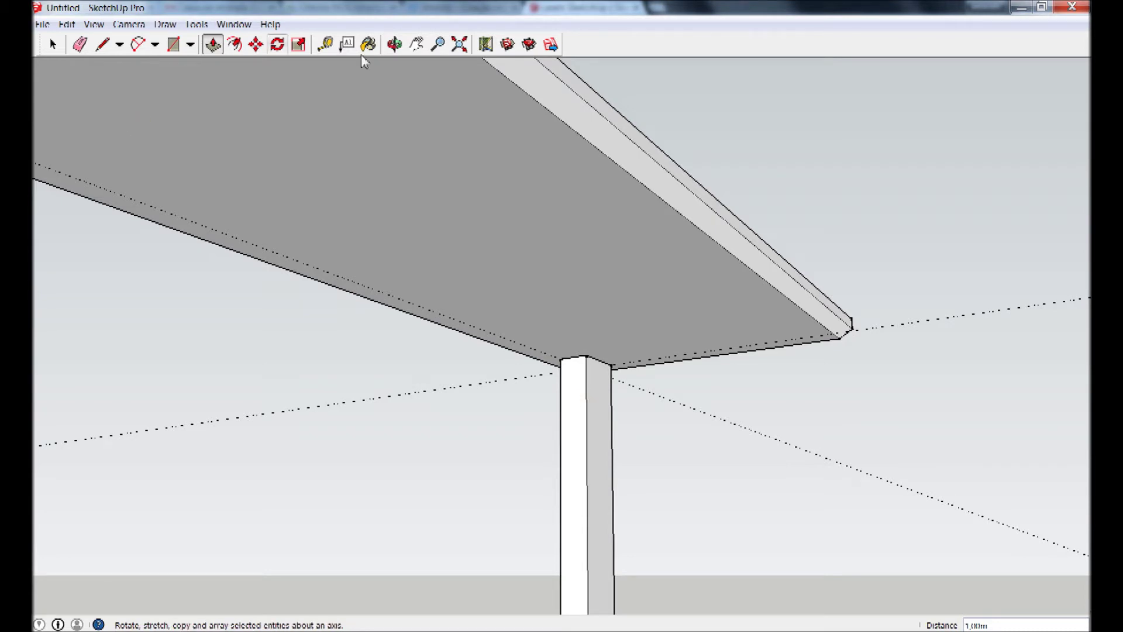
scroll(405, 358, "down", 1)
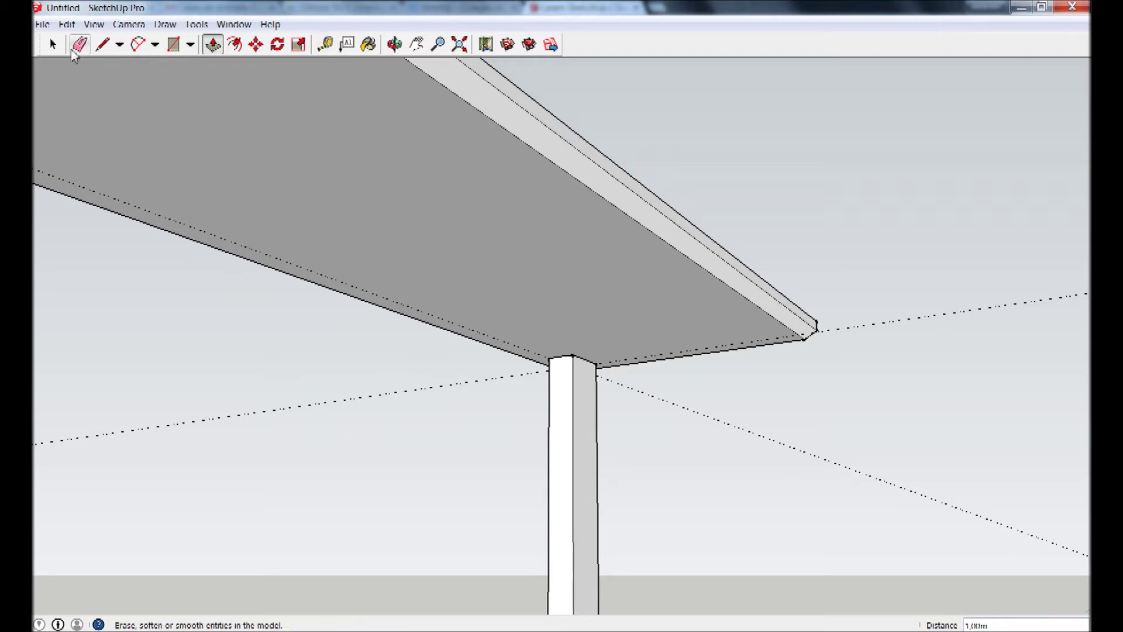
- Turn the selected leg column into a component named 'perna'
left_click(51, 45)
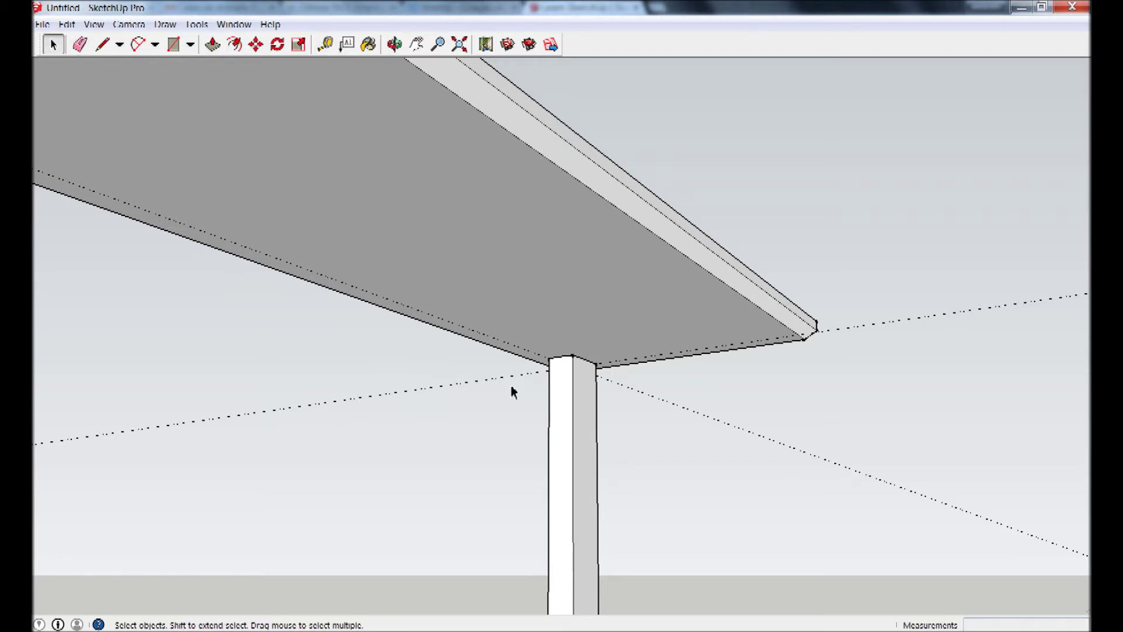
left_click(576, 421)
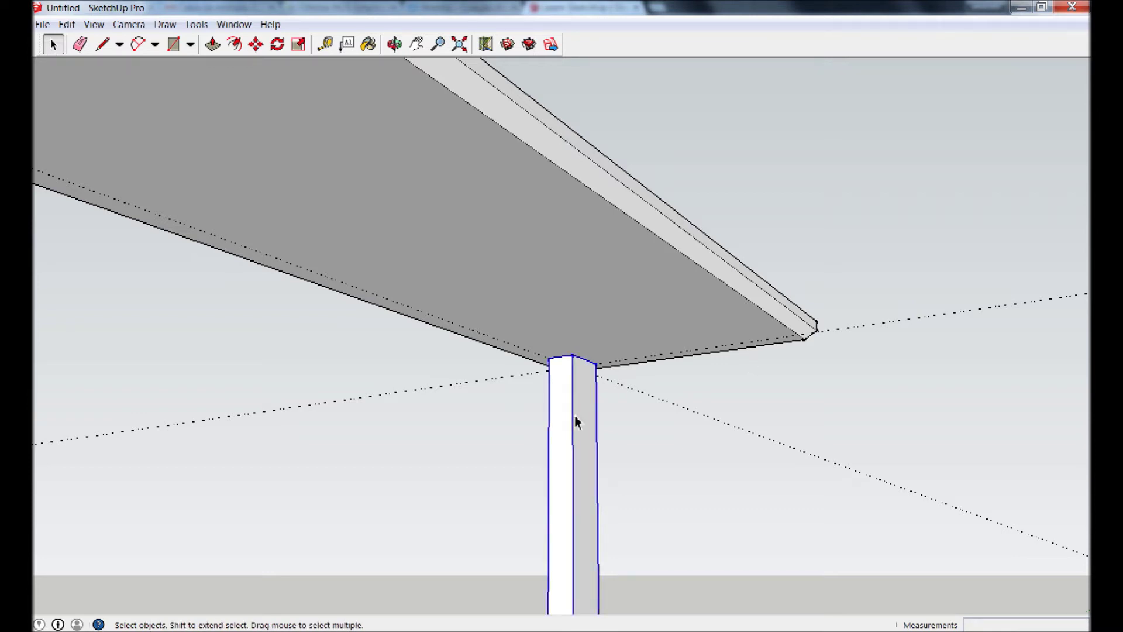
right_click(576, 421)
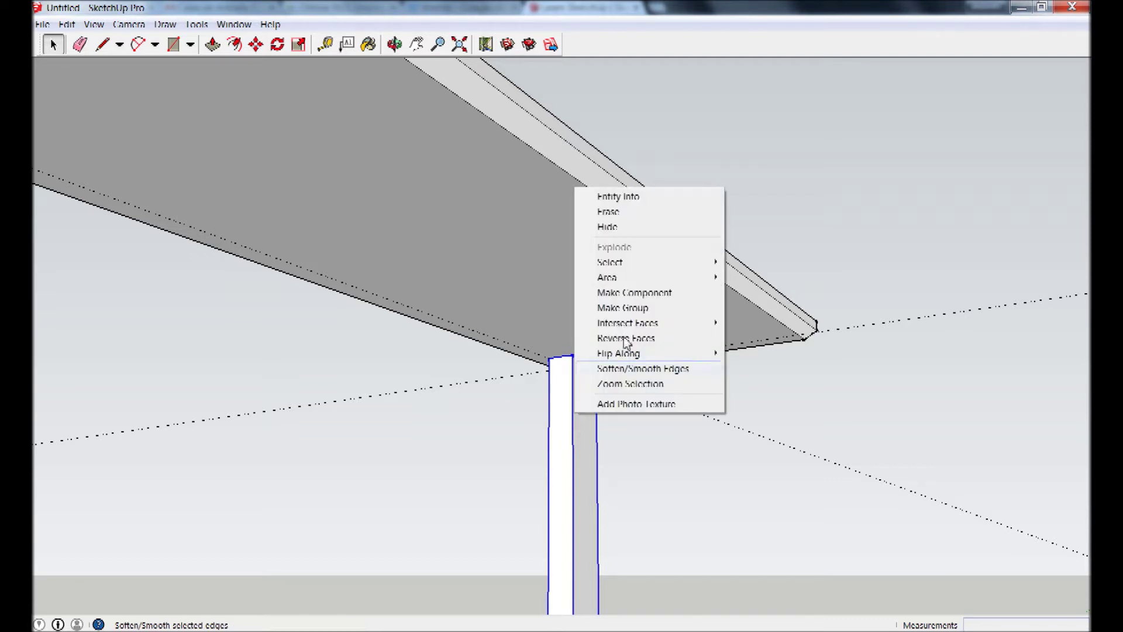
left_click(634, 293)
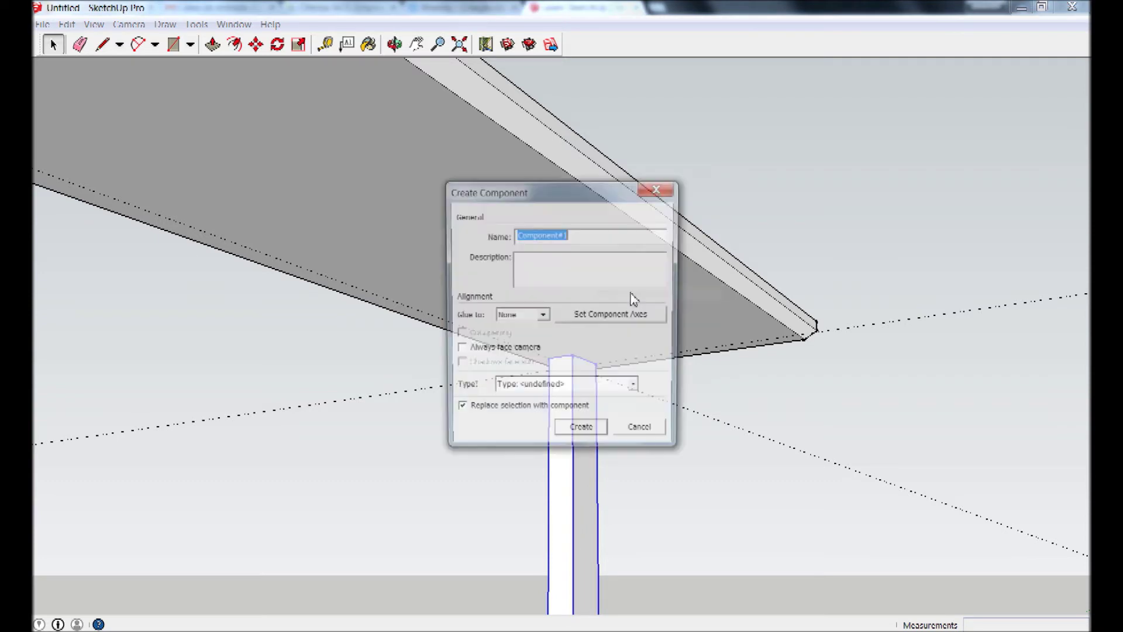
type("P")
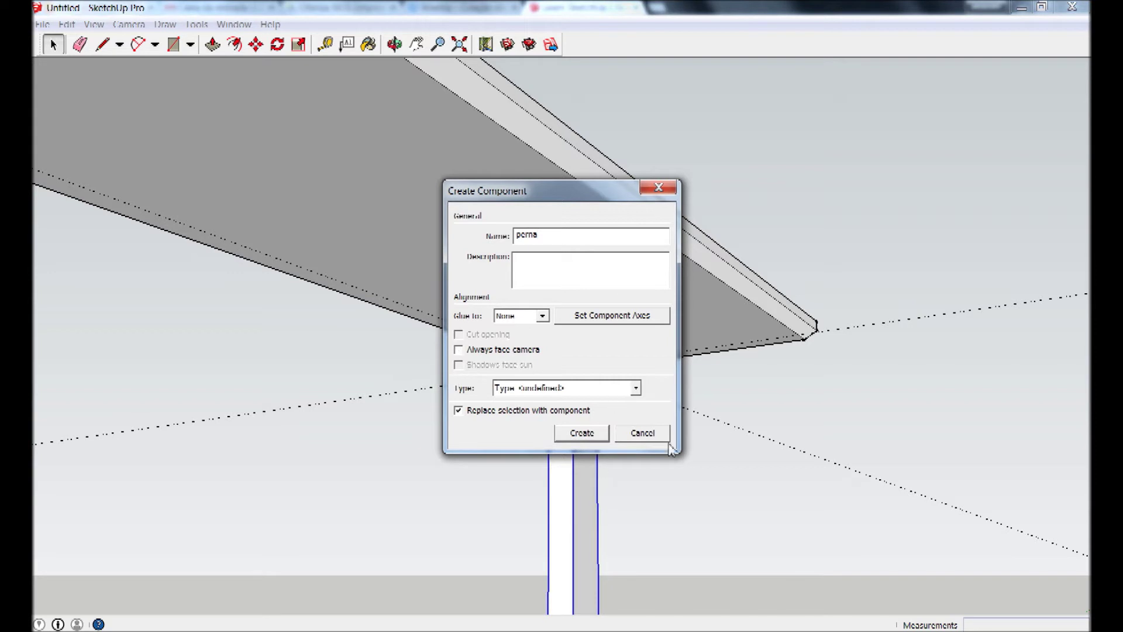
left_click(593, 434)
- Zoom in, cancel a started move of the leg, and begin measuring from the tabletop edge
middle_click_drag(593, 434, 591, 552)
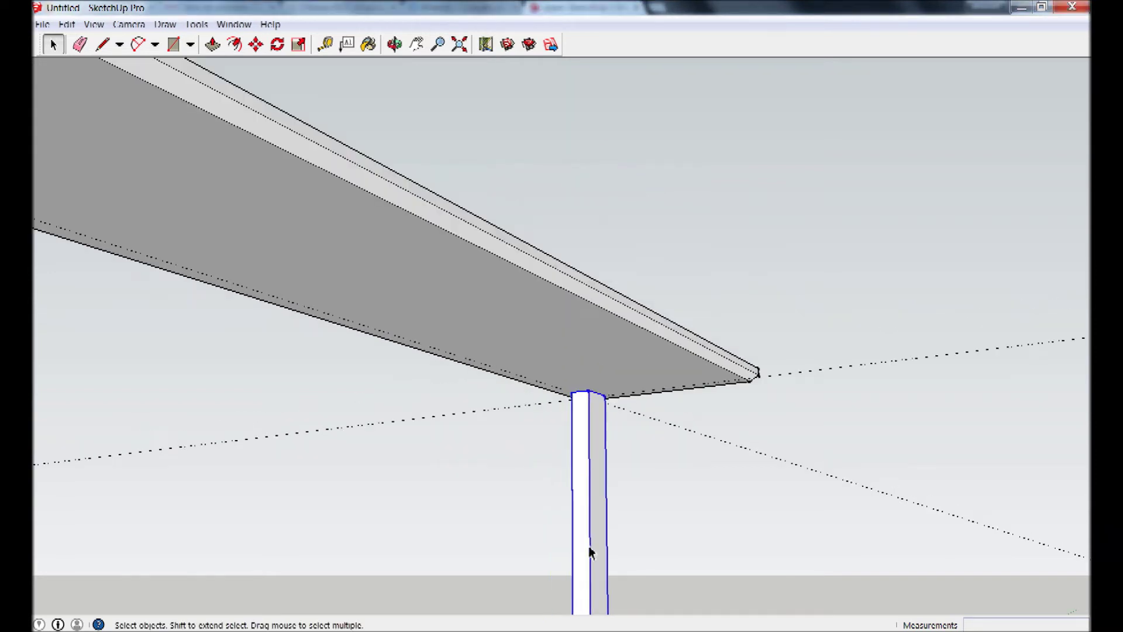
scroll(574, 431, "up", 1)
scroll(636, 346, "up", 2)
scroll(644, 345, "up", 2)
scroll(643, 345, "up", 2)
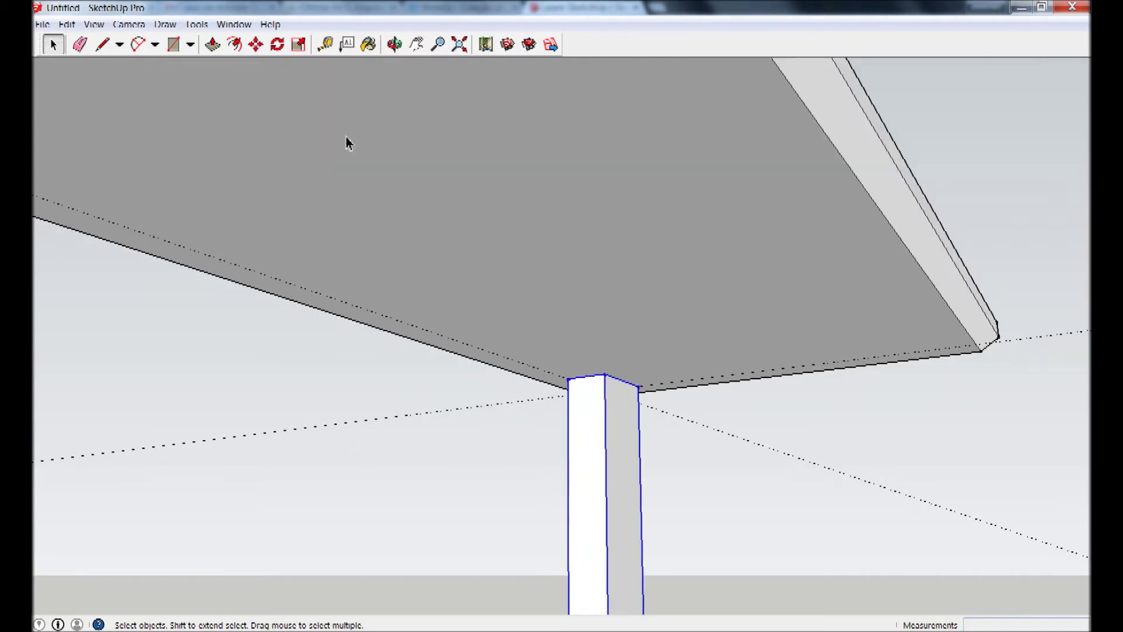
left_click(256, 45)
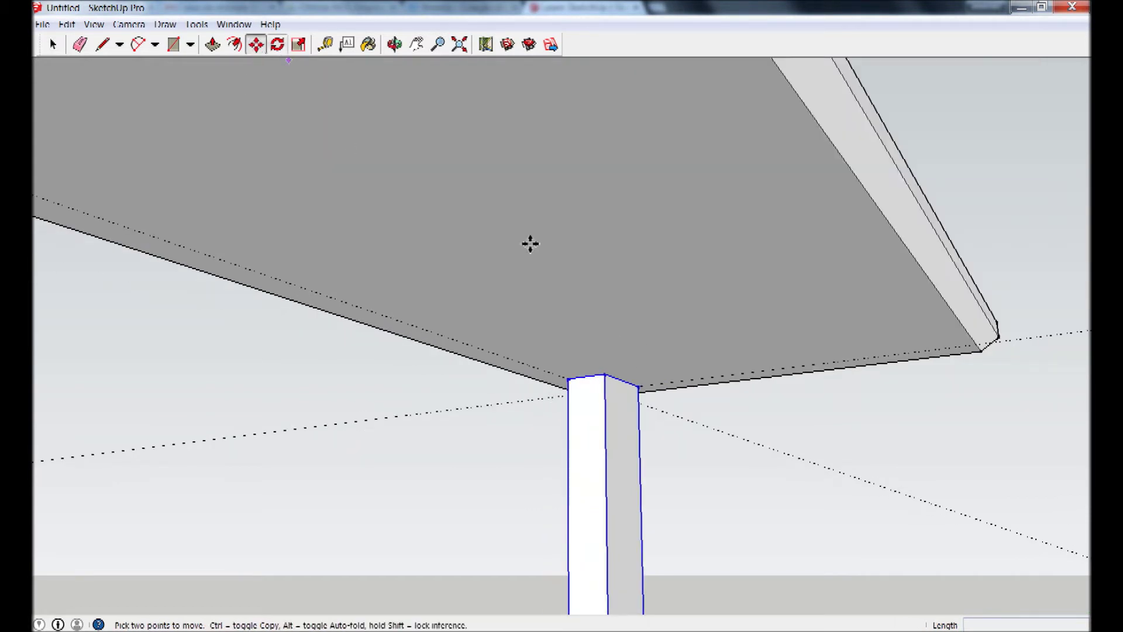
left_click(640, 388)
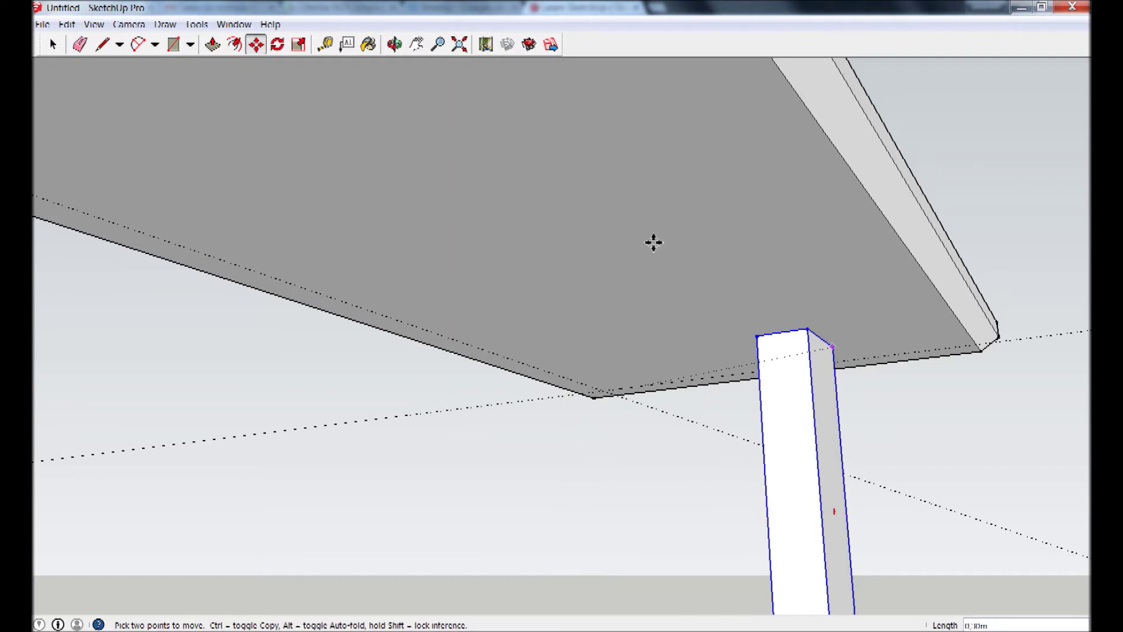
key("Escape")
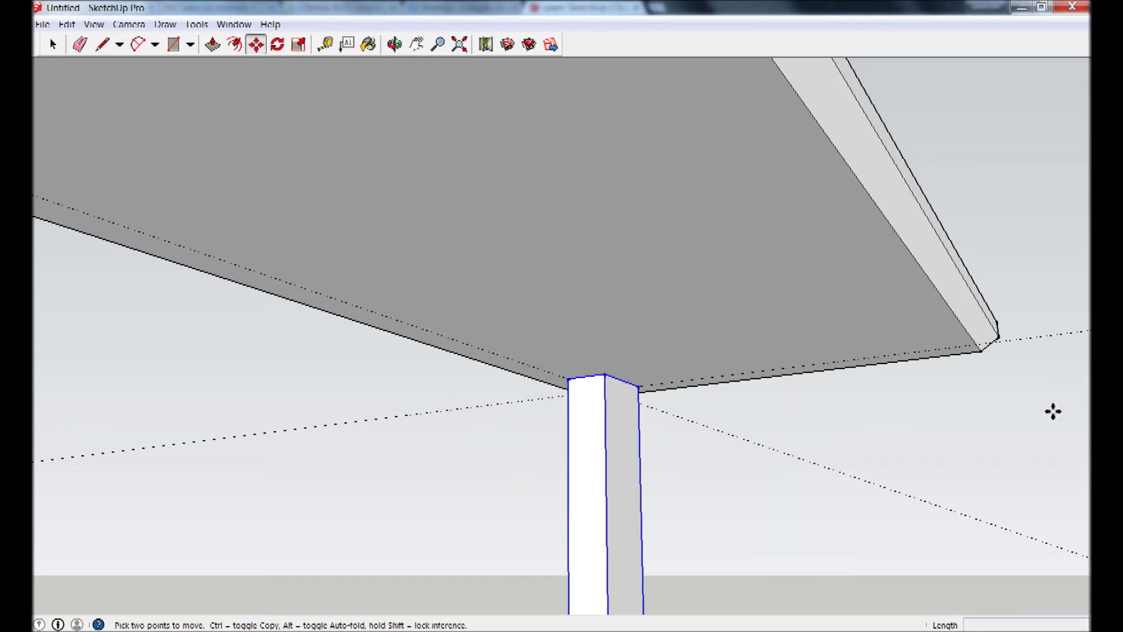
left_click(325, 44)
left_click(910, 253)
type("7")
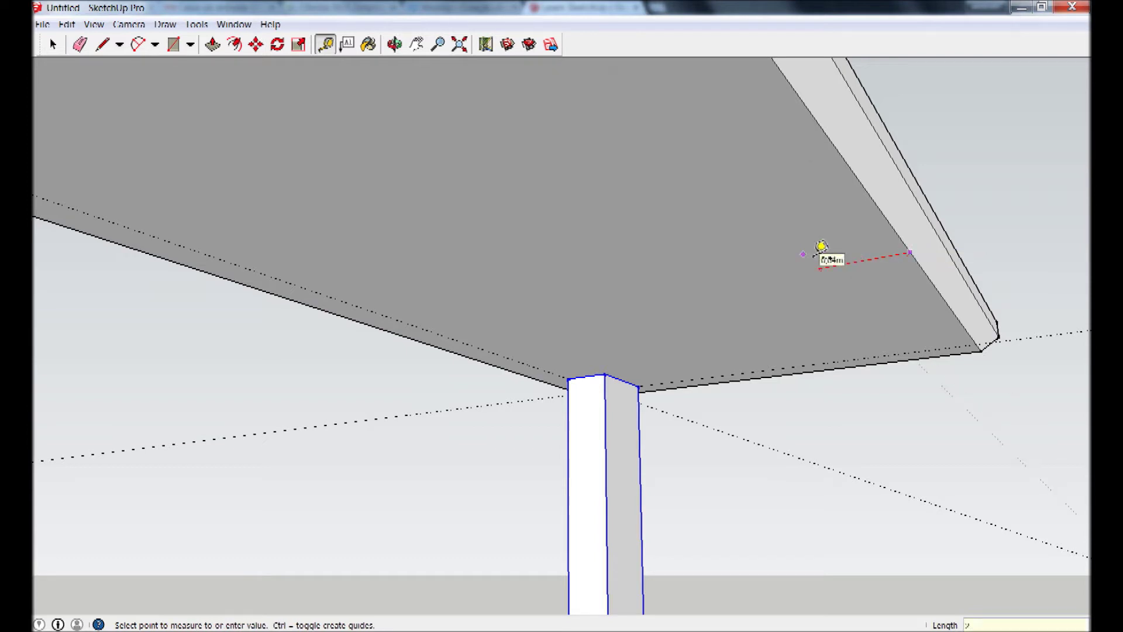
- Place a guide parallel to the tabletop edge and copy the leg with 0,05 and 0,2 offsets
left_click(819, 251)
type("2m")
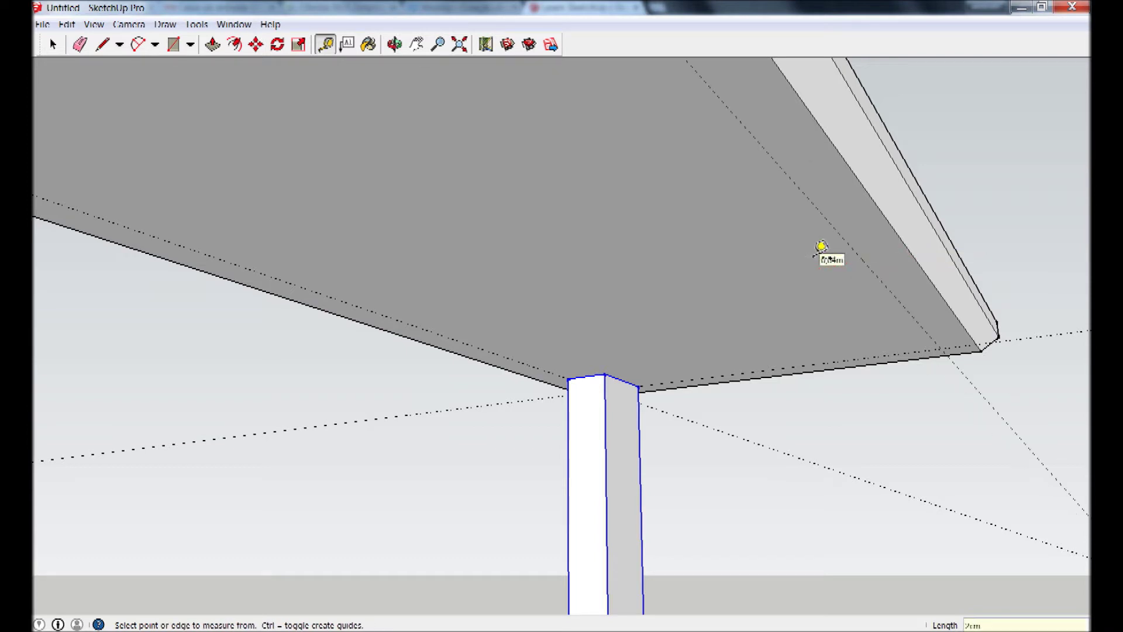
left_click(255, 44)
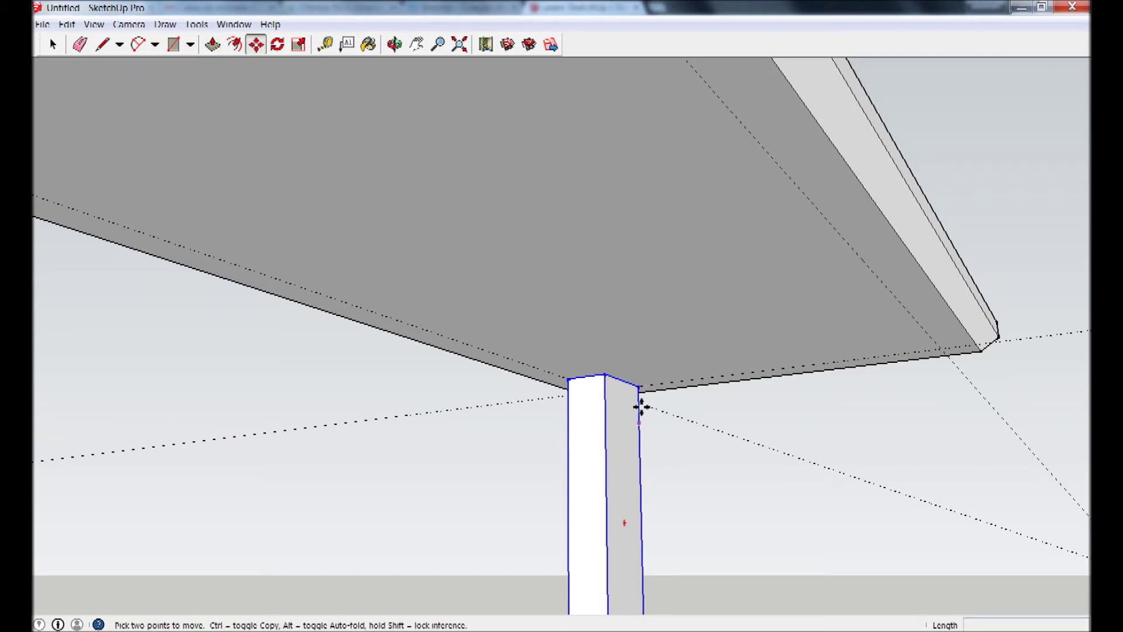
left_click(639, 389)
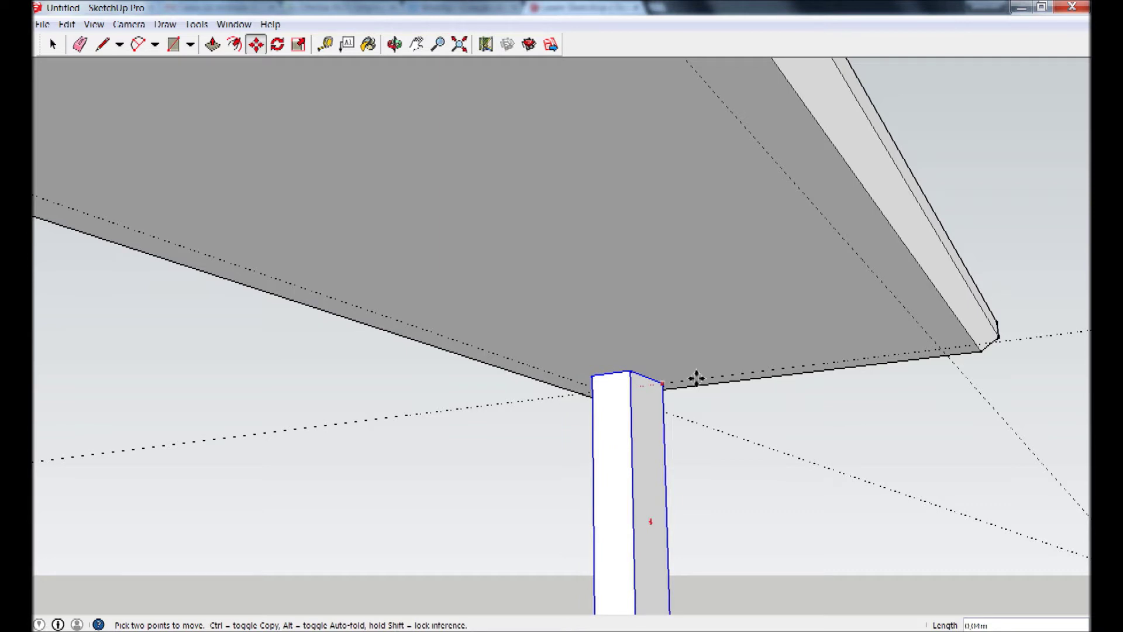
key("ctrl")
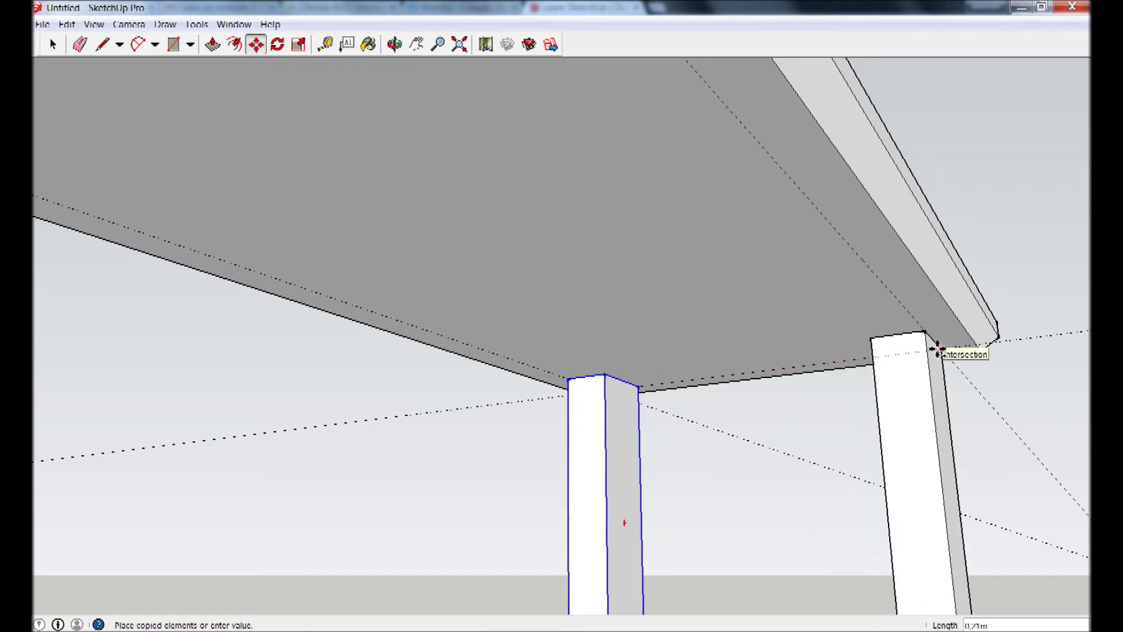
left_click(936, 349)
type("0,05")
key("Return")
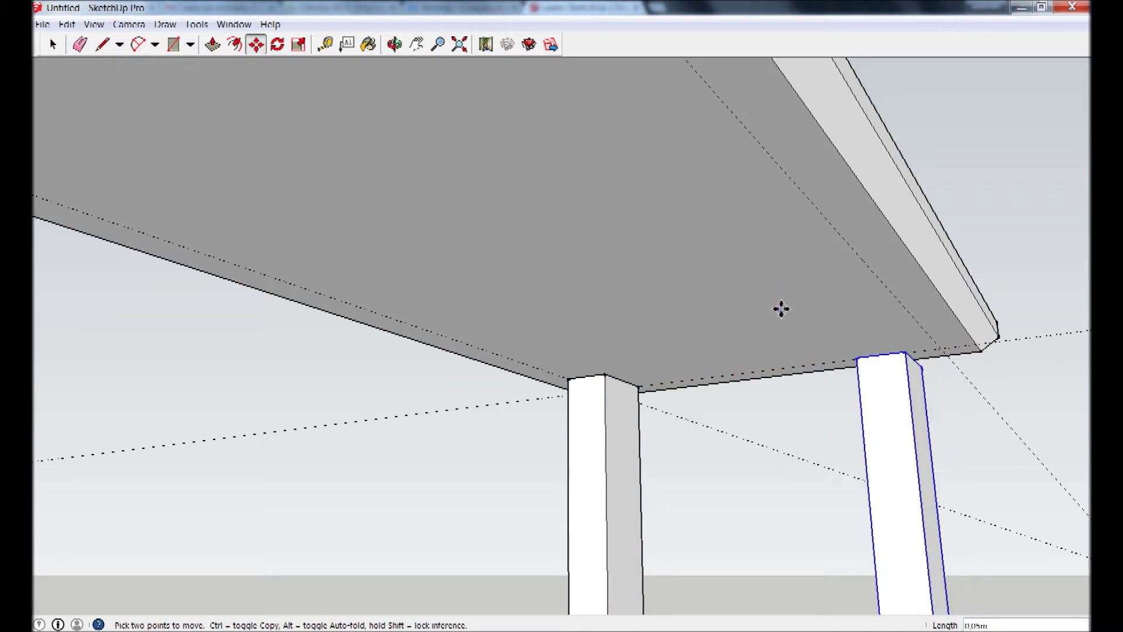
type("0,2")
key("Return")
- Undo the misplaced leg copy and set the leg back against the tabletop corner
left_click(66, 24)
left_click(88, 41)
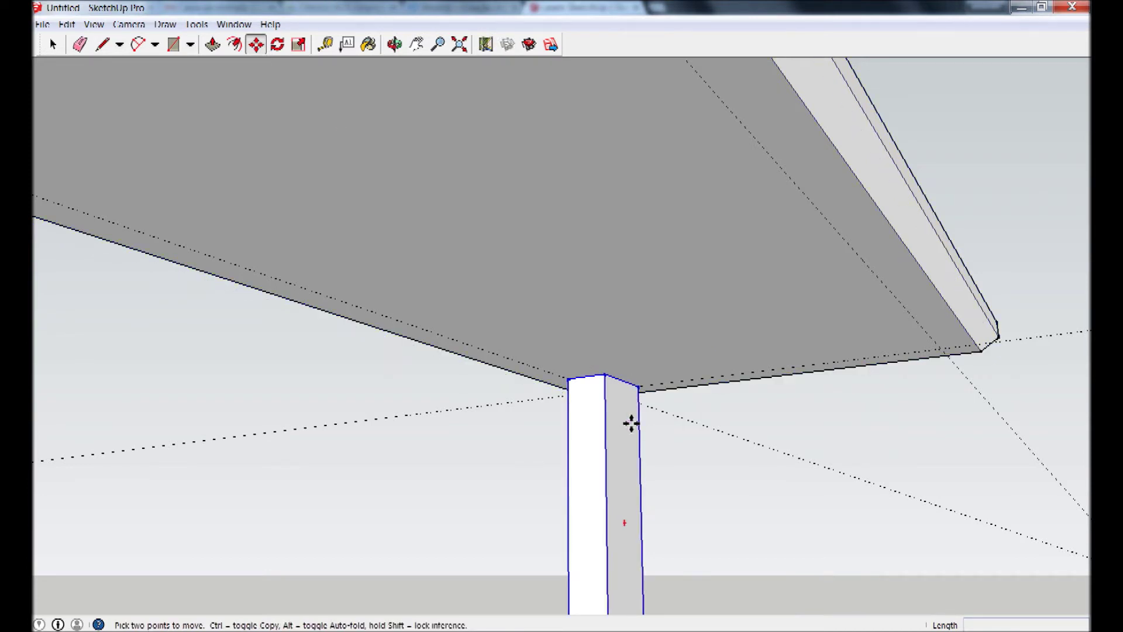
left_click(639, 393)
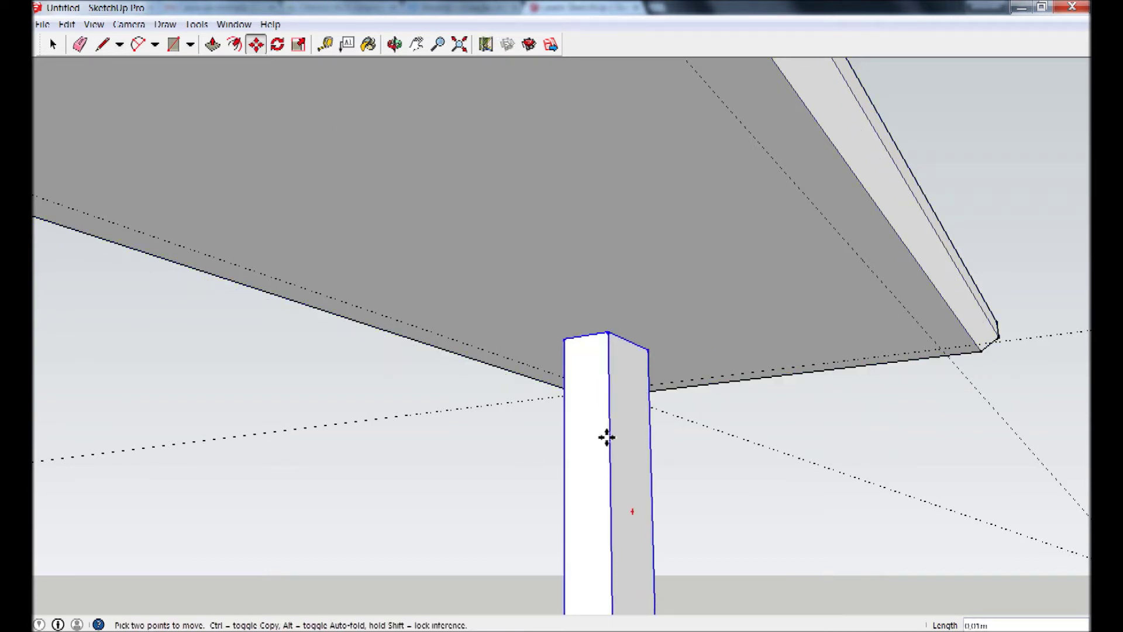
left_click(617, 408)
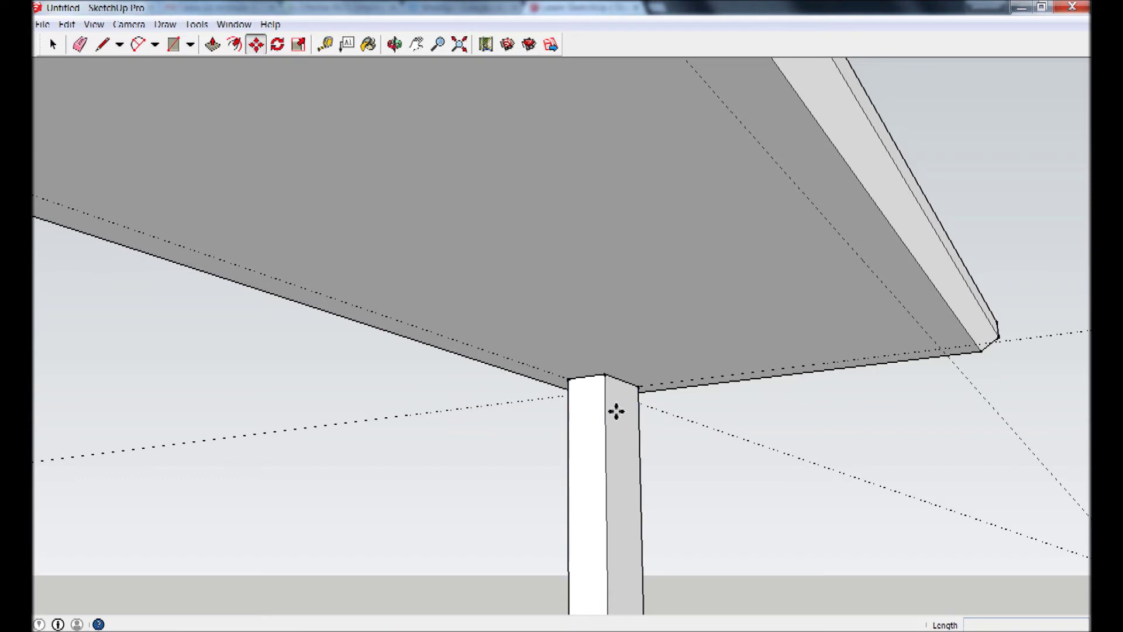
- Copy the perna leg to the far tabletop corner at the guide intersection
left_click(638, 388)
key("ctrl")
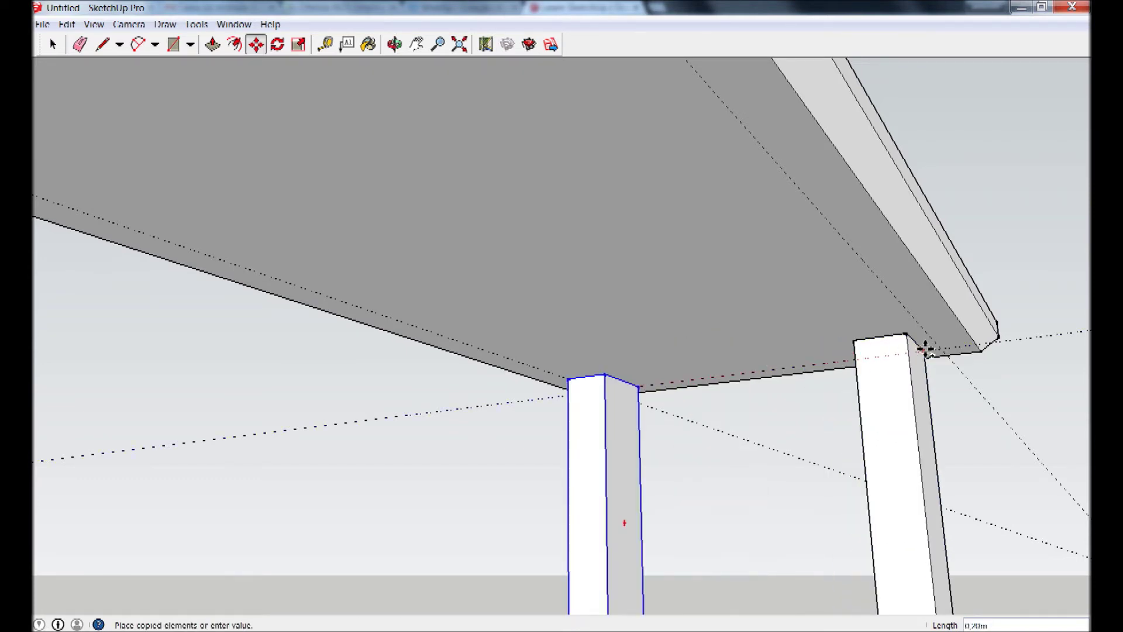
left_click(937, 350)
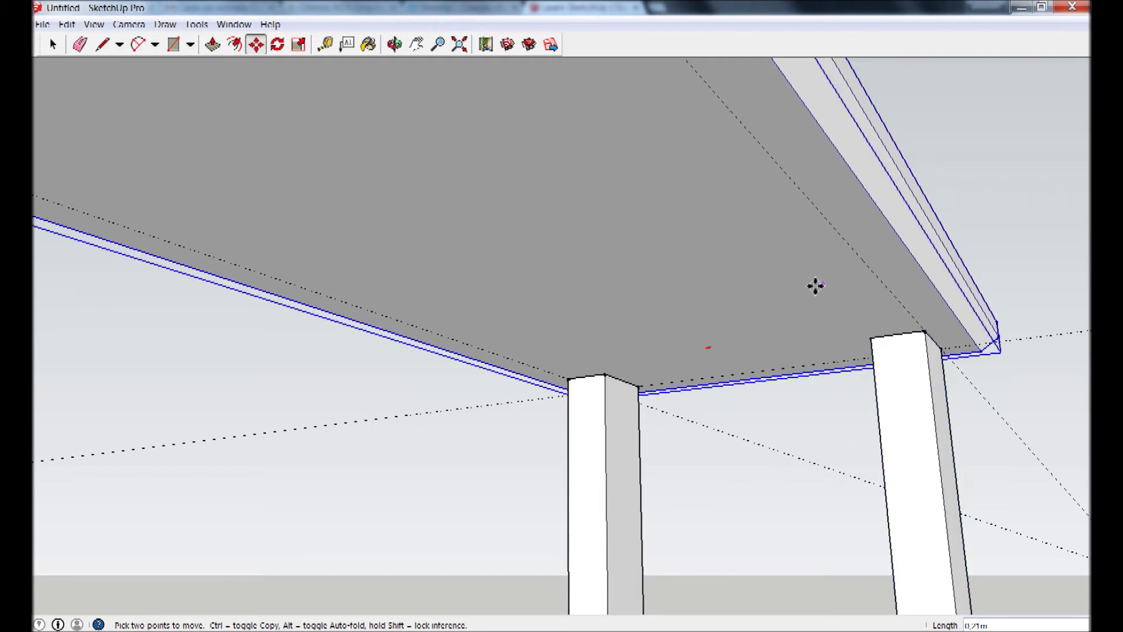
scroll(536, 254, "down", 1)
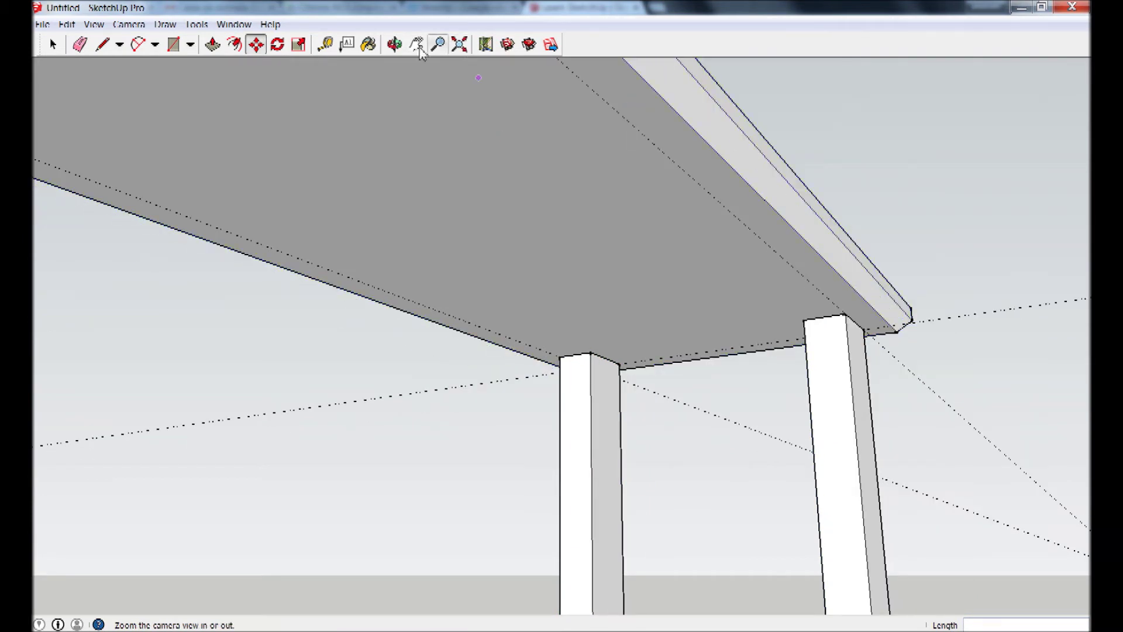
left_click(466, 50)
mouse_move(772, 344)
middle_mouse_down()
mouse_move(719, 520)
mouse_move(469, 519)
mouse_move(604, 551)
mouse_move(710, 389)
mouse_move(693, 398)
mouse_move(689, 537)
mouse_move(669, 484)
mouse_move(701, 548)
mouse_move(710, 446)
mouse_move(692, 216)
middle_mouse_up()
scroll(685, 318, "up", 2)
- Look down at the leg bottoms and briefly select, then deselect, the right leg
scroll(678, 306, "up", 3)
scroll(667, 327, "up", 1)
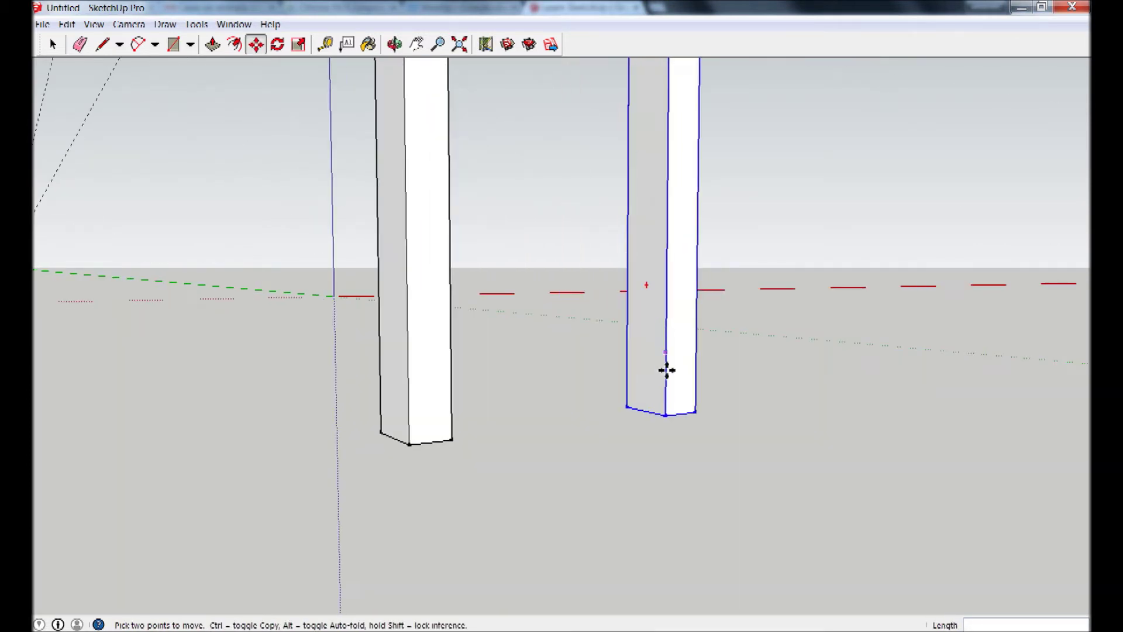
scroll(632, 421, "up", 2)
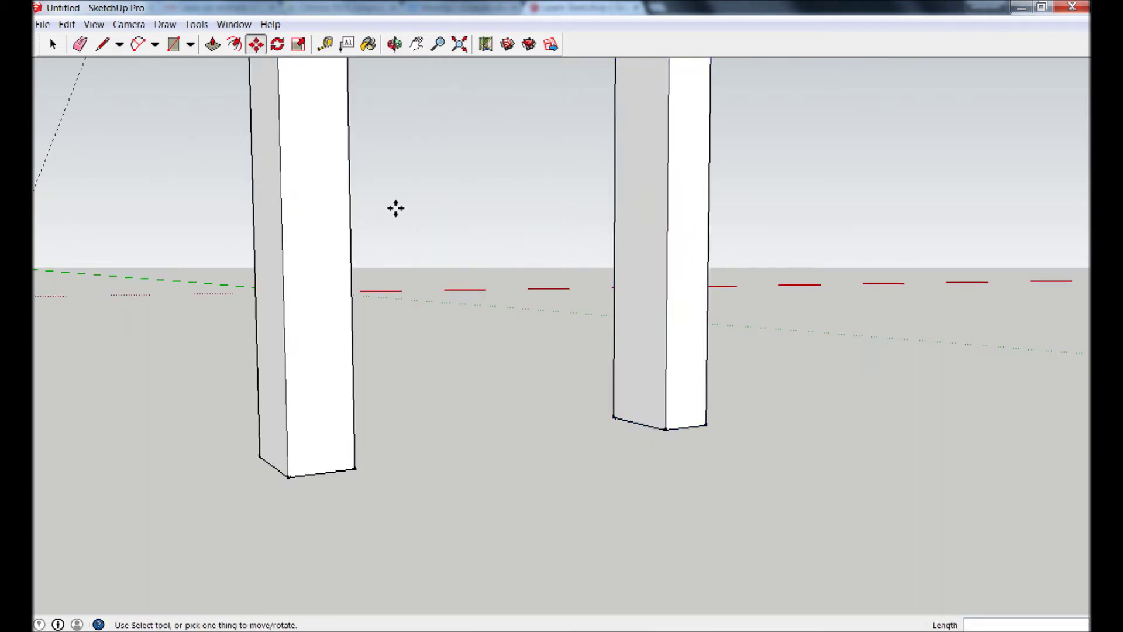
mouse_move(423, 161)
middle_mouse_down()
mouse_move(527, 230)
mouse_move(528, 272)
middle_mouse_up()
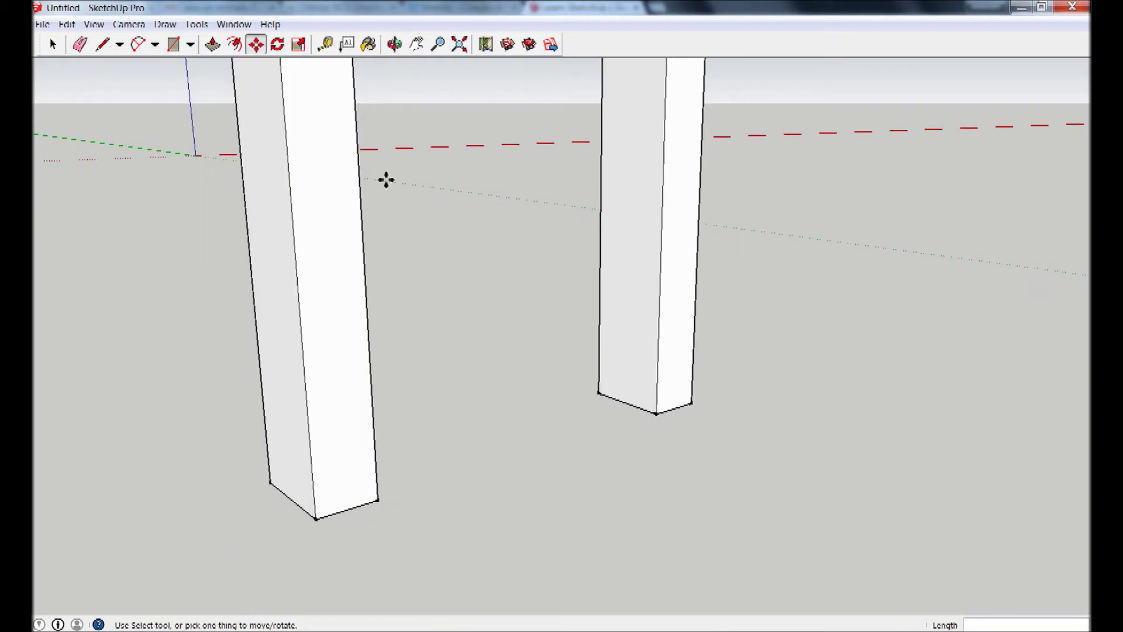
scroll(539, 231, "down", 2)
left_click(212, 44)
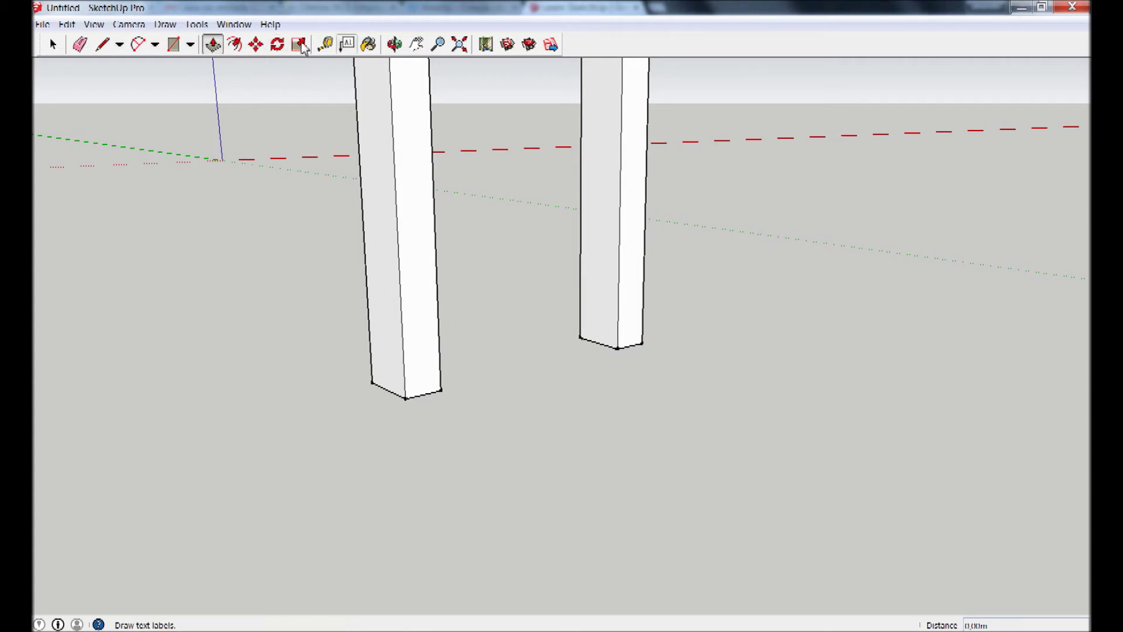
left_click(53, 44)
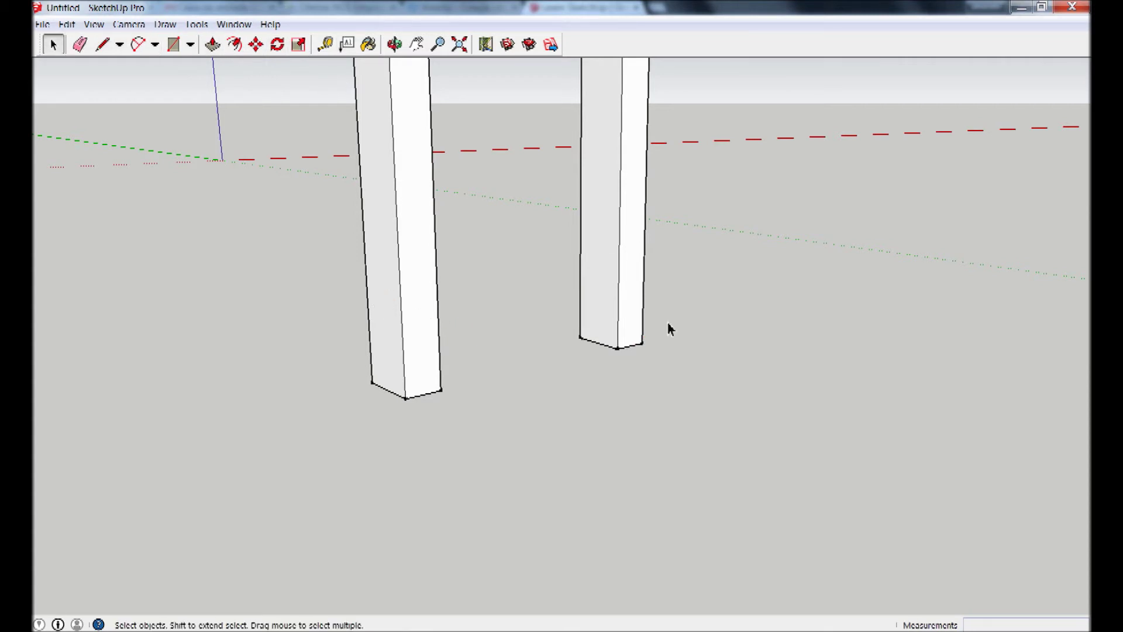
left_click(633, 350)
left_click(576, 379)
- Open the right leg component and try stretching its base from a corner, then exit
double_click(603, 305)
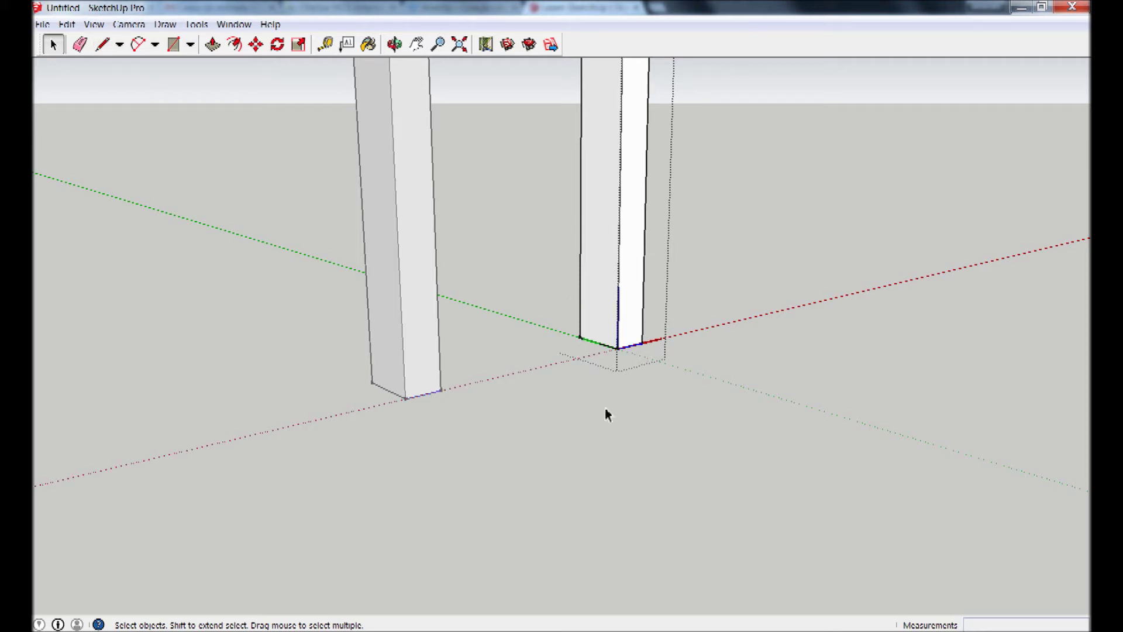
left_click(256, 44)
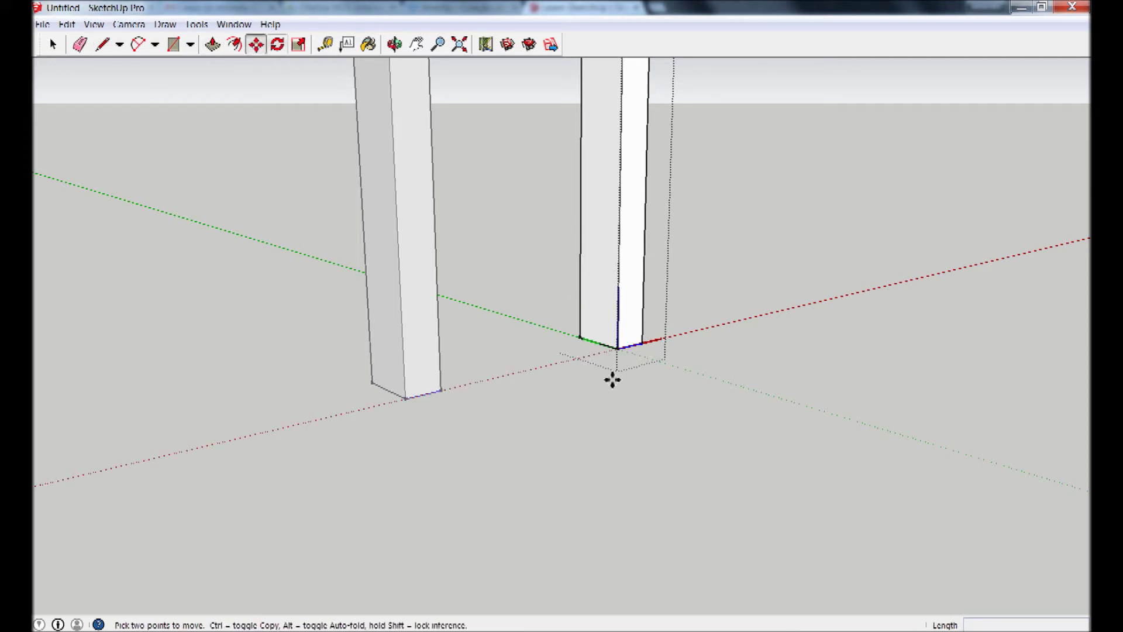
left_click(621, 350)
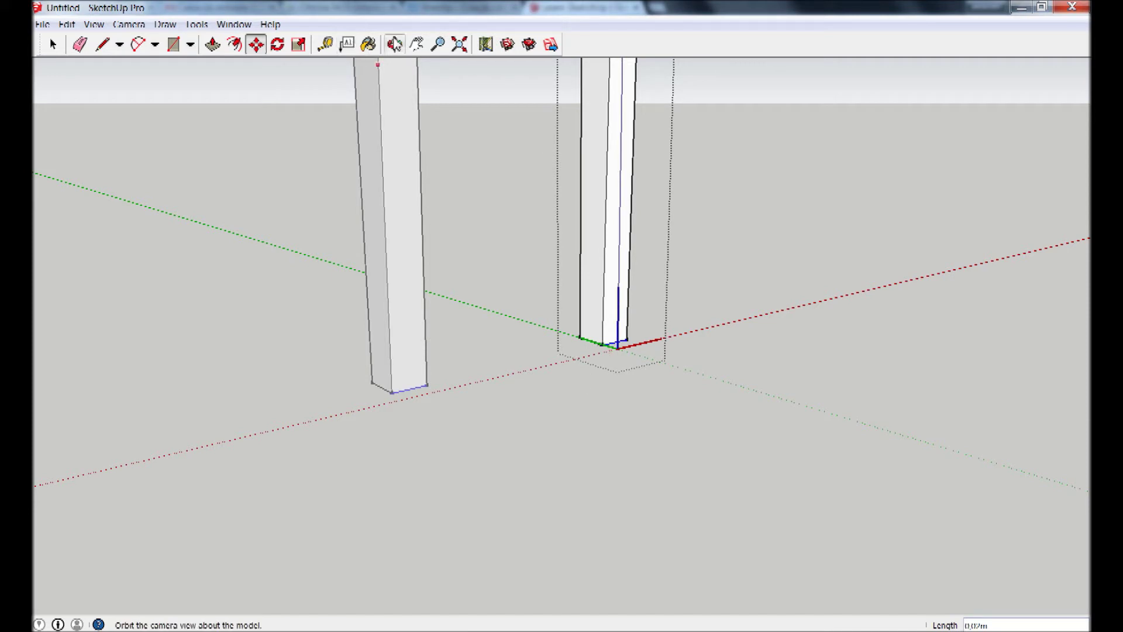
left_click(52, 45)
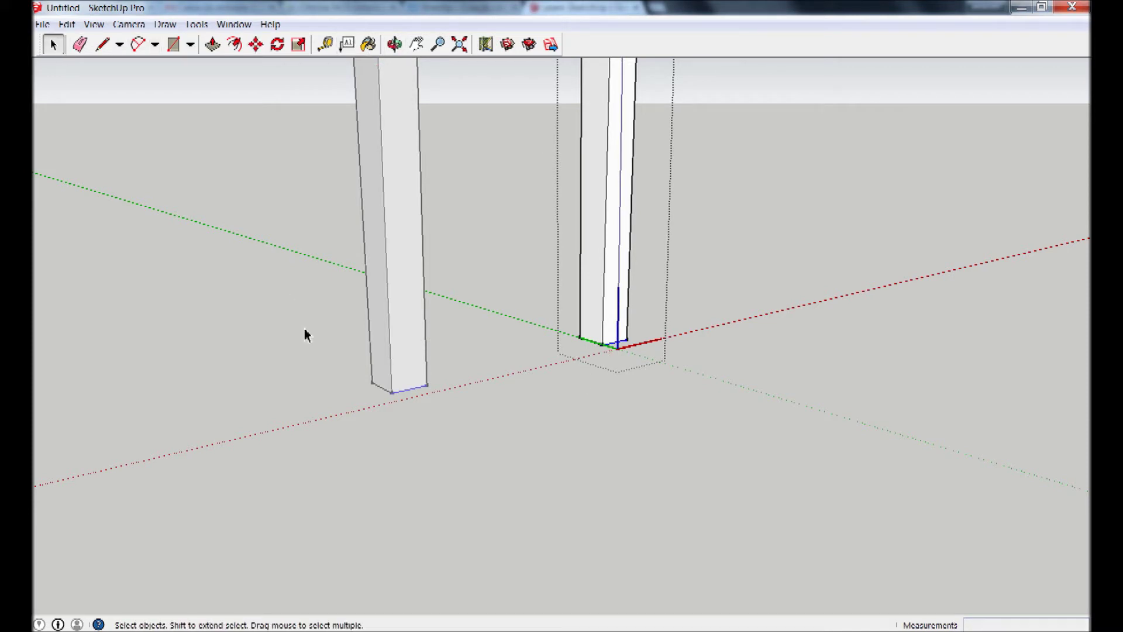
left_click(303, 339)
- Orbit around the two legs to bring the tabletop corner into view
mouse_move(558, 358)
middle_mouse_down()
mouse_move(564, 441)
mouse_move(542, 196)
mouse_move(532, 233)
middle_mouse_up()
mouse_move(587, 416)
middle_mouse_down()
mouse_move(554, 158)
mouse_move(559, 357)
mouse_move(566, 79)
mouse_move(542, 584)
mouse_move(598, 555)
mouse_move(587, 558)
middle_mouse_up()
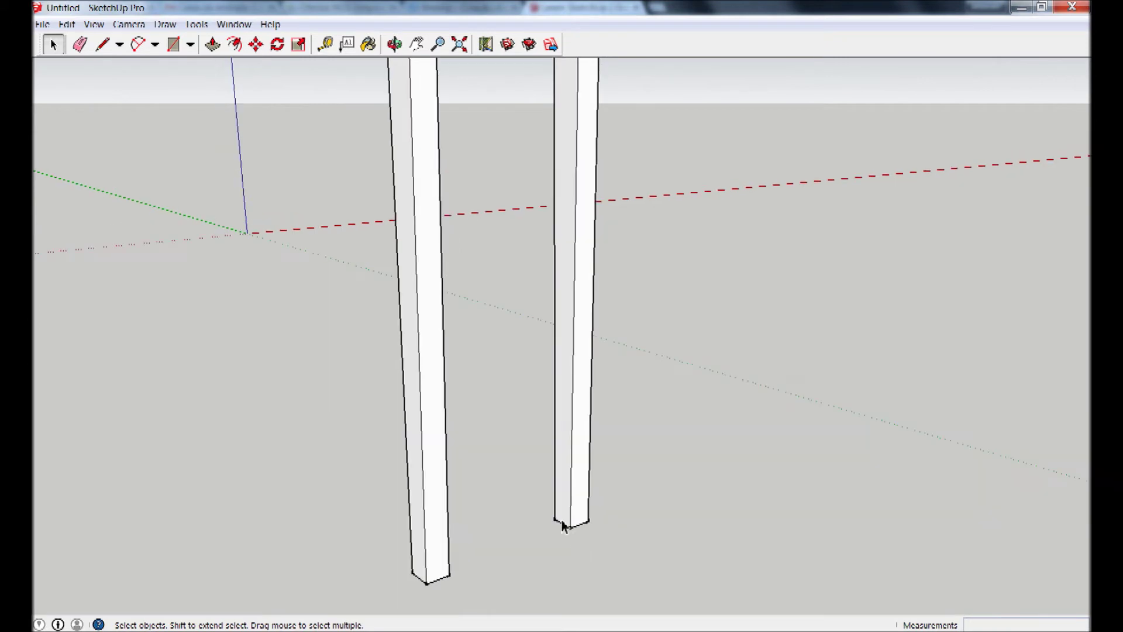
mouse_move(568, 463)
middle_mouse_down()
mouse_move(422, 422)
mouse_move(435, 550)
middle_mouse_up()
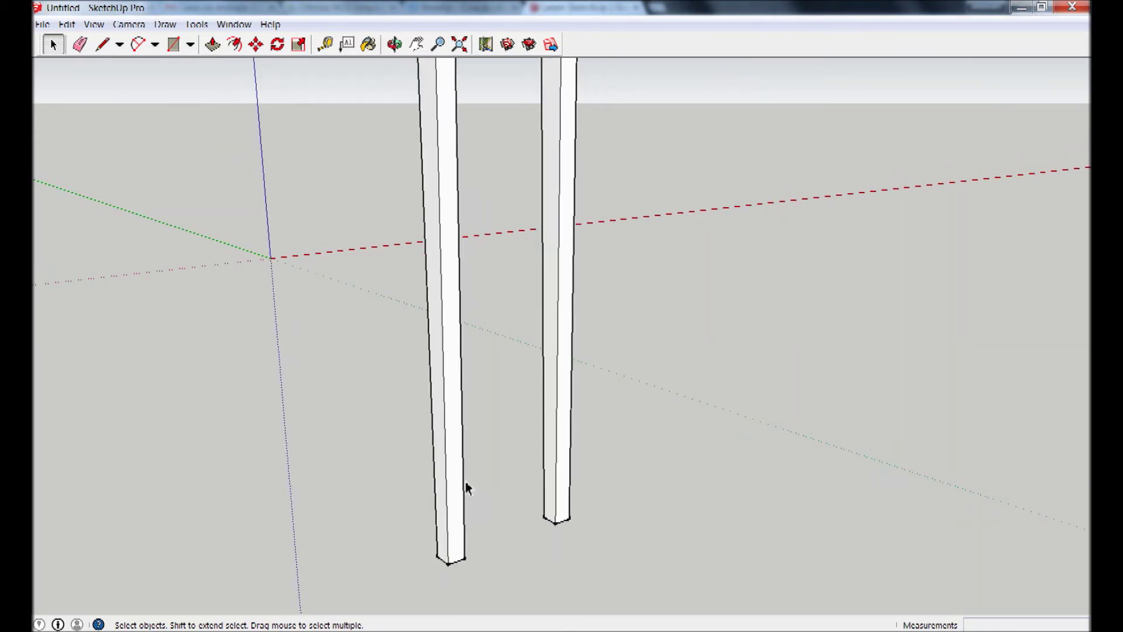
mouse_move(512, 444)
middle_mouse_down()
mouse_move(511, 331)
mouse_move(552, 298)
mouse_move(573, 317)
mouse_move(502, 170)
middle_mouse_up()
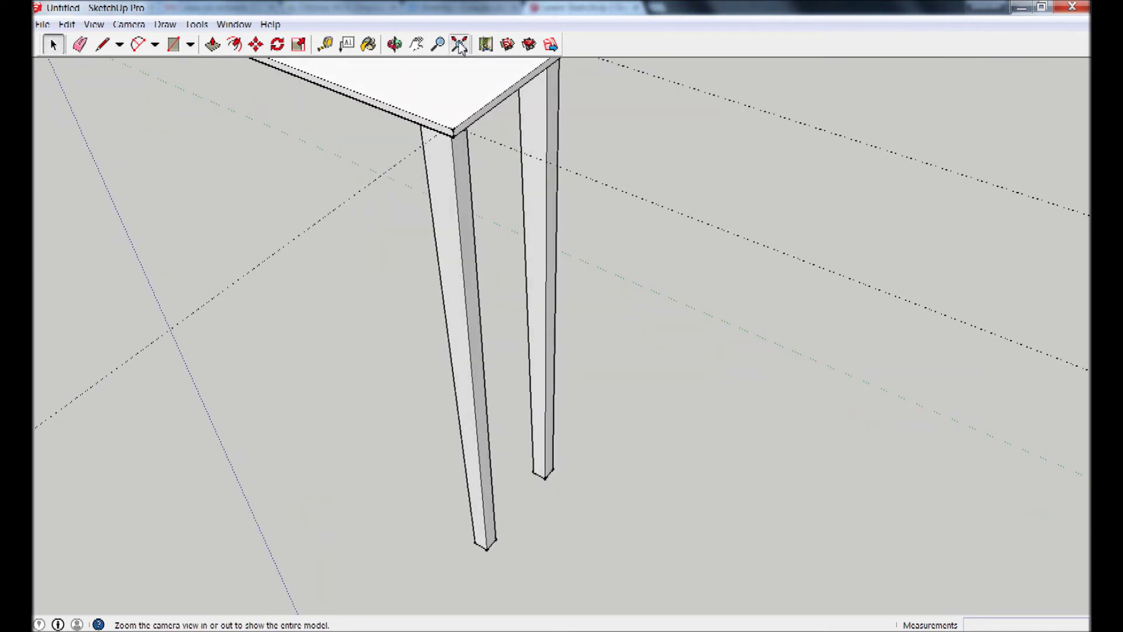
left_click(459, 44)
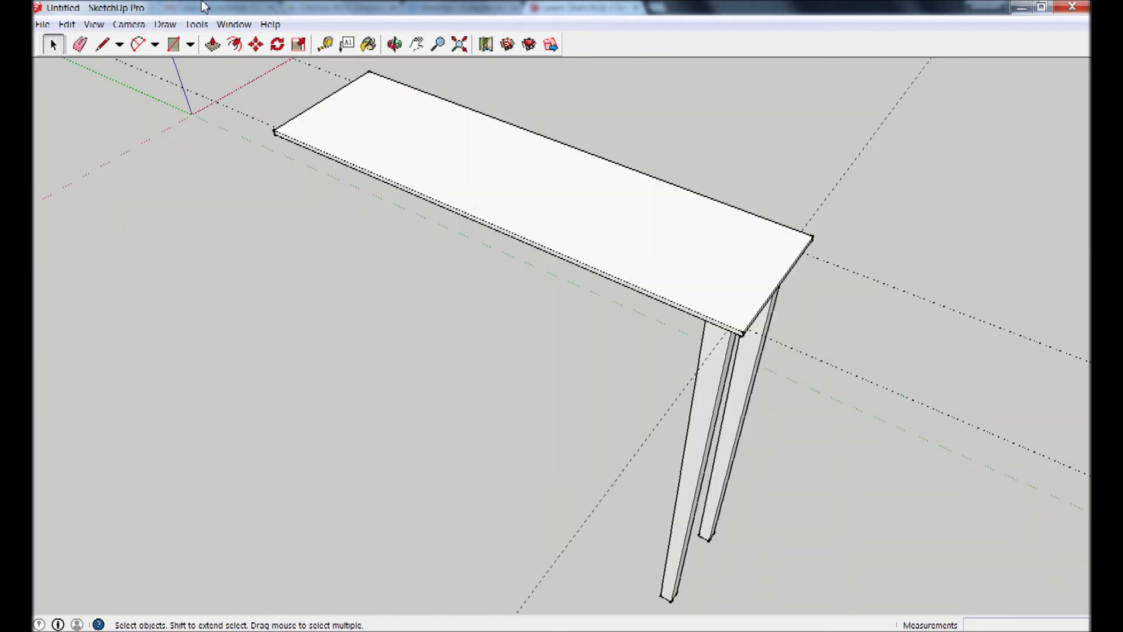
left_click(258, 47)
left_click(709, 238)
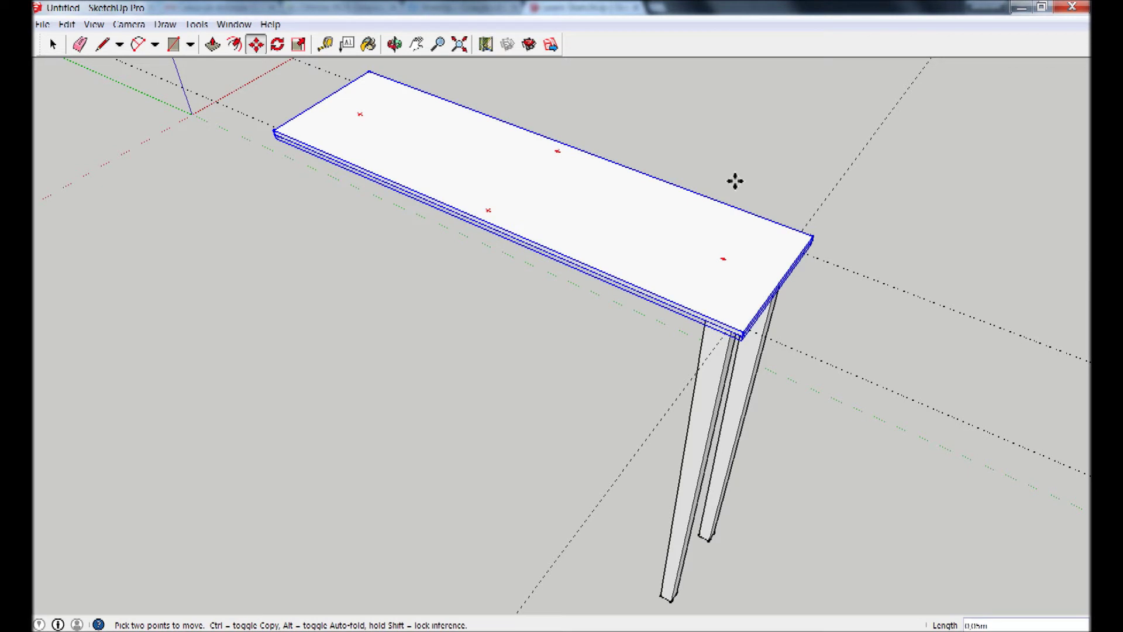
key("ctrl")
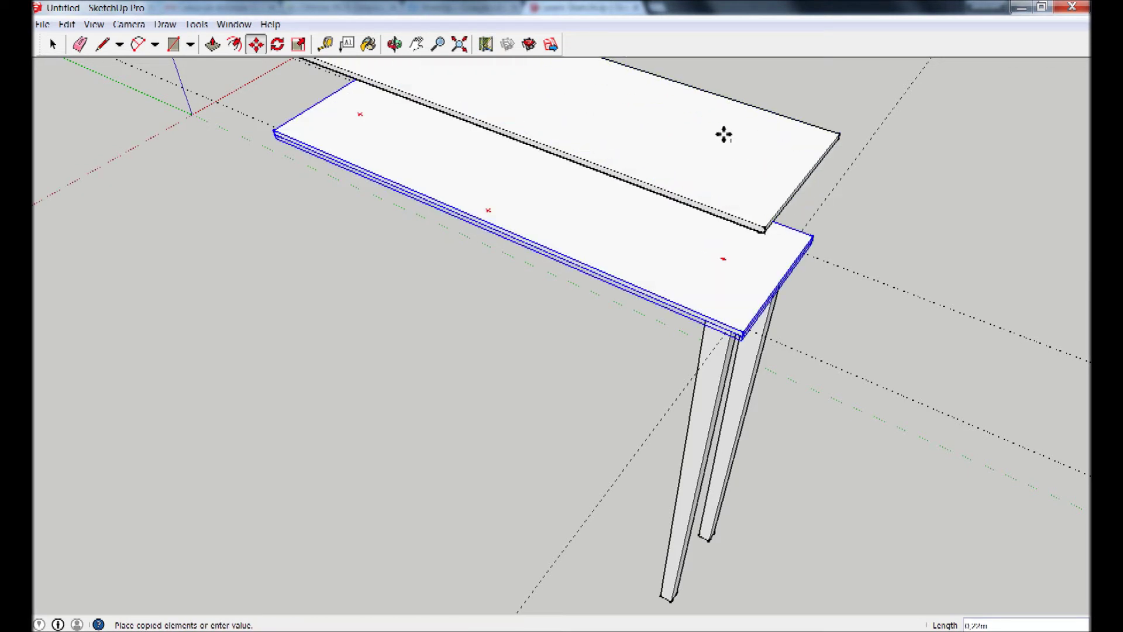
left_click(722, 125)
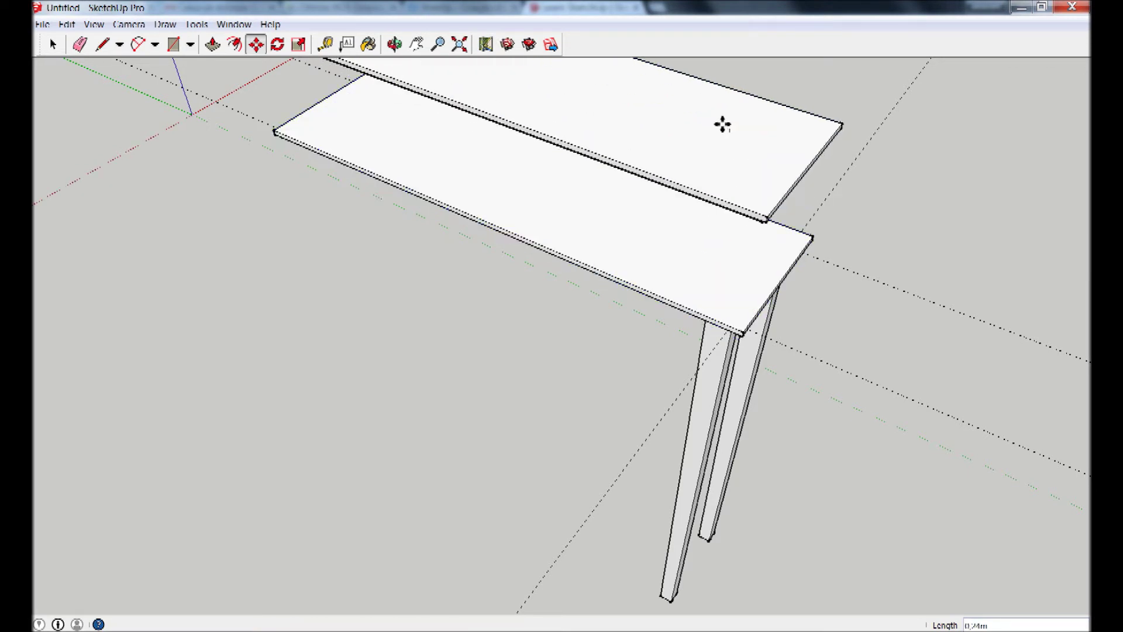
key("o")
left_click_drag(850, 140, 854, 177)
left_click(459, 43)
key("m")
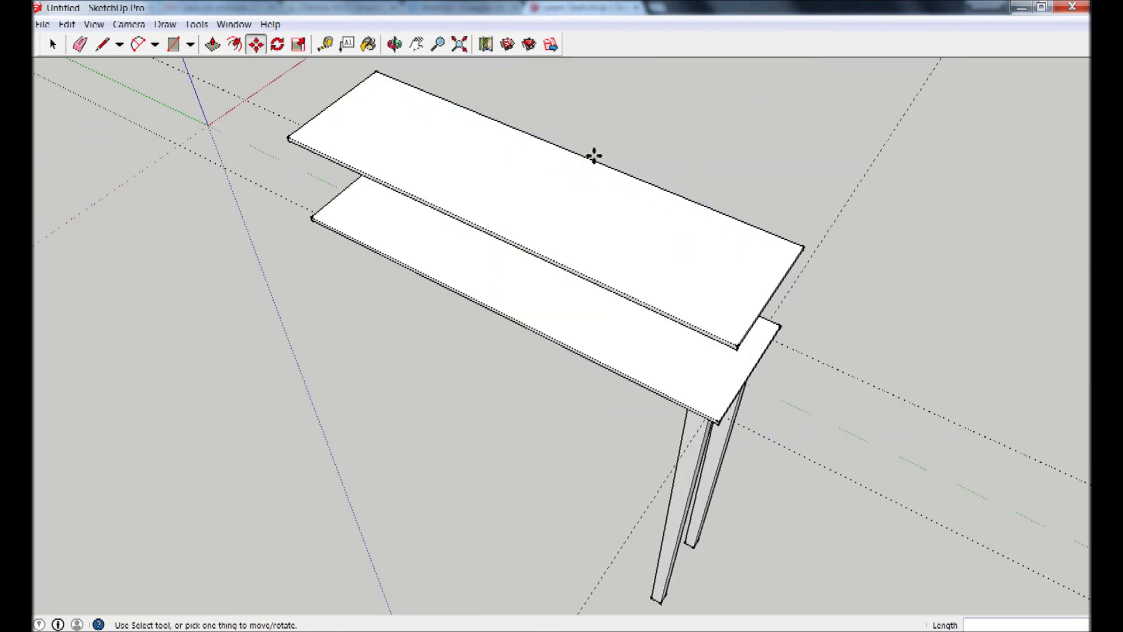
scroll(587, 75, "up", 3)
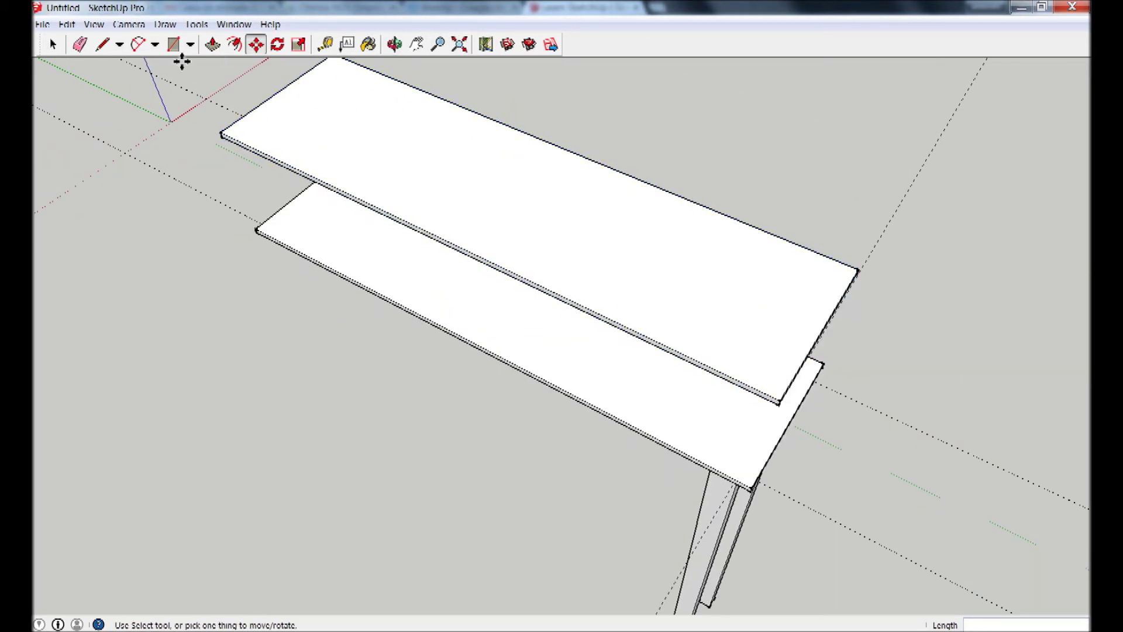
left_click(54, 45)
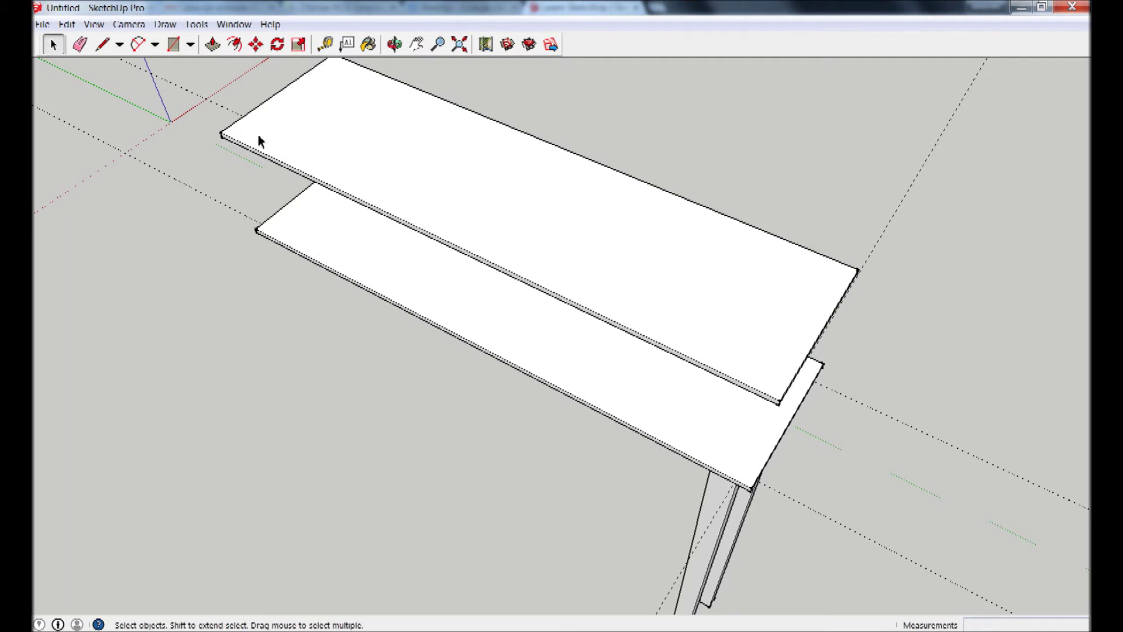
left_click(287, 163)
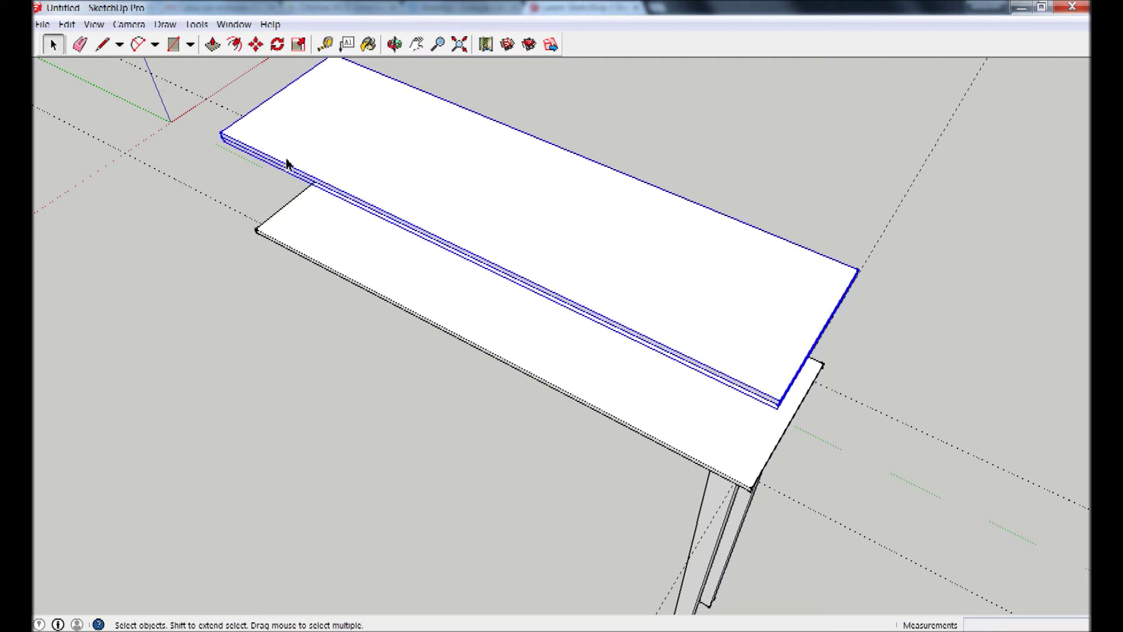
double_click(287, 163)
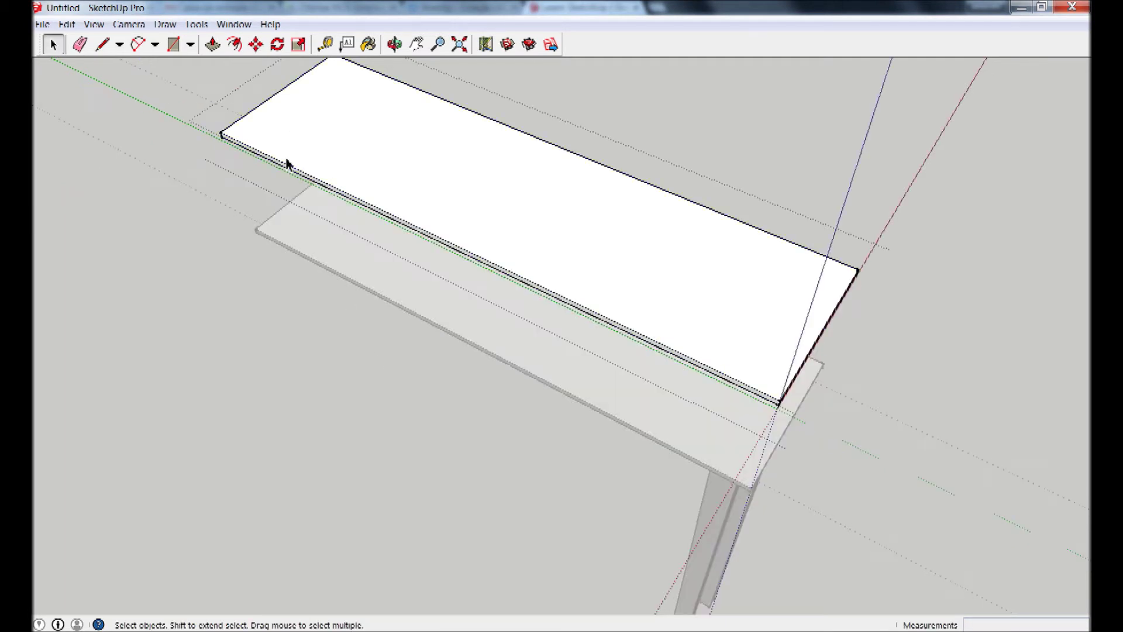
left_click(174, 44)
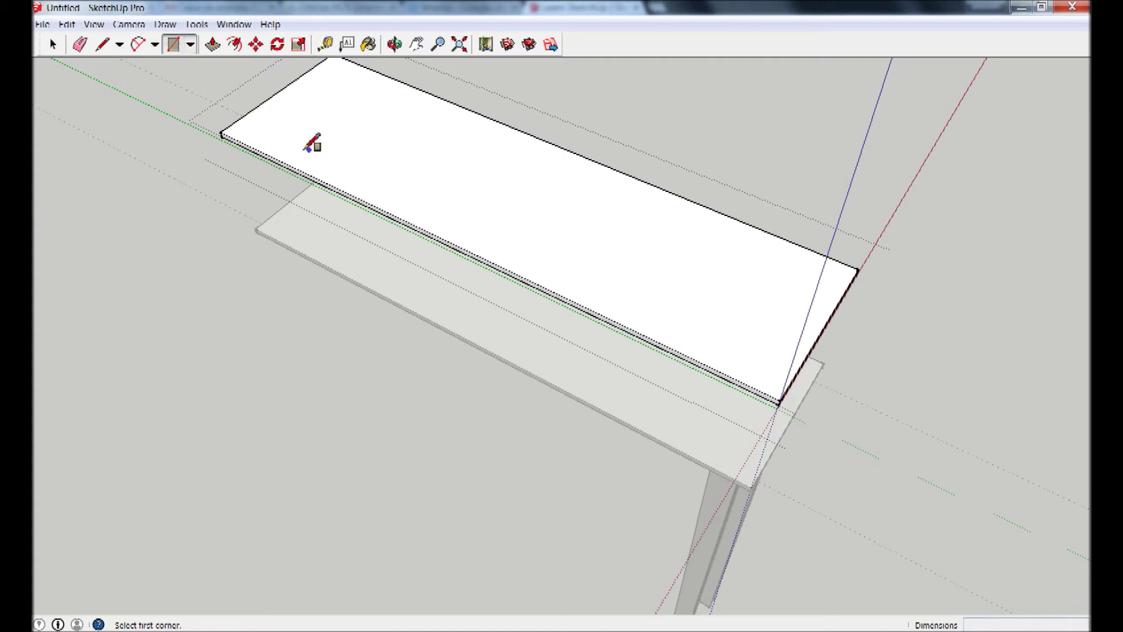
left_click(221, 134)
left_click(335, 120)
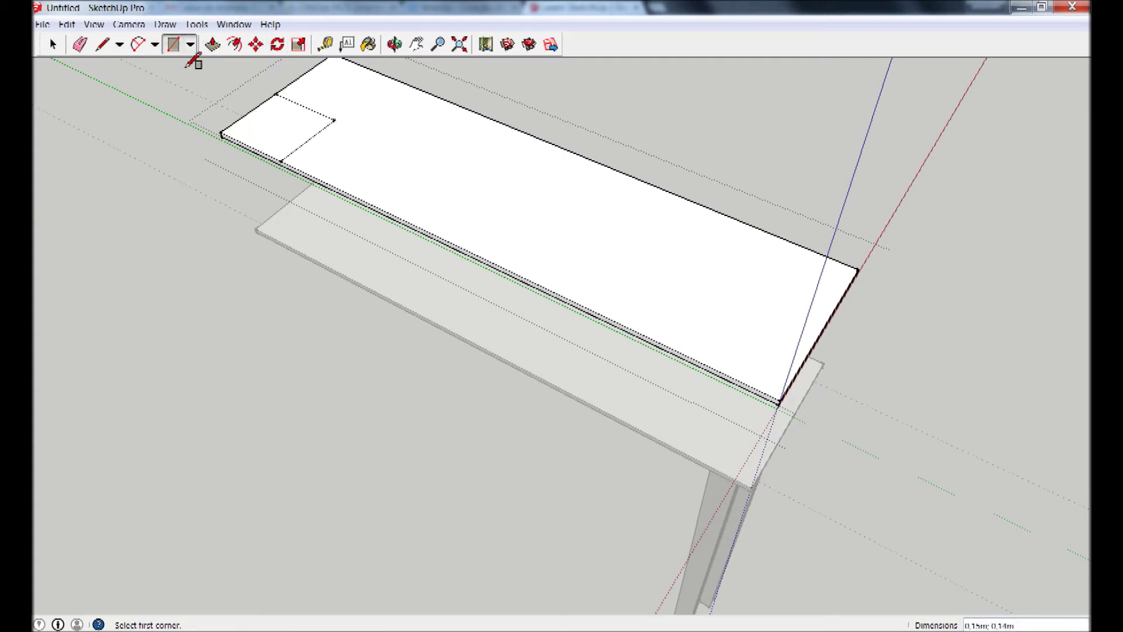
left_click(212, 44)
left_click_drag(439, 200, 440, 183)
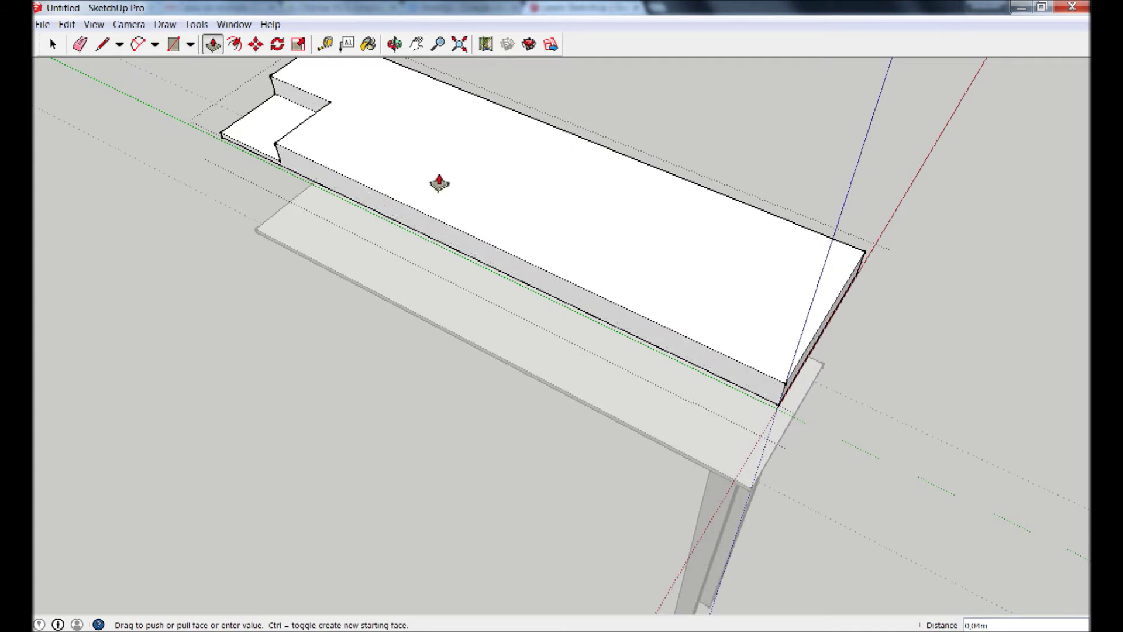
left_click(53, 44)
left_click(122, 280)
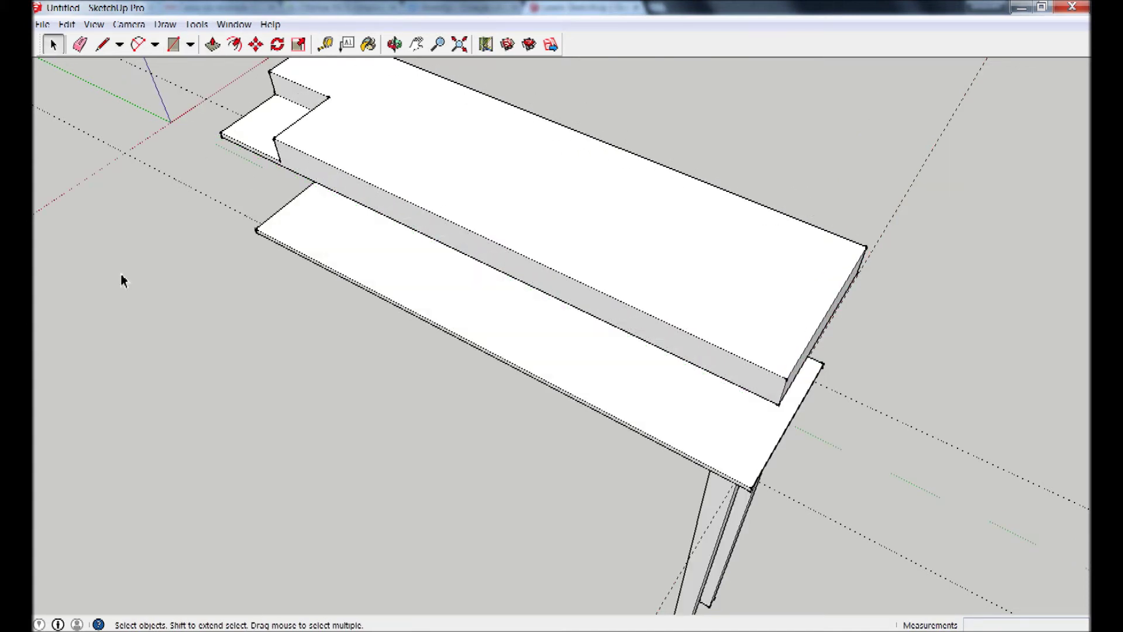
mouse_move(381, 206)
middle_mouse_down()
mouse_move(453, 247)
mouse_move(310, 131)
middle_mouse_up()
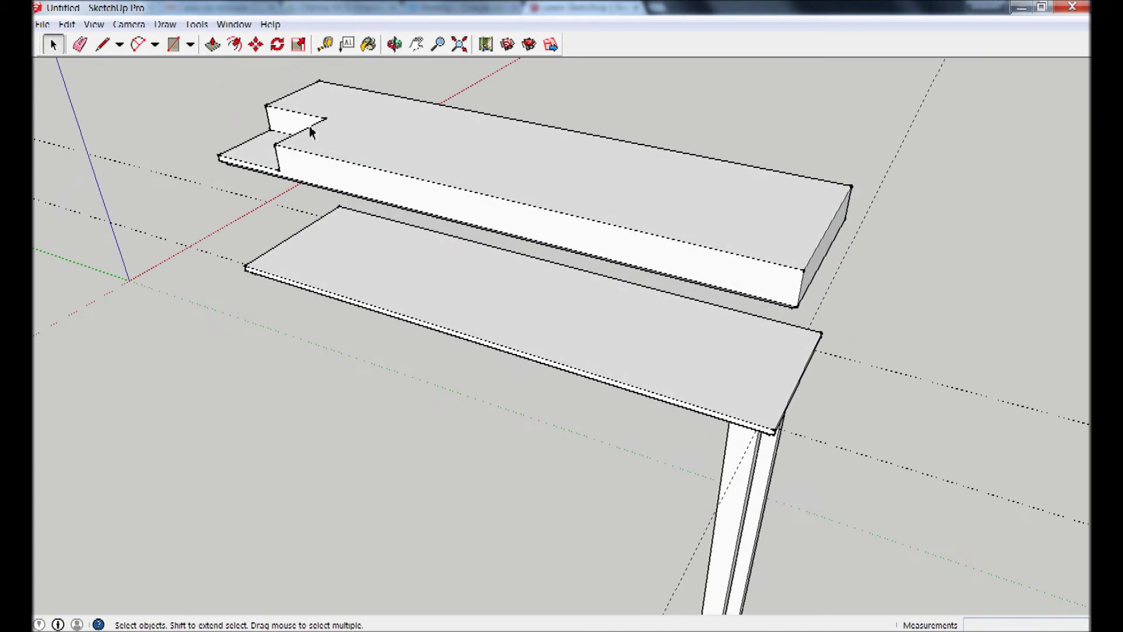
left_click(654, 219)
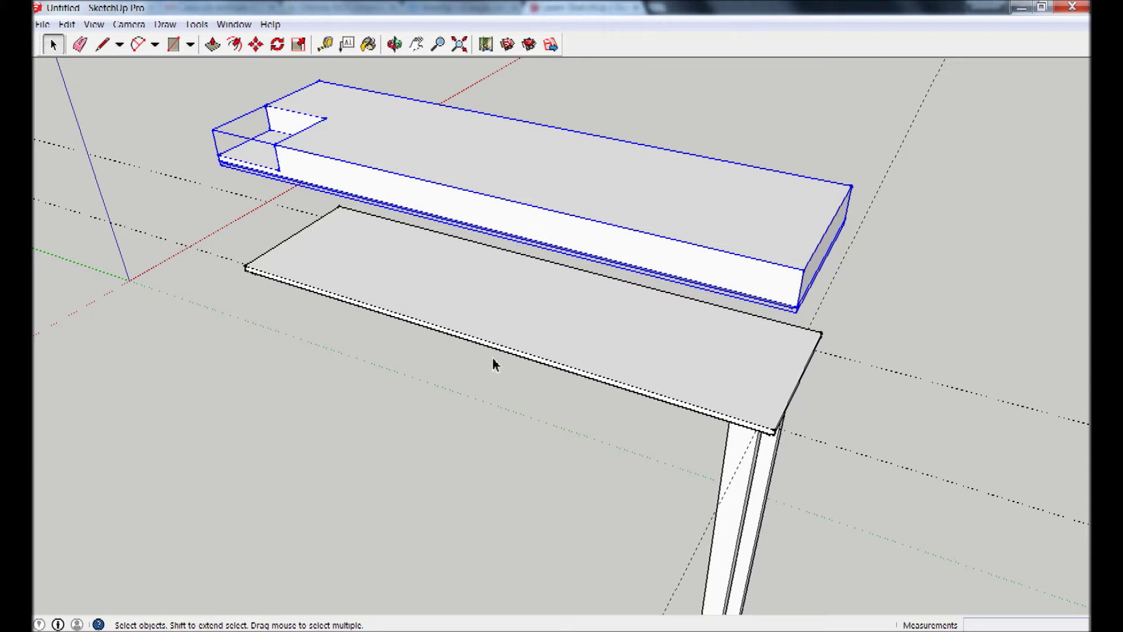
key("Delete")
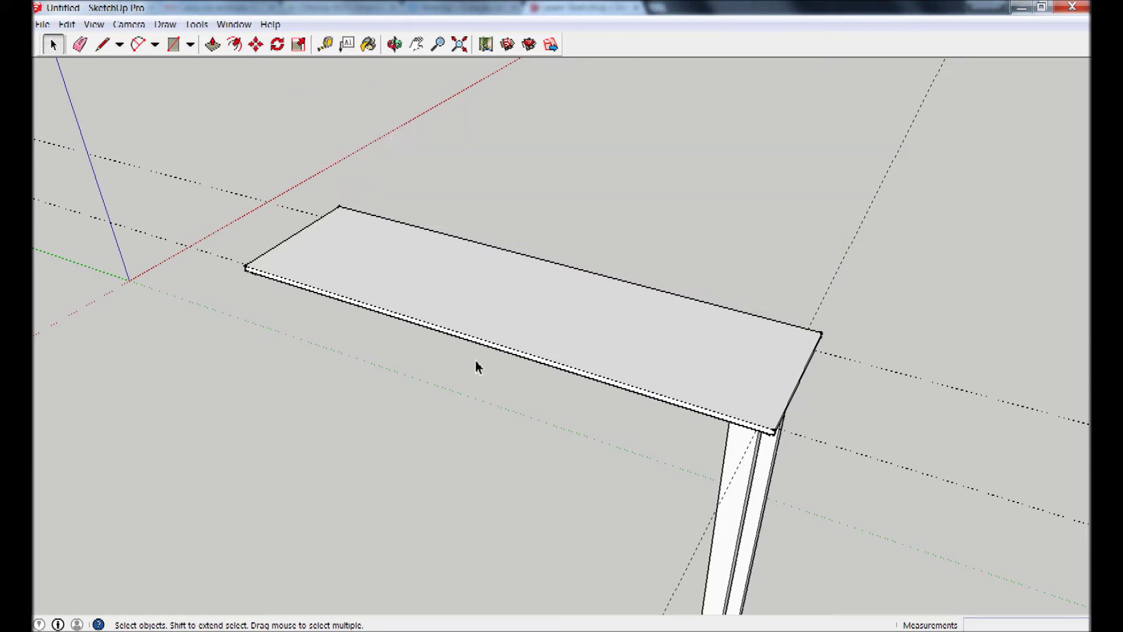
- Draw a rectangle face spanning the gap between the two legs under the top
mouse_move(560, 456)
middle_mouse_down()
mouse_move(792, 409)
mouse_move(451, 466)
mouse_move(810, 401)
mouse_move(571, 411)
mouse_move(431, 351)
middle_mouse_up()
scroll(478, 314, "up", 3)
mouse_move(479, 313)
middle_mouse_down()
mouse_move(639, 320)
mouse_move(657, 245)
mouse_move(653, 267)
middle_mouse_up()
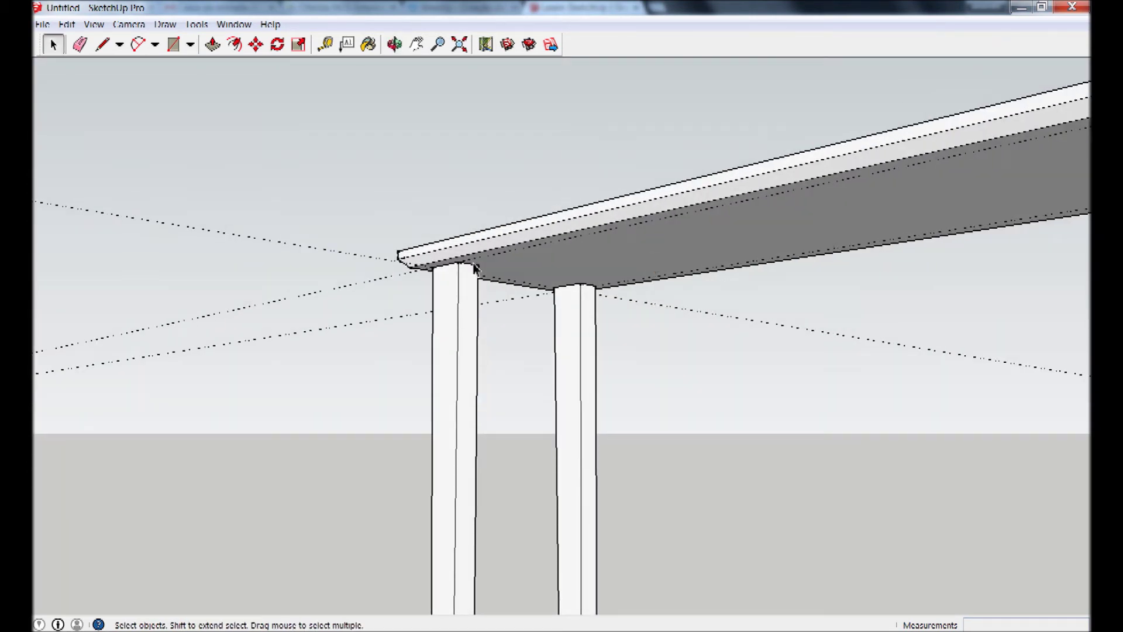
left_click(173, 43)
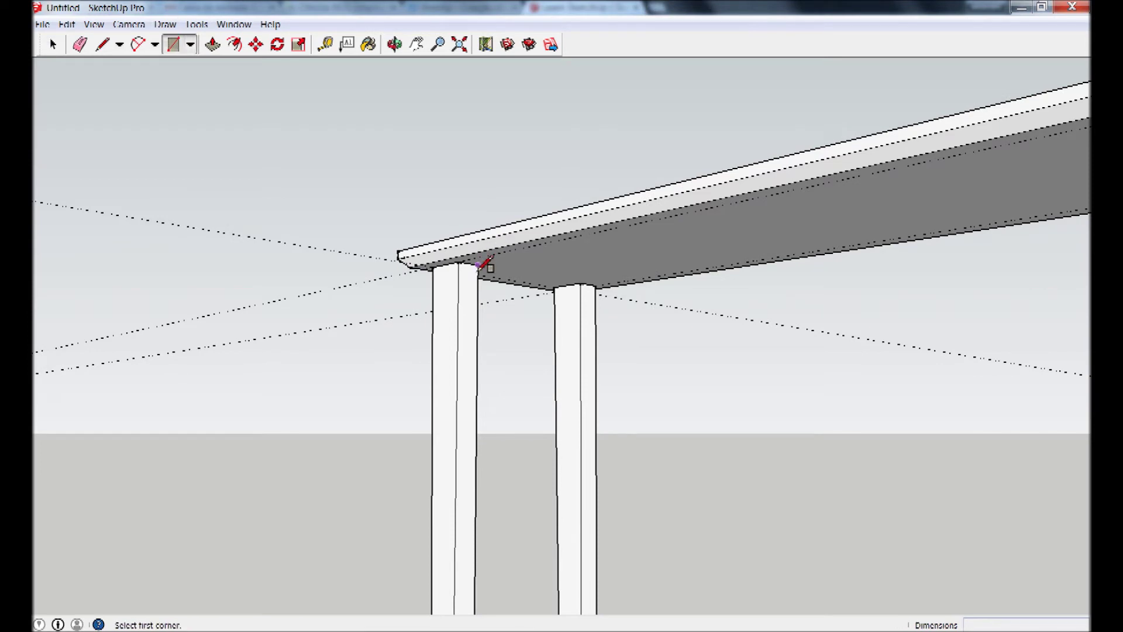
left_click(479, 266)
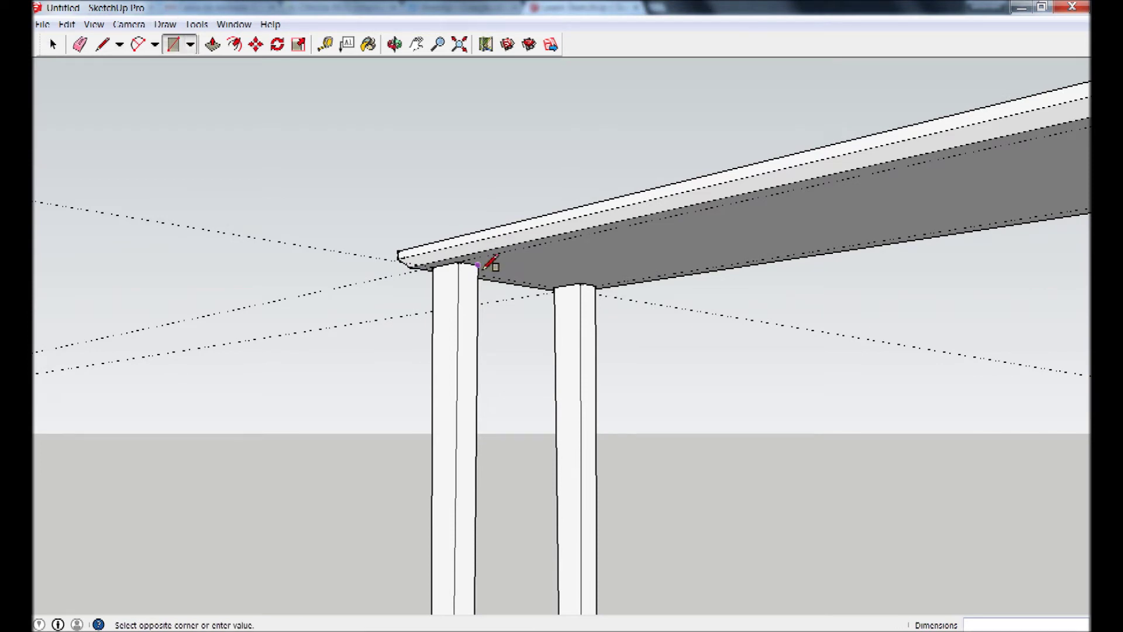
left_click(582, 381)
mouse_move(459, 332)
middle_mouse_down()
mouse_move(571, 369)
mouse_move(595, 355)
mouse_move(690, 351)
mouse_move(573, 275)
middle_mouse_up()
- Push/Pull the face out 1 cm to form the apron panel and select it
left_click(212, 44)
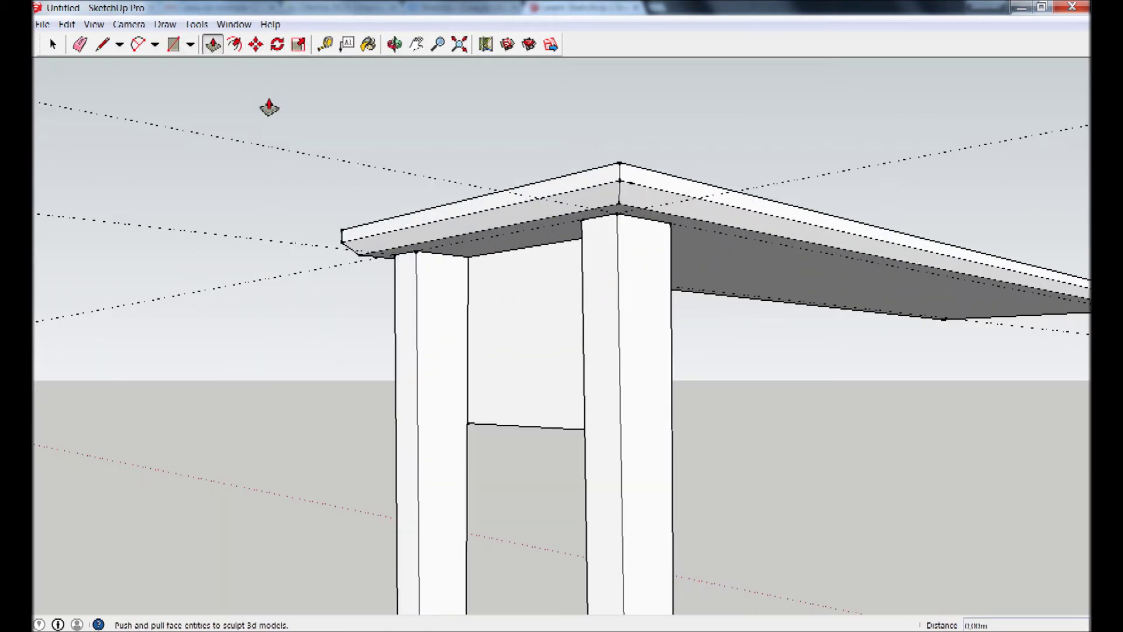
left_click_drag(489, 358, 371, 351)
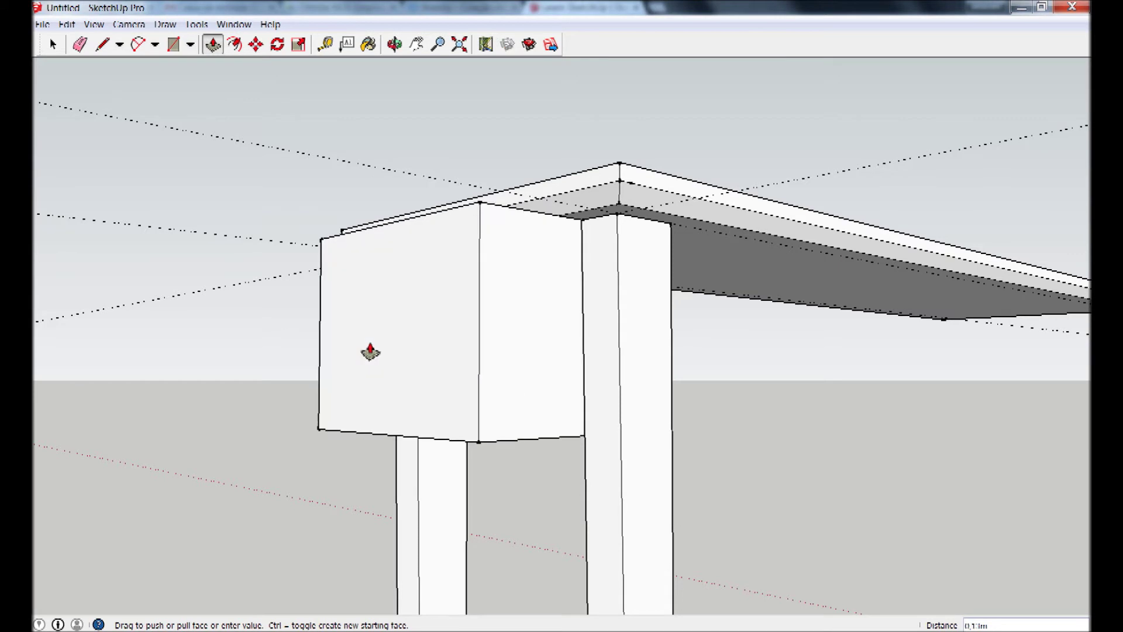
key("Return")
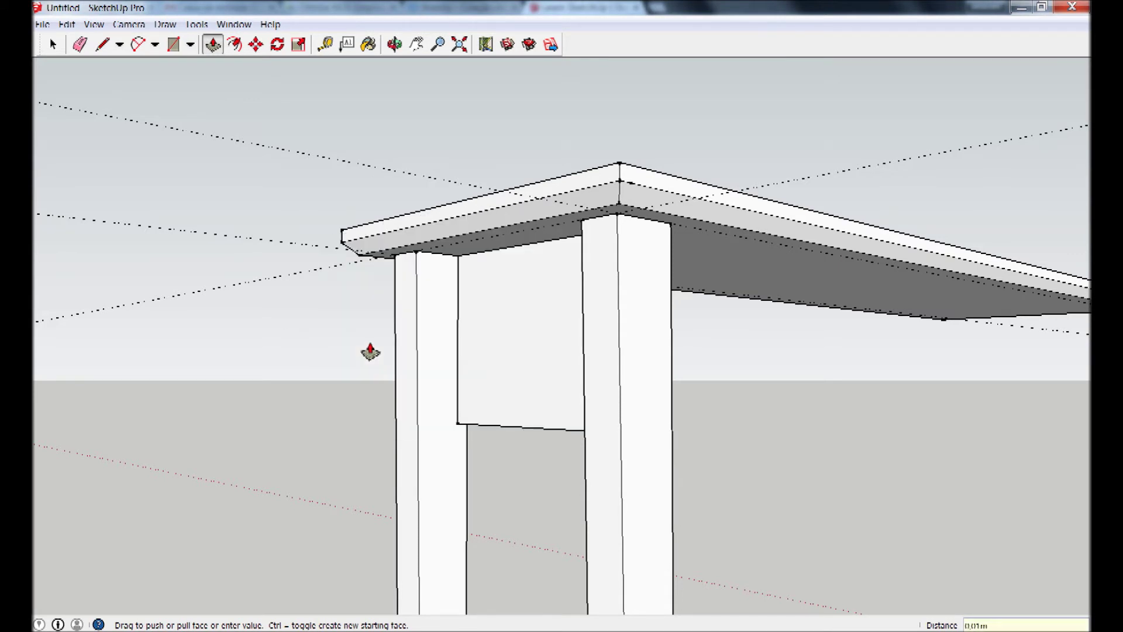
middle_click_drag(647, 326, 609, 325)
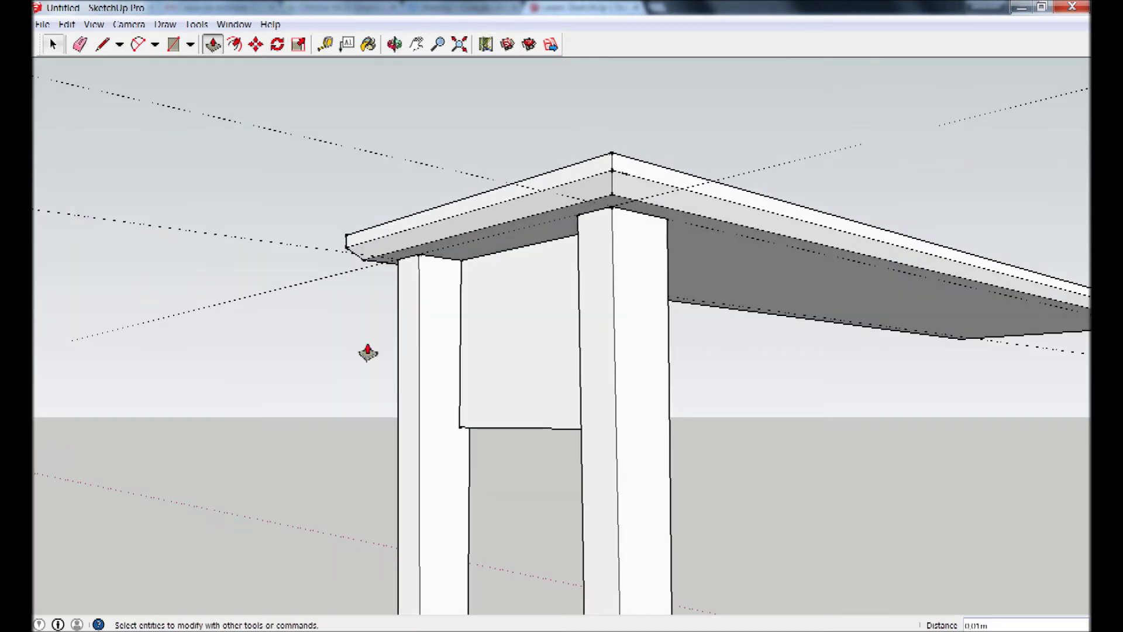
left_click(59, 42)
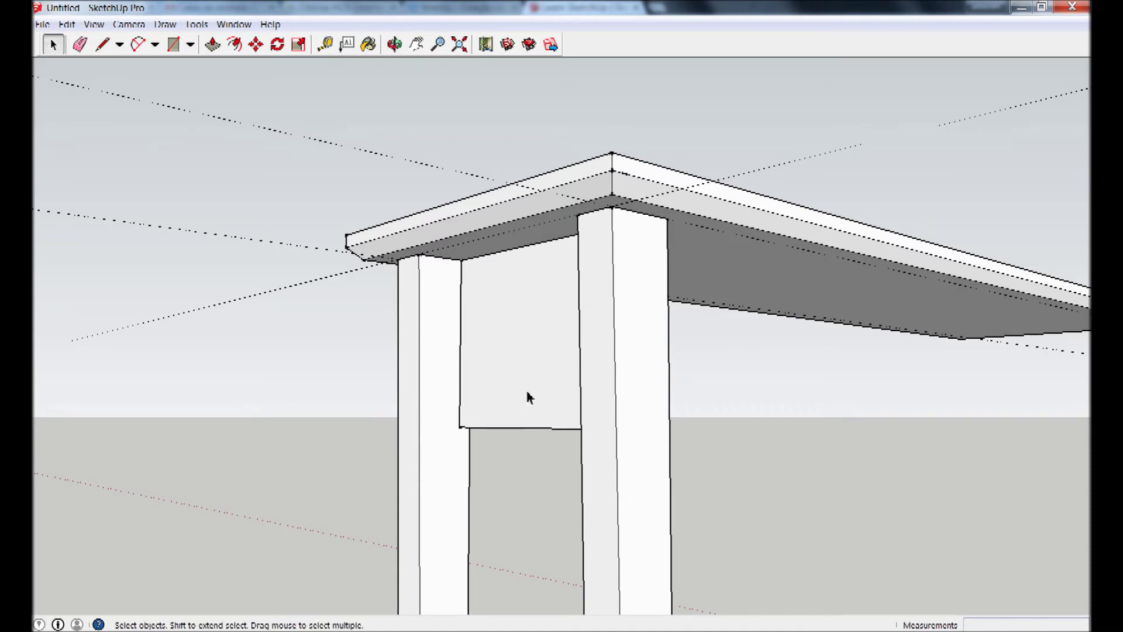
left_click(529, 398)
- Make the apron panel a component named 'lateral'
right_click(529, 398)
left_click(581, 497)
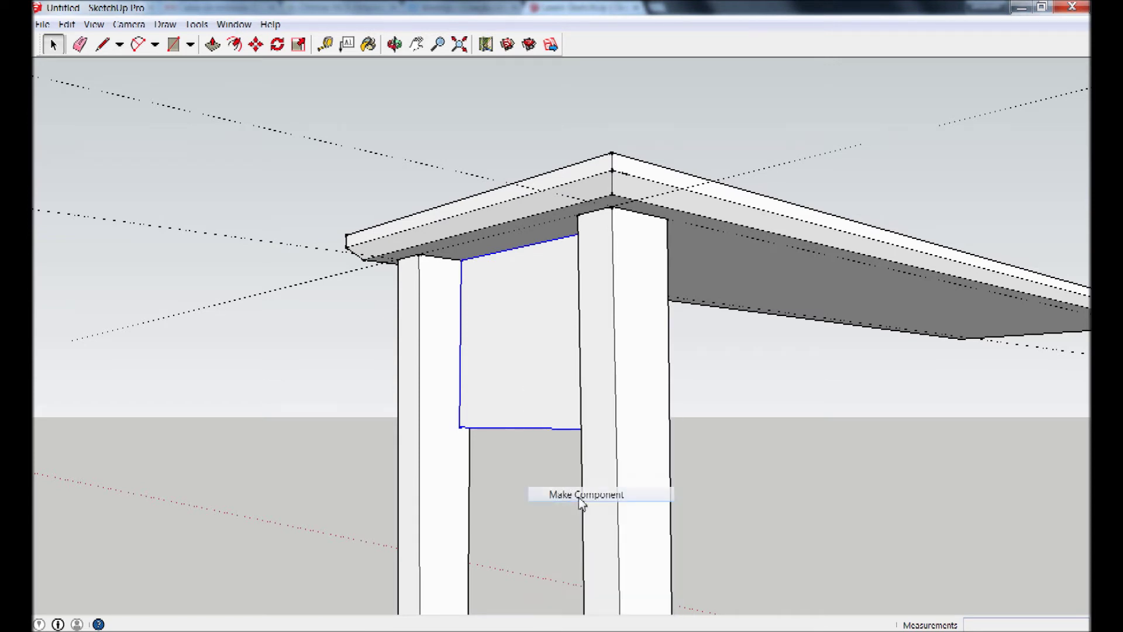
type("le")
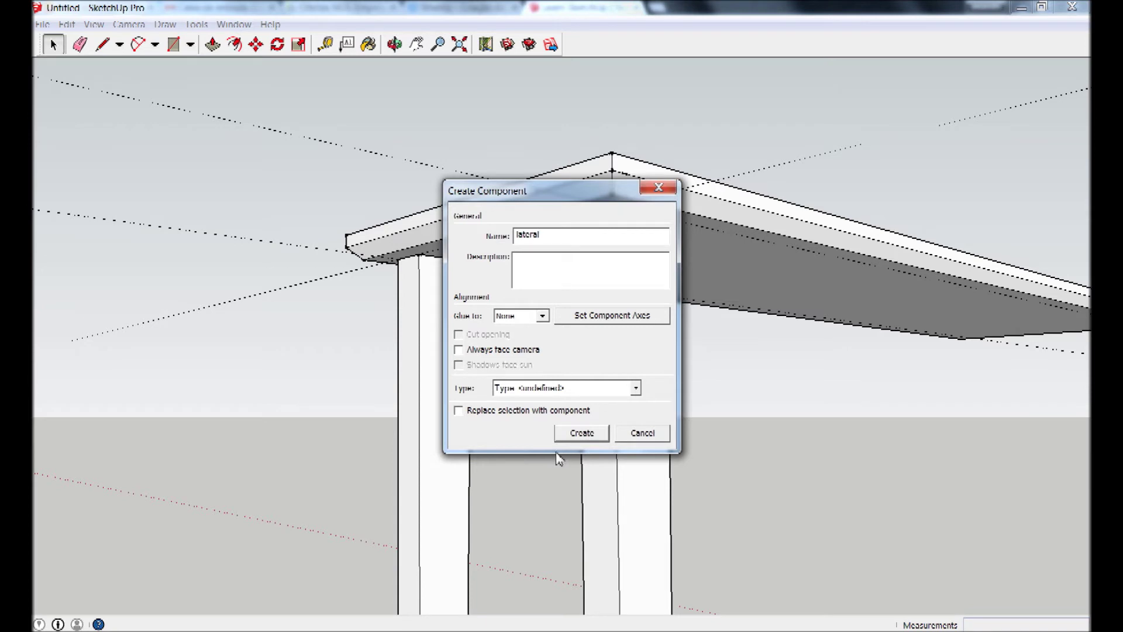
left_click(583, 434)
- Orbit and fit the whole table in view, seen from below
key("o")
mouse_move(921, 532)
left_mouse_down()
mouse_move(467, 501)
mouse_move(602, 441)
left_mouse_up()
key("space")
scroll(606, 450, "down", 2)
scroll(766, 442, "down", 2)
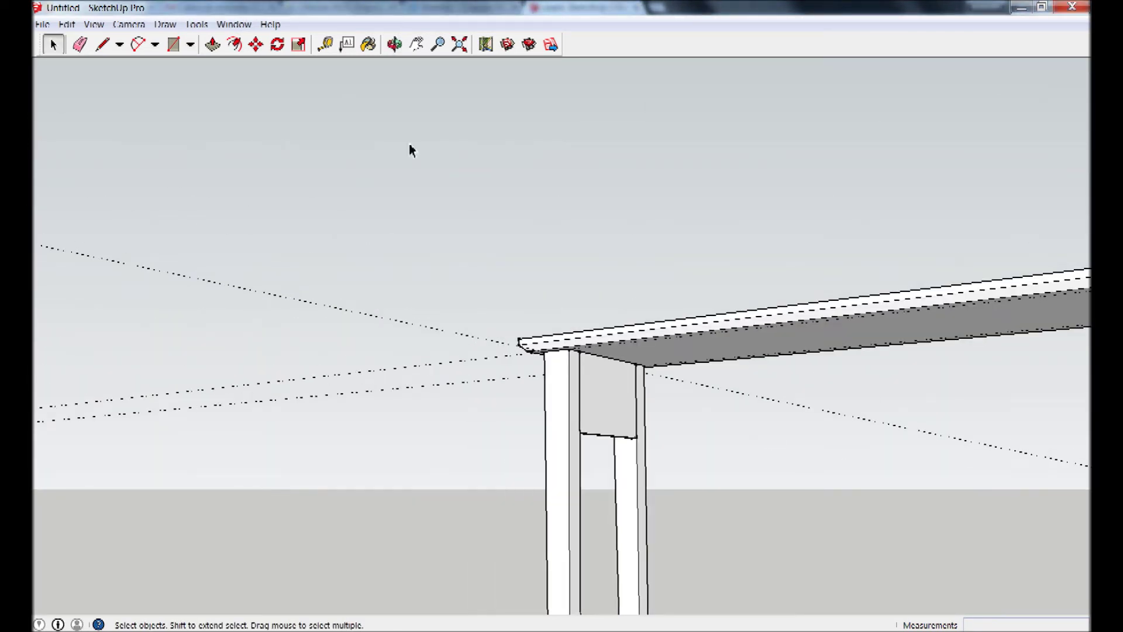
left_click(460, 43)
middle_click_drag(535, 182, 556, 213)
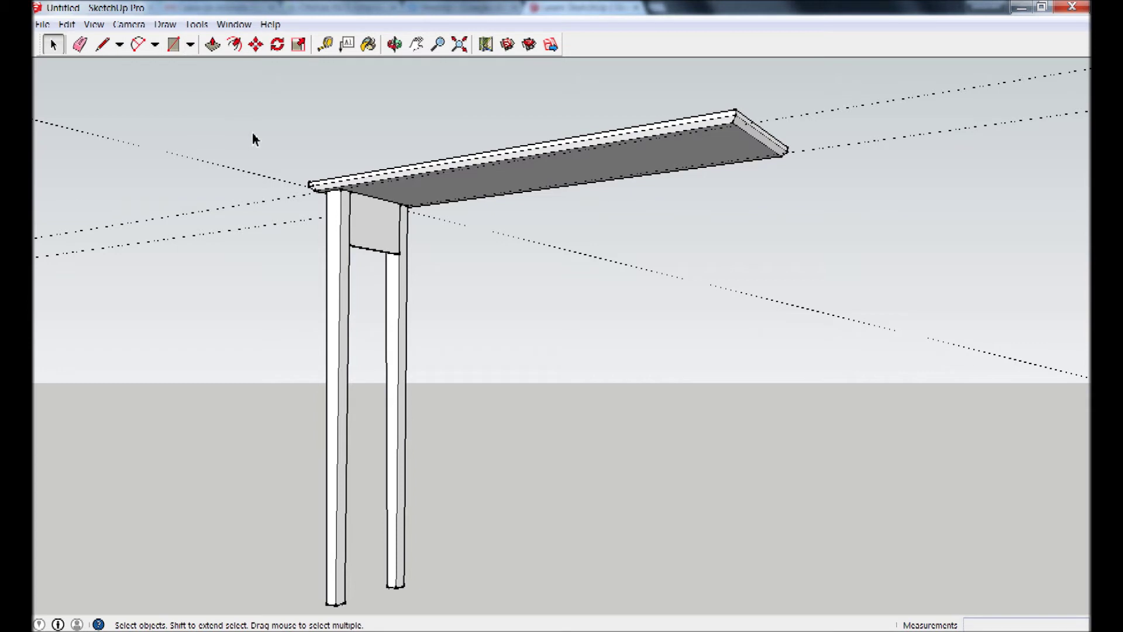
left_click(340, 226)
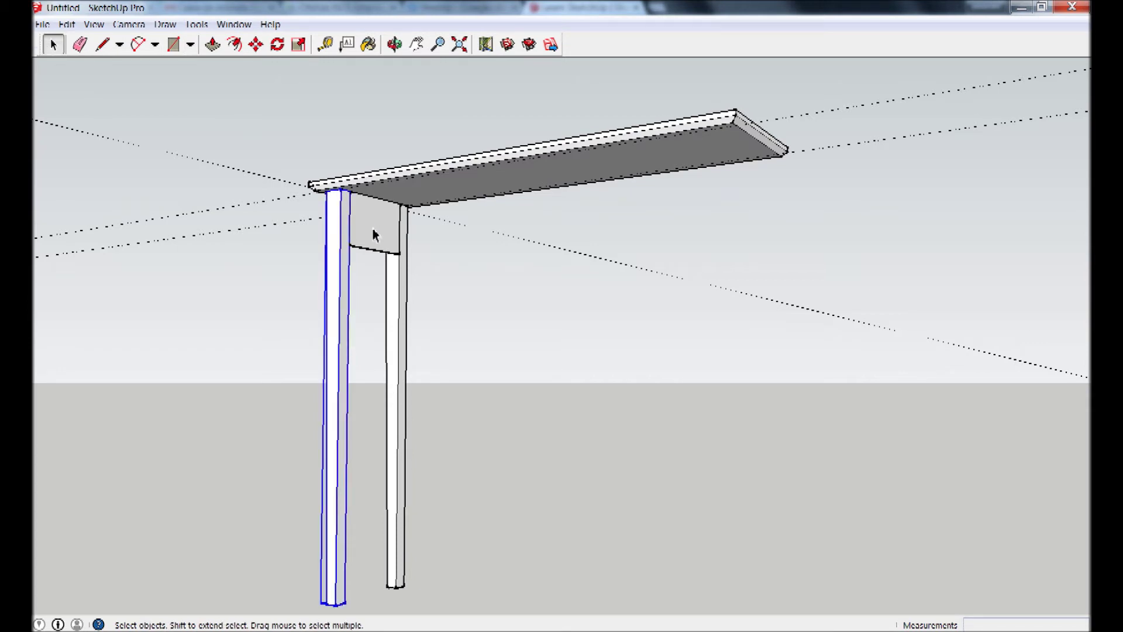
left_click(397, 284, "shift")
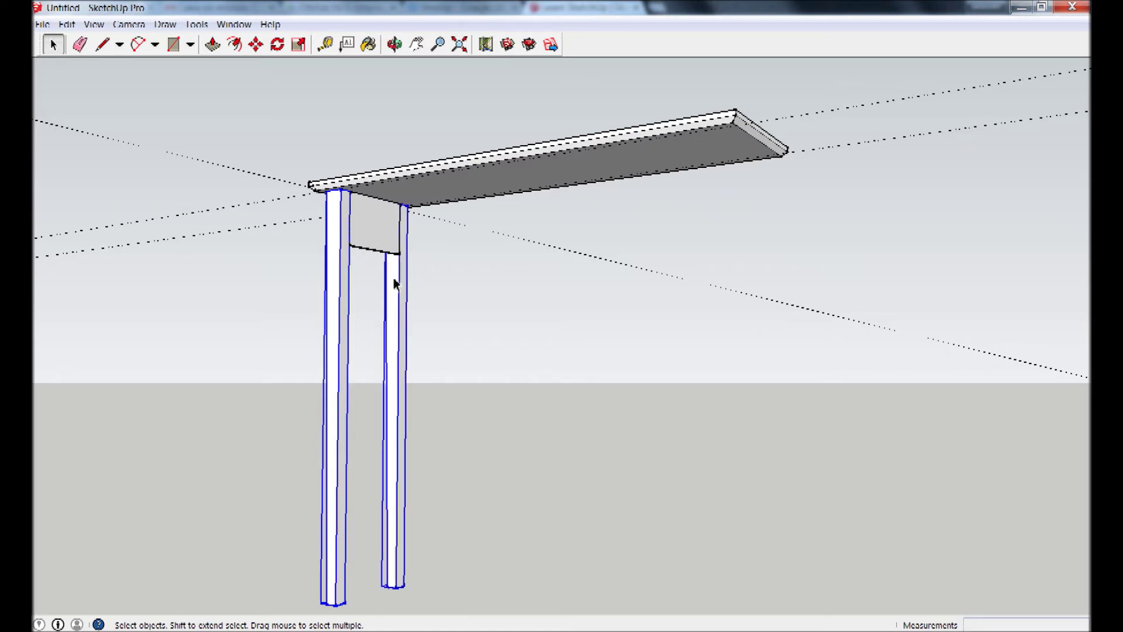
left_click(256, 44)
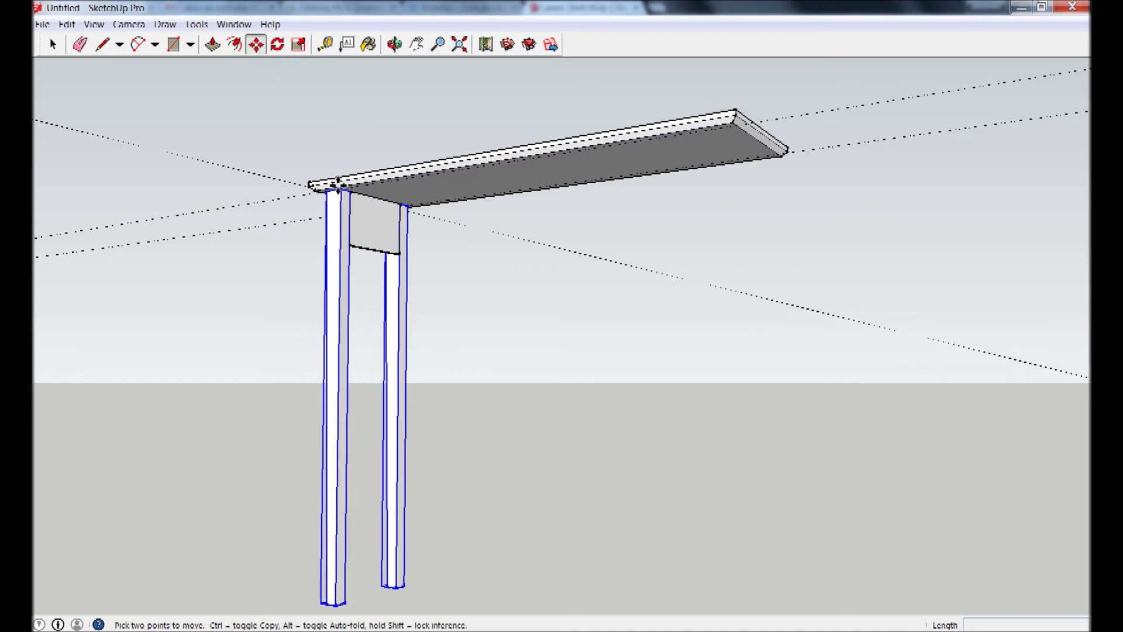
scroll(404, 211, "up", 2)
scroll(403, 213, "up", 3)
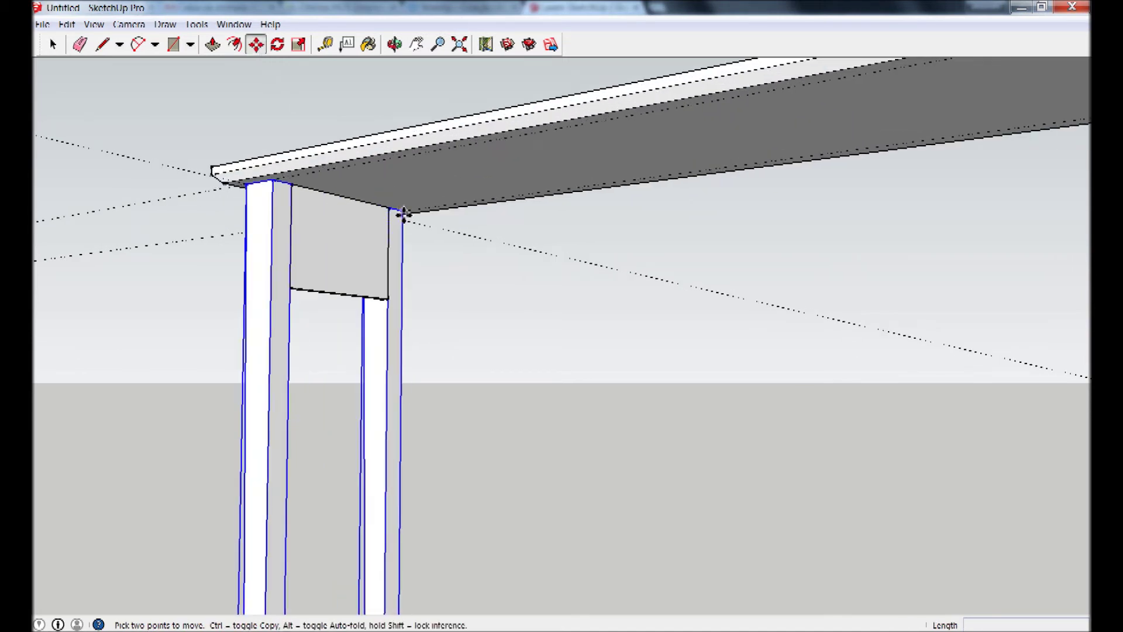
left_click(404, 214)
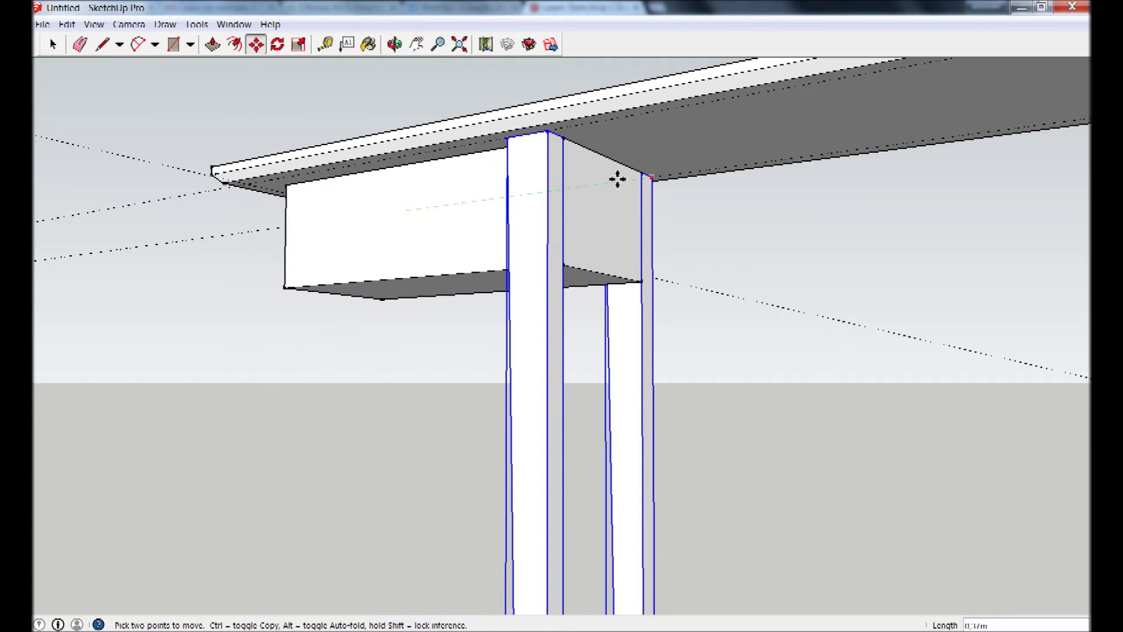
key("Escape")
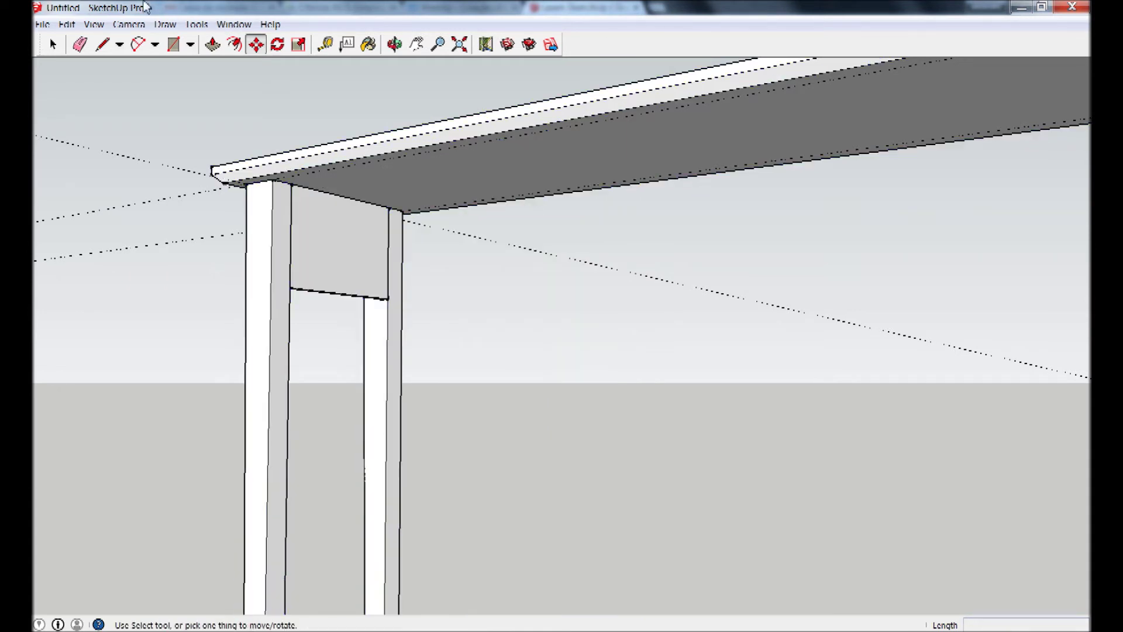
left_click(52, 45)
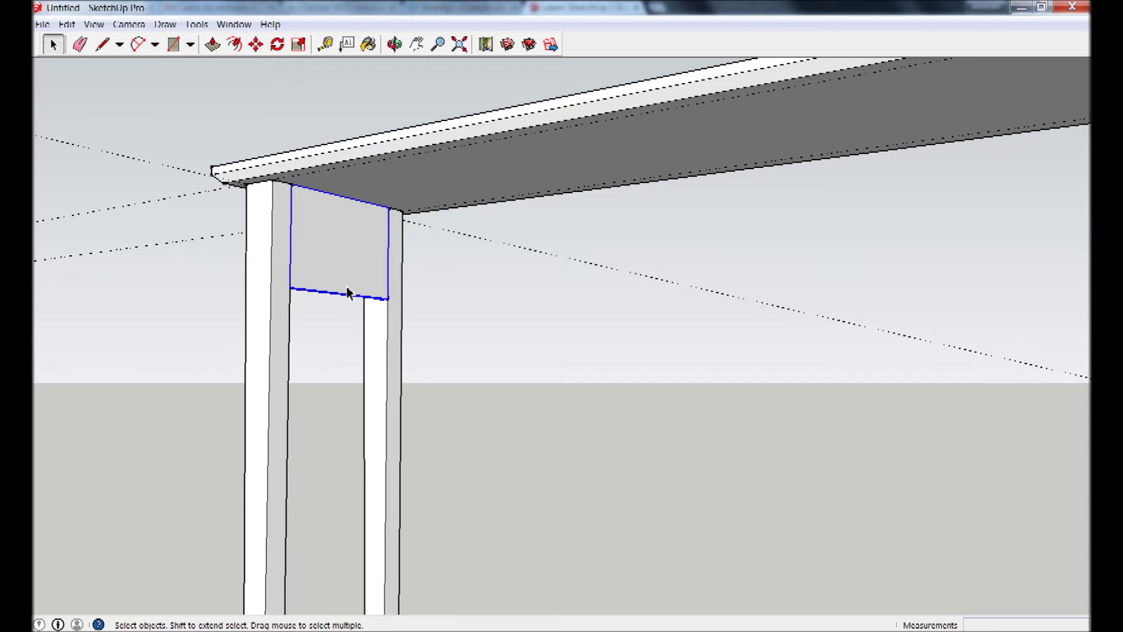
- Recreate the apron as component 'lateral', confirming replacement of the existing definition
right_click(347, 292)
left_click(412, 390)
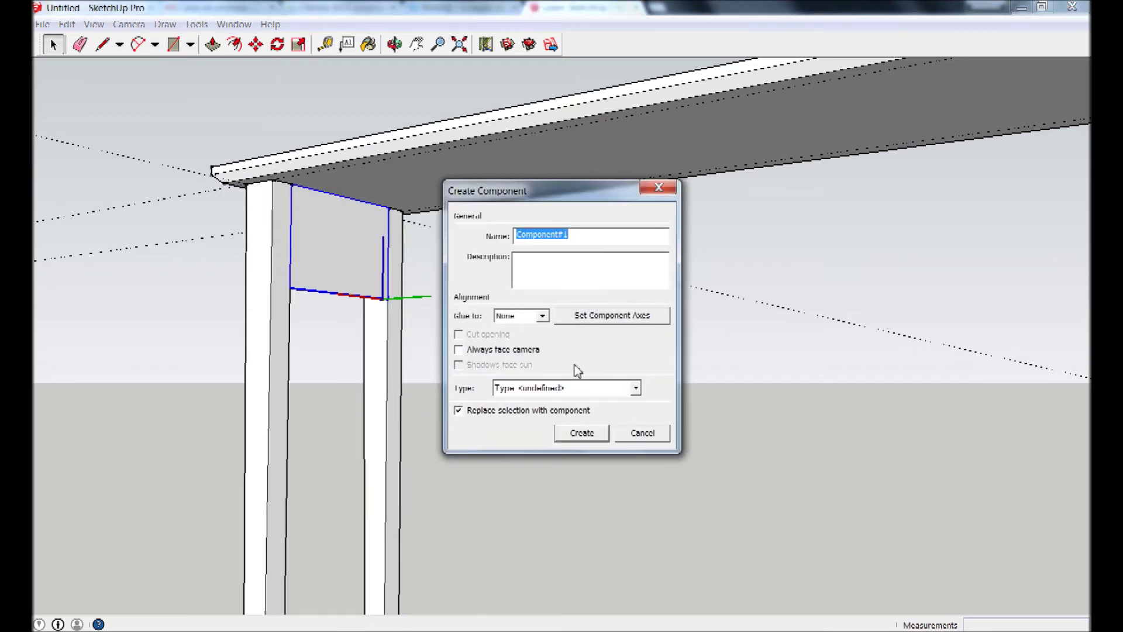
key("BackSpace")
type("lateral")
left_click(582, 433)
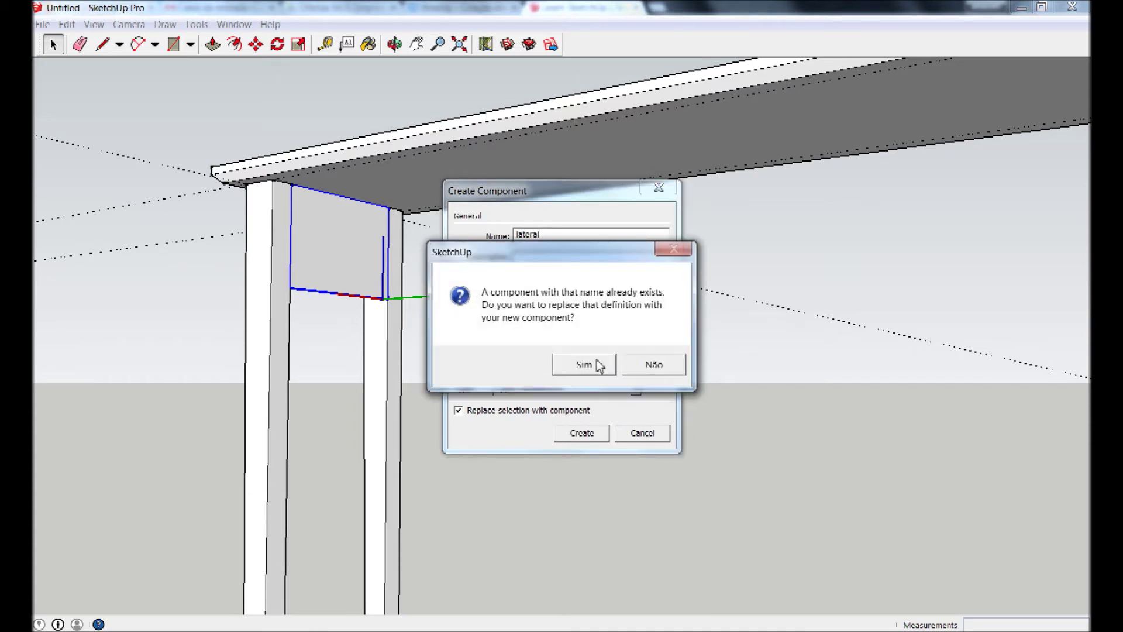
left_click(592, 367)
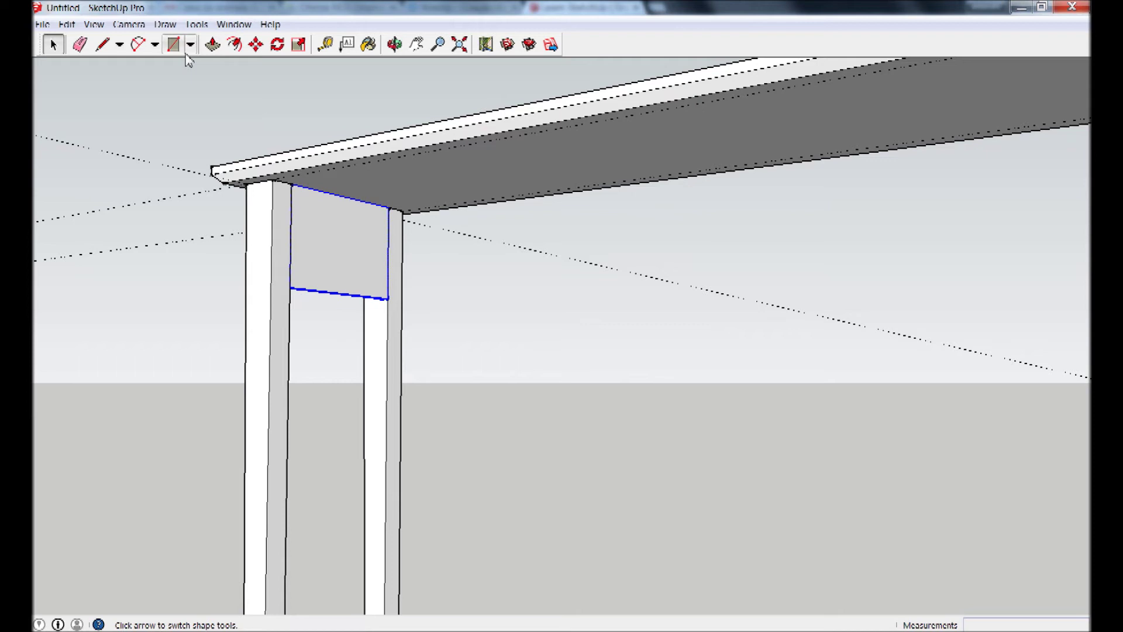
- Select both legs and the side apron between them
left_click(255, 44)
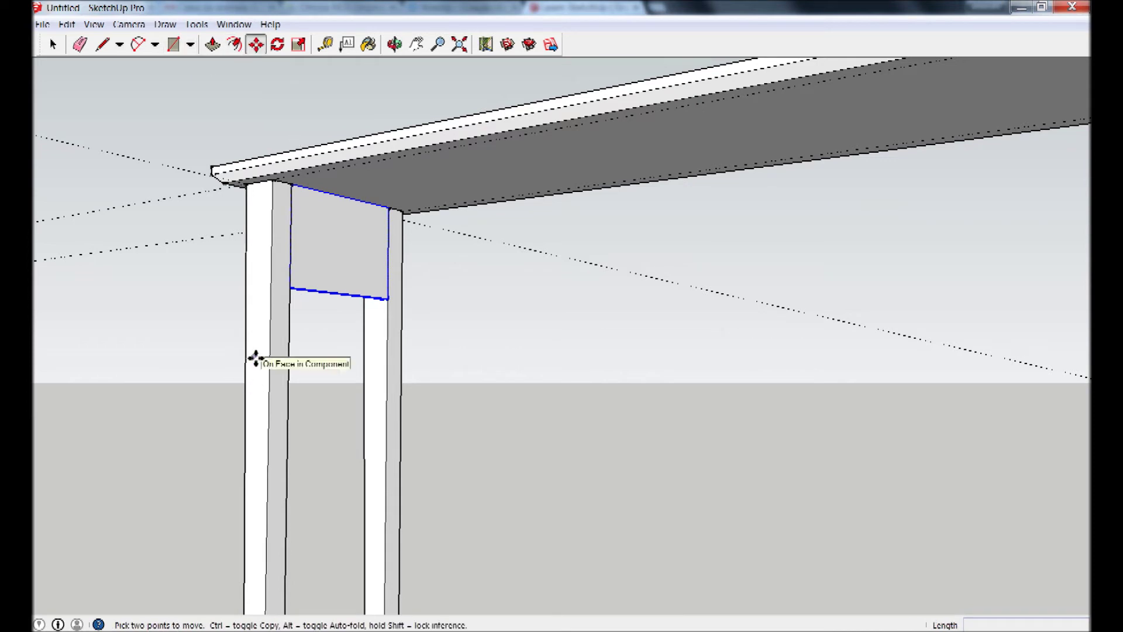
left_click(52, 44)
left_click(276, 297)
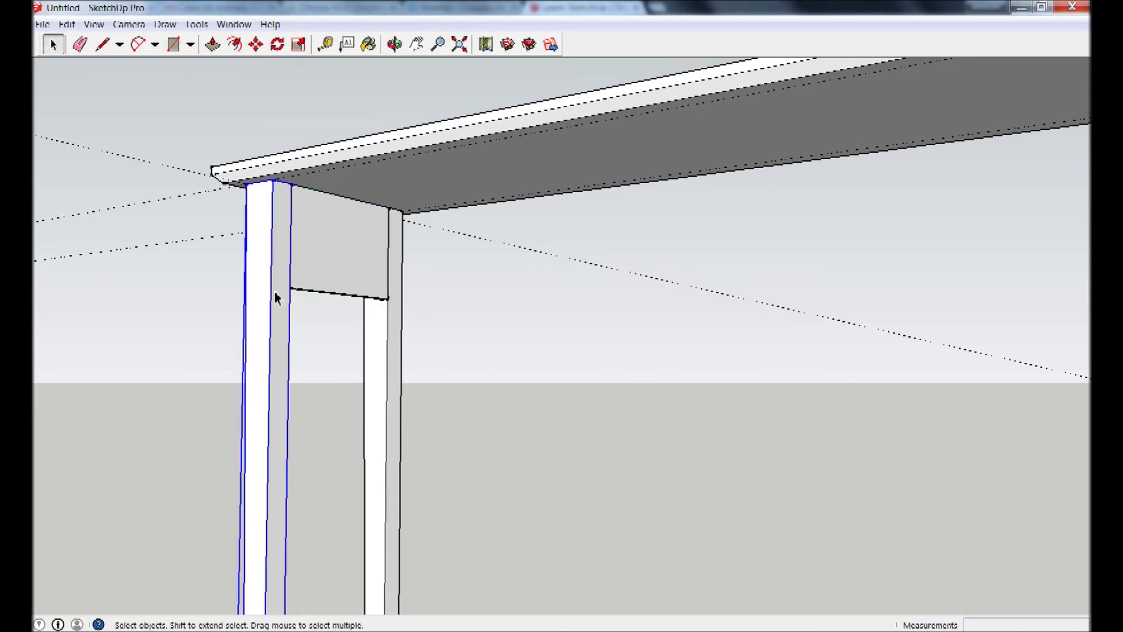
left_click(327, 249, "shift")
left_click(390, 369, "shift")
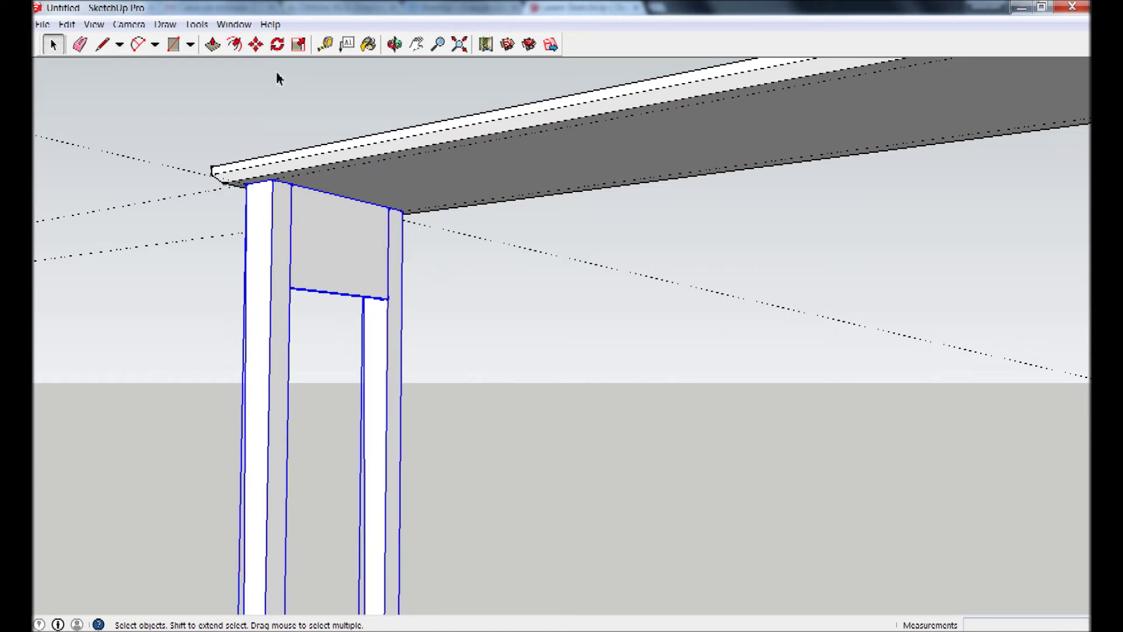
- Copy the leg-and-apron assembly to the tabletop's far end and fit the table in view
left_click(259, 47)
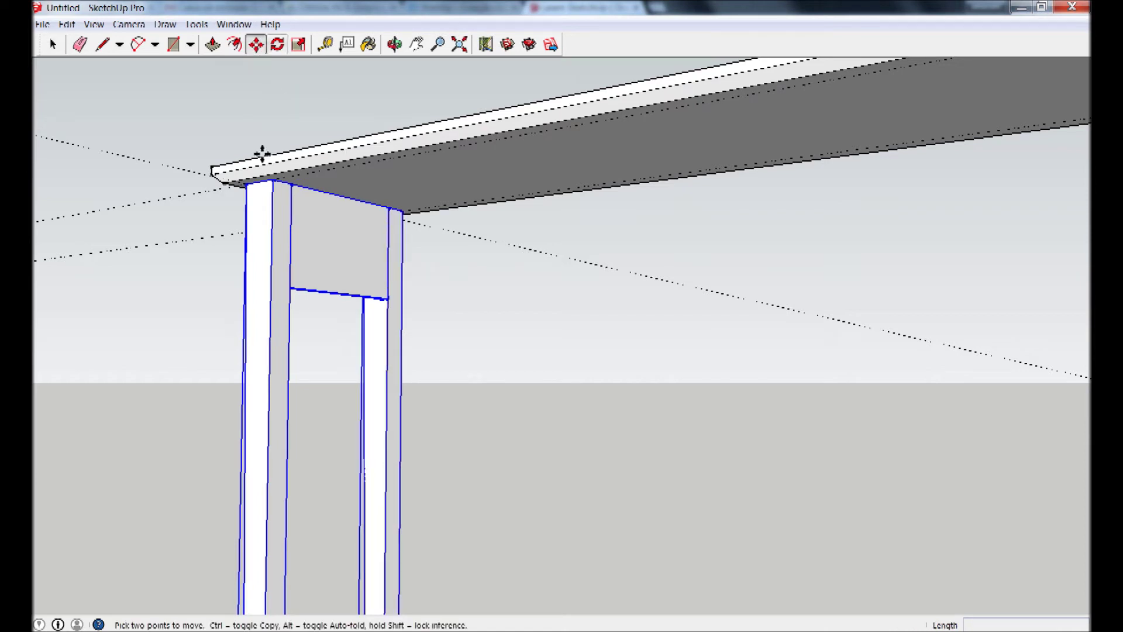
left_click(273, 185)
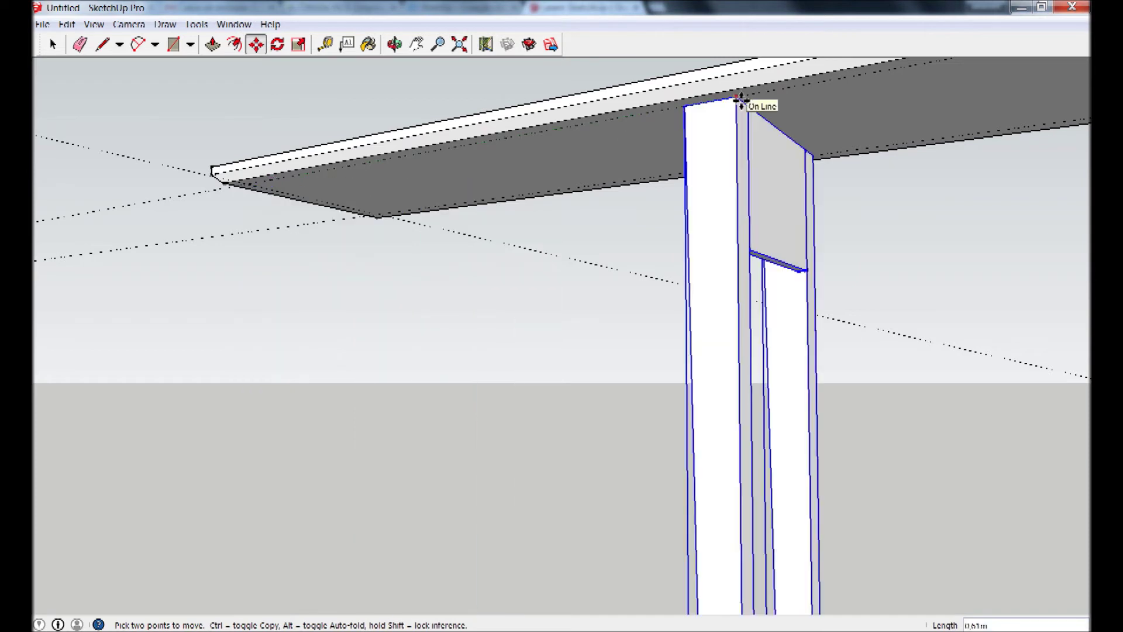
key("ctrl")
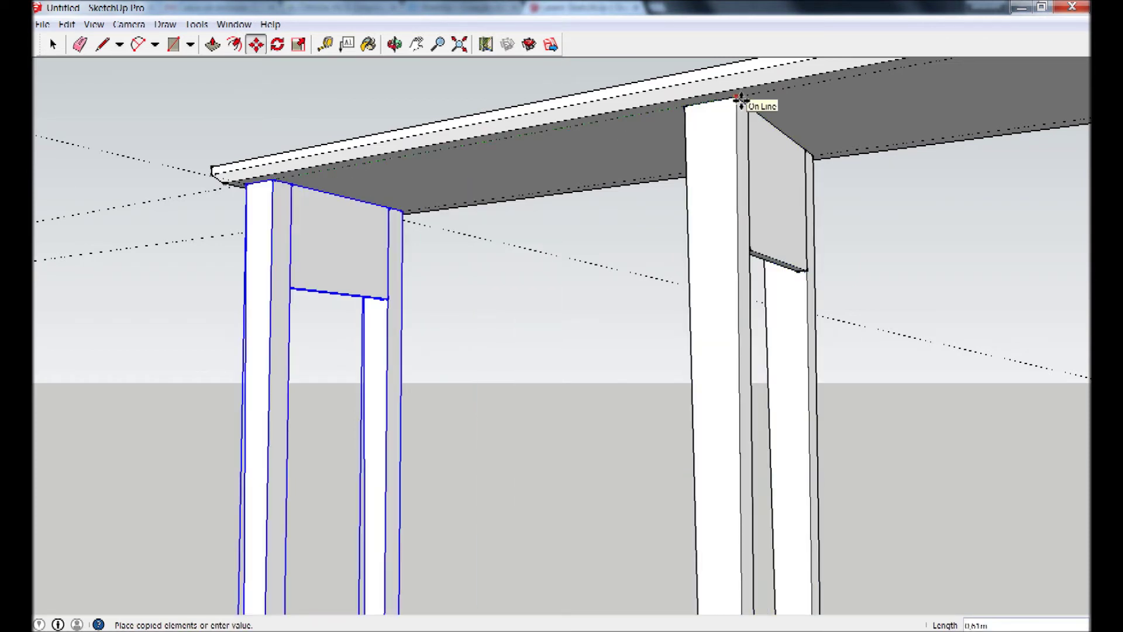
left_click(741, 101)
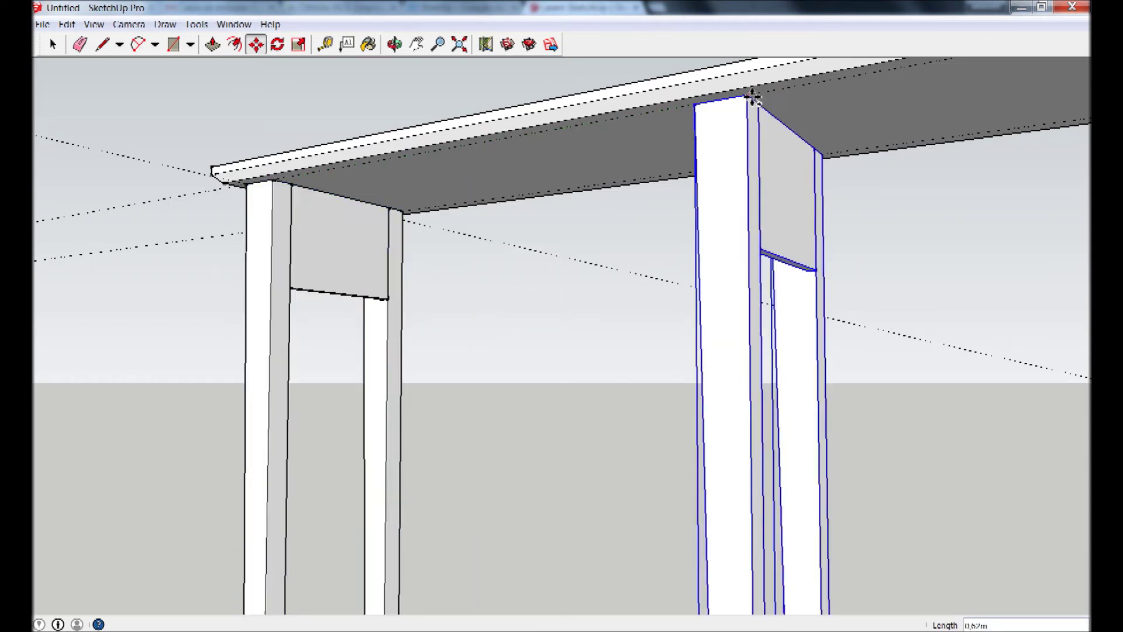
scroll(830, 363, "down", 2)
scroll(867, 526, "down", 2)
scroll(870, 567, "down", 2)
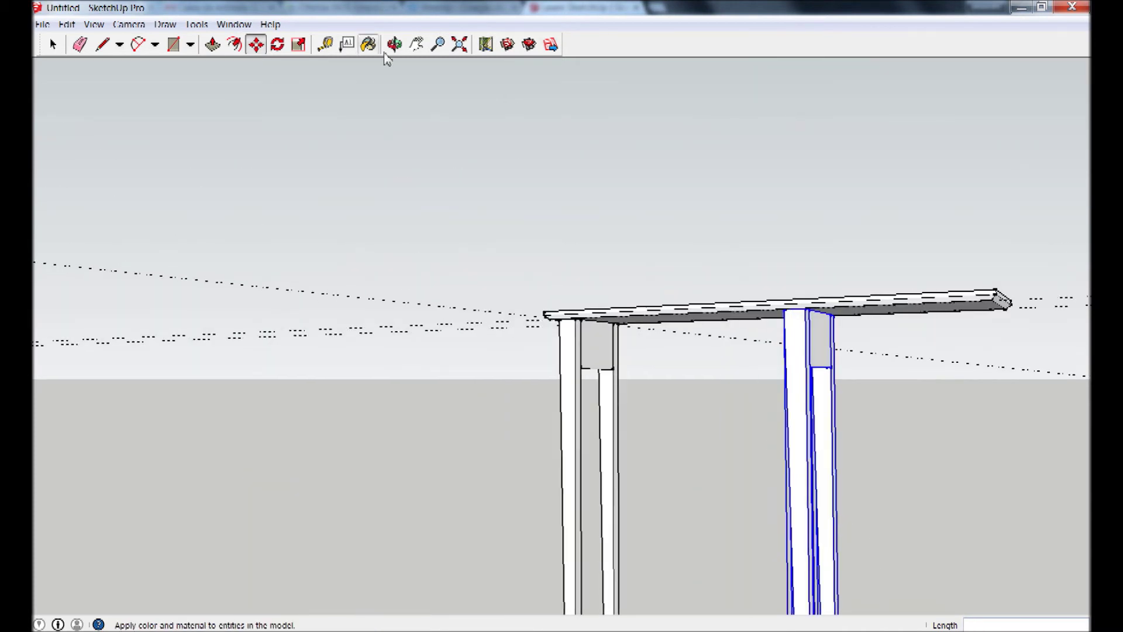
left_click(459, 45)
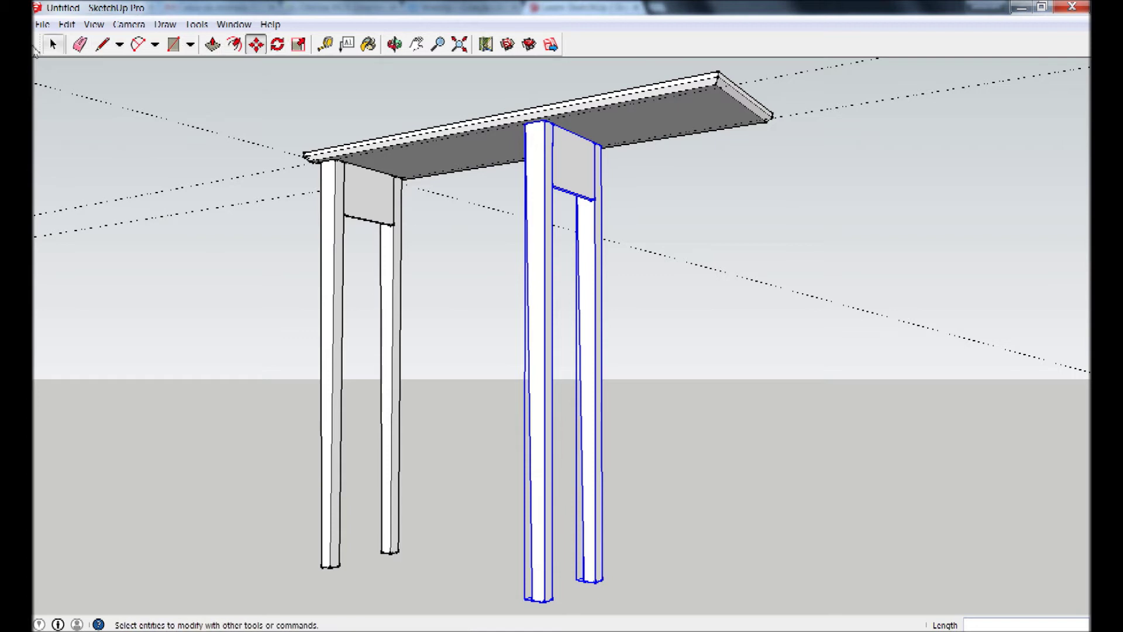
- Try scaling the copied assembly, cancelling both stretches
left_click(297, 45)
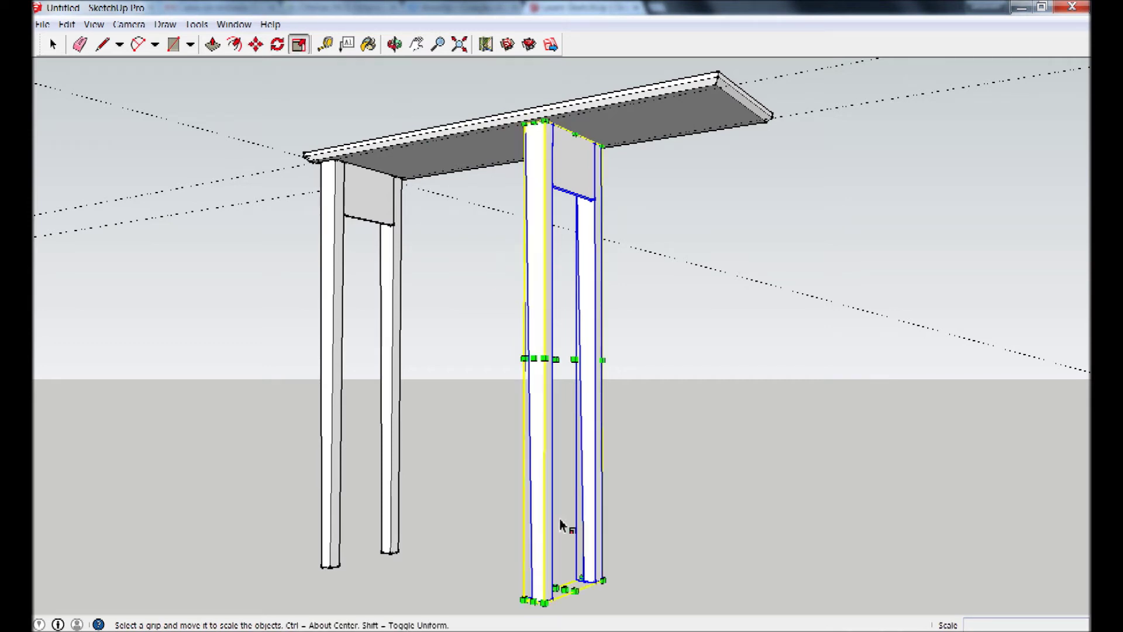
mouse_move(575, 592)
left_mouse_down()
mouse_move(800, 616)
mouse_move(742, 608)
left_mouse_up()
key("Escape")
mouse_move(594, 604)
left_mouse_down()
mouse_move(640, 515)
mouse_move(609, 271)
mouse_move(614, 414)
left_mouse_up()
key("Escape")
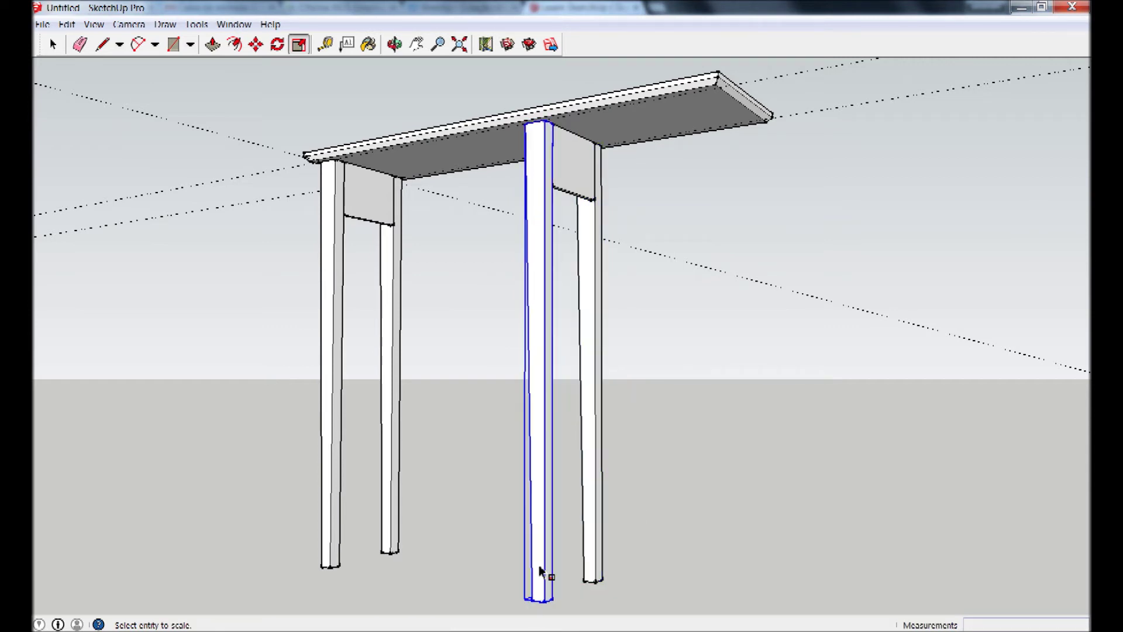
- Select the middle and right legs, try resizing them, and undo both resizes
left_click(52, 44)
left_click(541, 167)
left_click(588, 255, "shift")
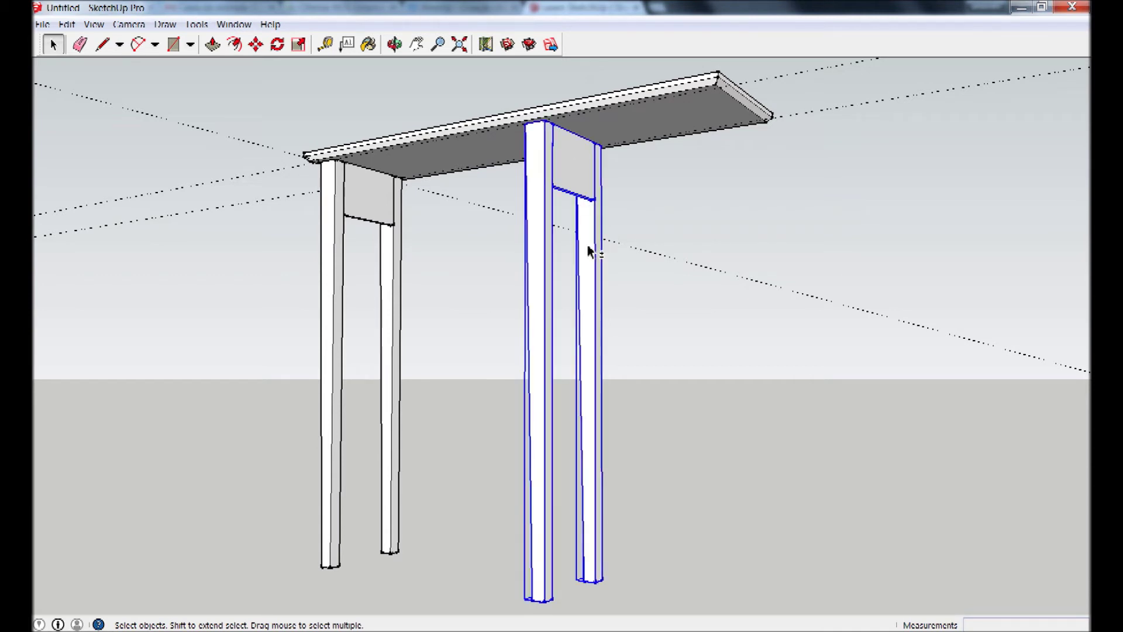
left_click(299, 43)
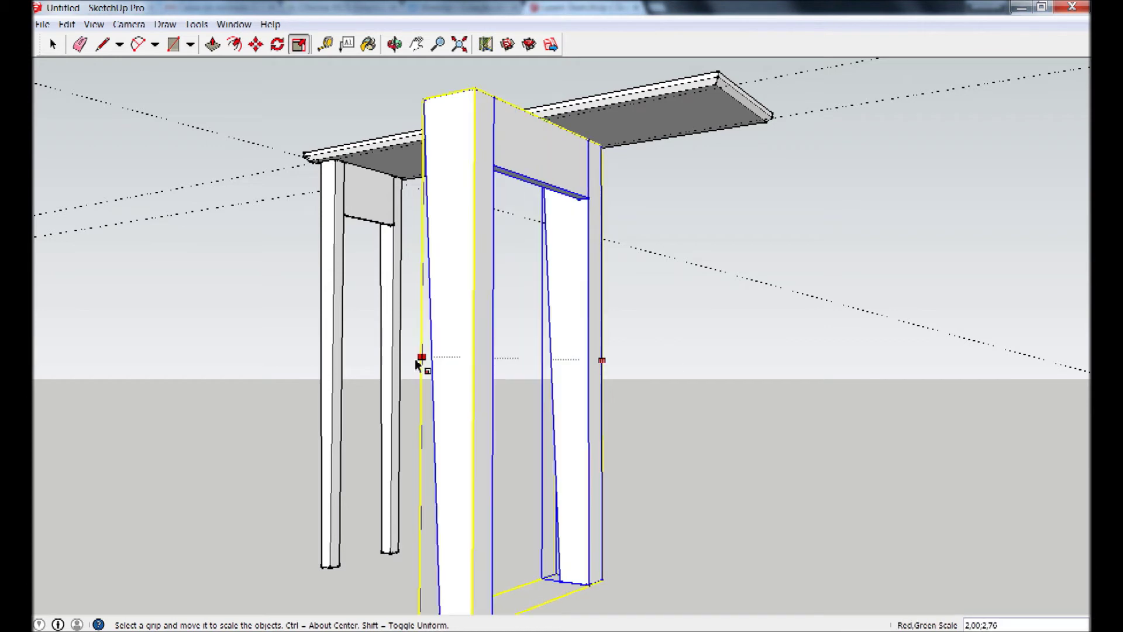
left_click_drag(523, 360, 387, 363)
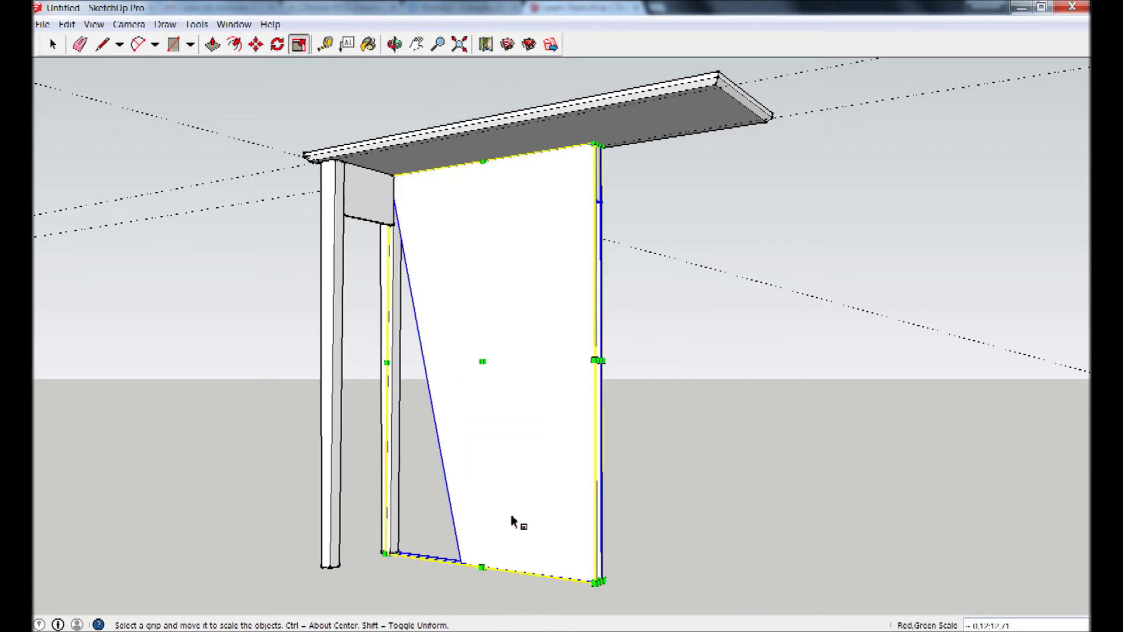
left_click_drag(607, 586, 792, 526)
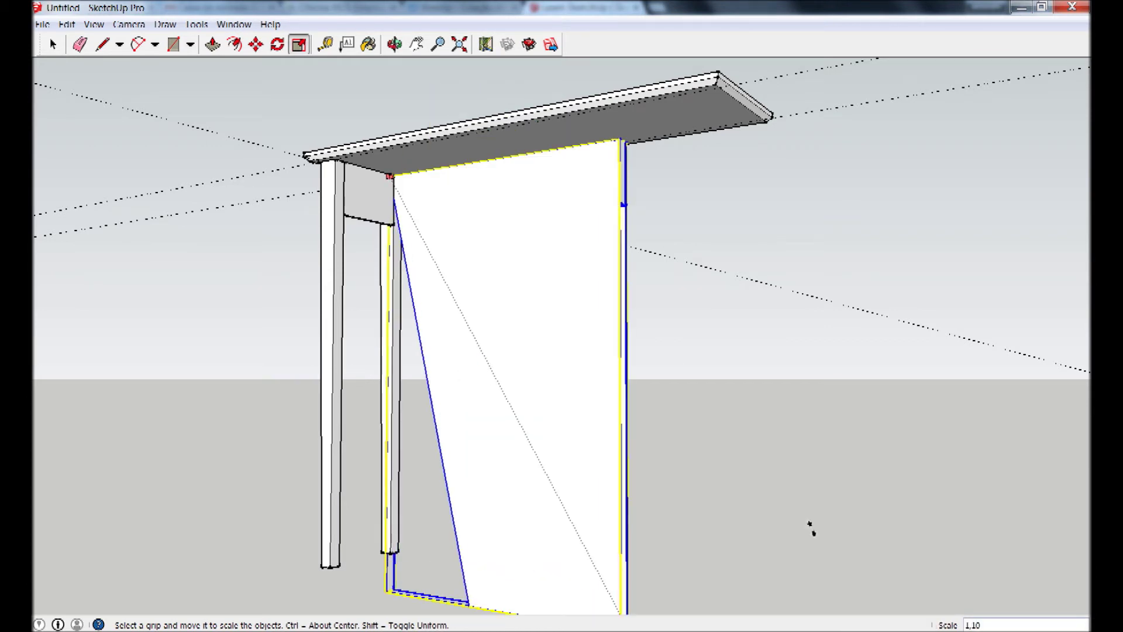
left_click(66, 24)
left_click(88, 40)
left_click(66, 24)
left_click(88, 39)
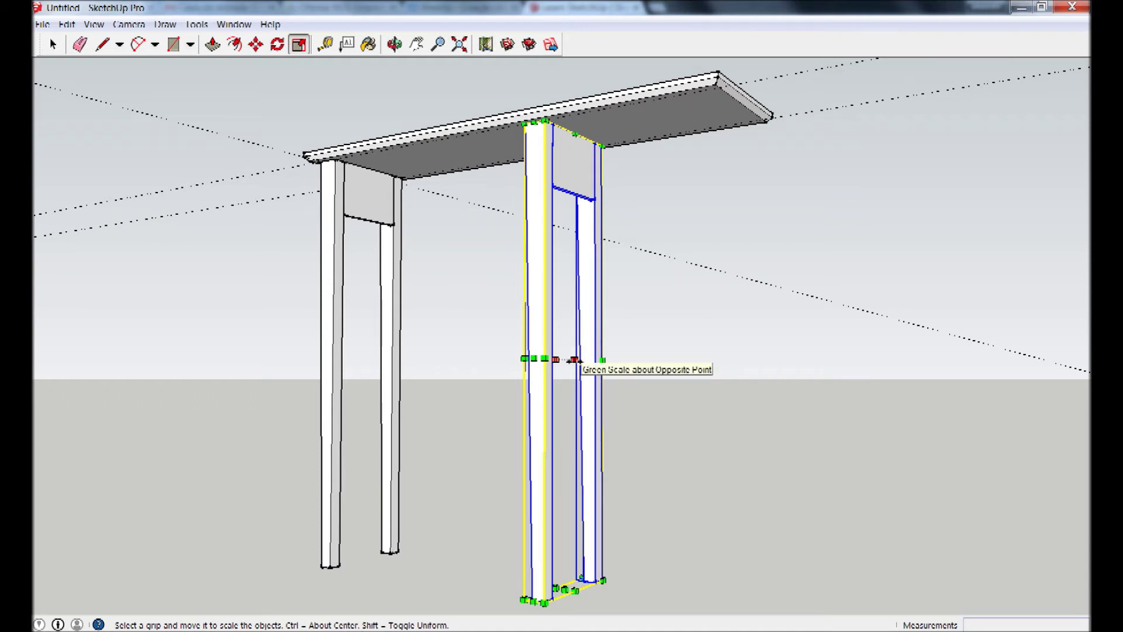
- Mirror the copied assembly across its width with a −1 scale
mouse_move(571, 361)
left_mouse_down()
mouse_move(978, 351)
mouse_move(962, 354)
left_mouse_up()
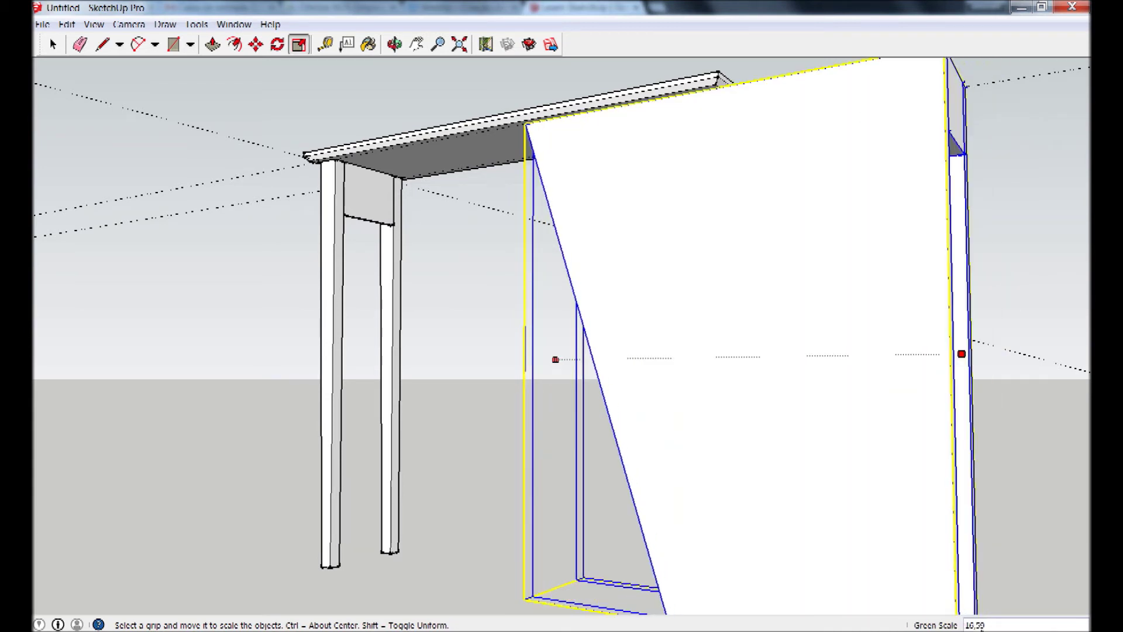
mouse_move(982, 625)
left_mouse_down()
mouse_move(868, 559)
mouse_move(702, 492)
mouse_move(743, 476)
mouse_move(724, 480)
left_mouse_up()
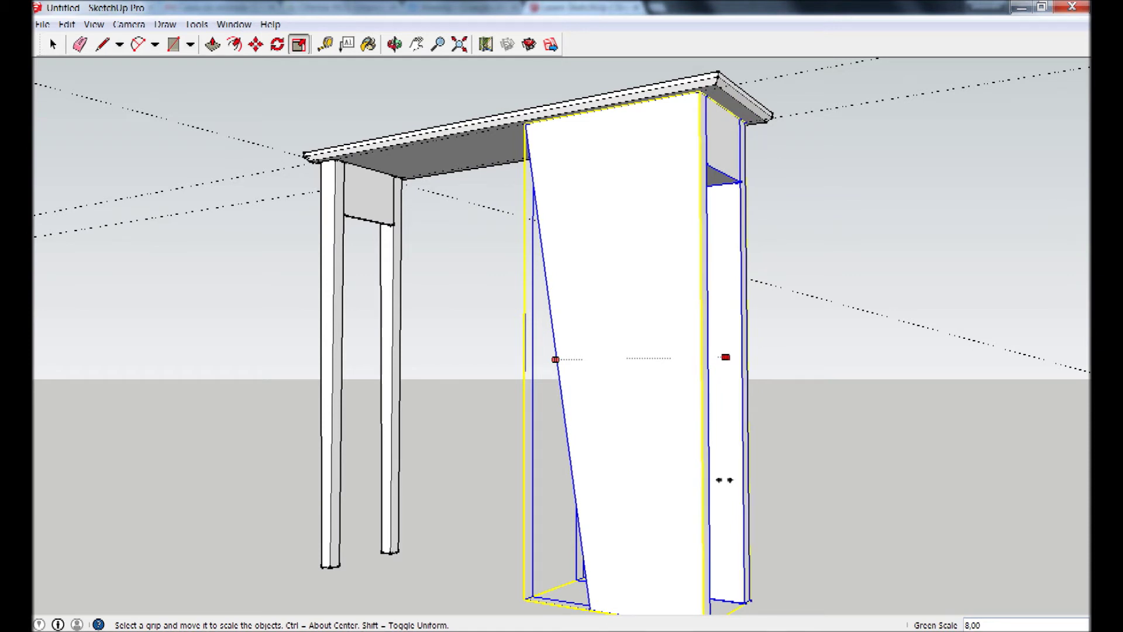
left_click_drag(723, 480, 527, 449)
left_click_drag(502, 446, 536, 436)
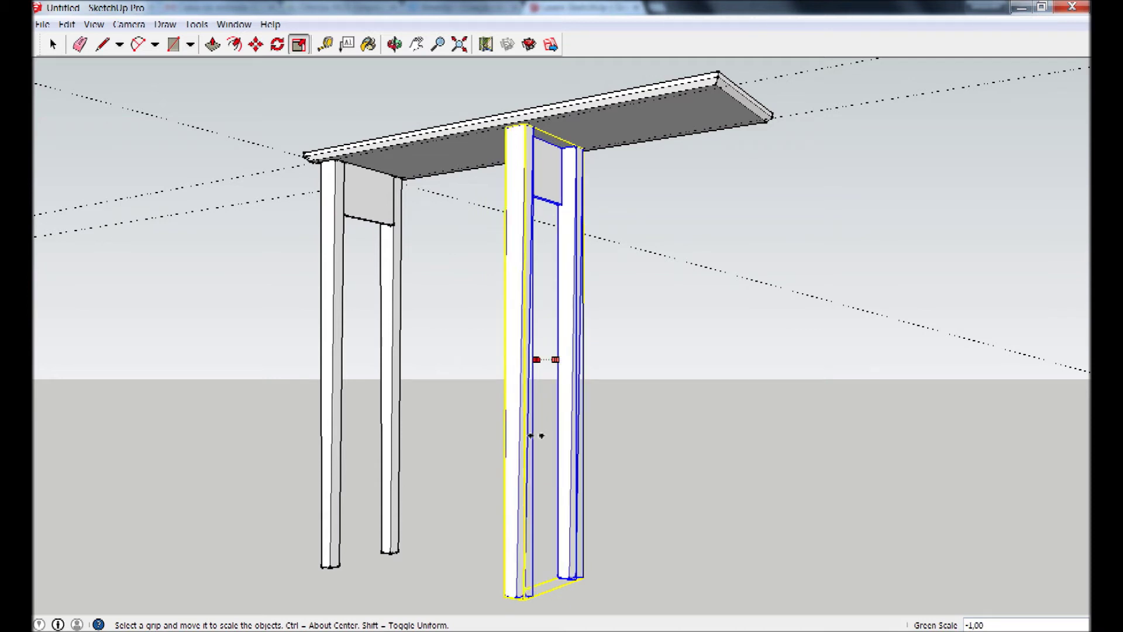
left_click_drag(536, 436, 536, 436)
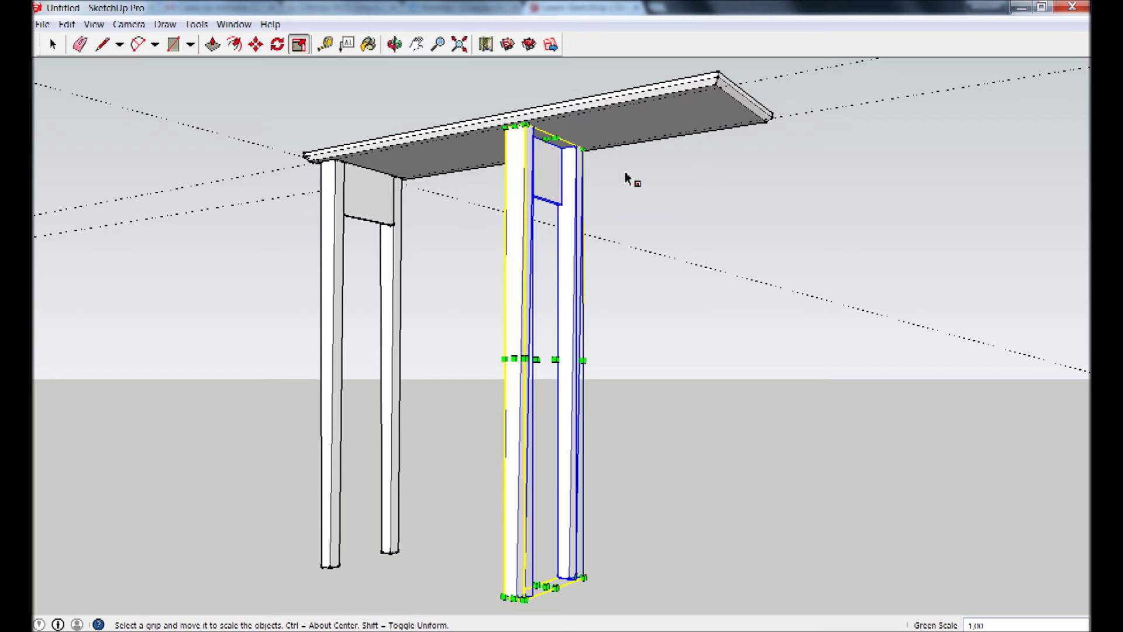
left_click(53, 44)
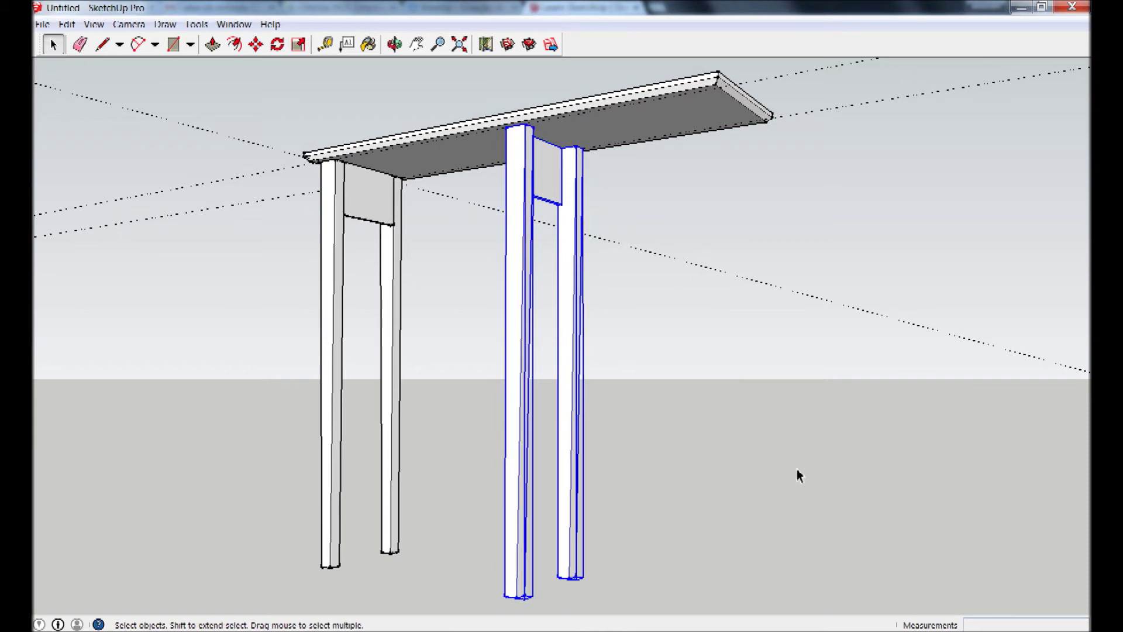
- Add a guide line under the tabletop measured from its edge
left_click(799, 474)
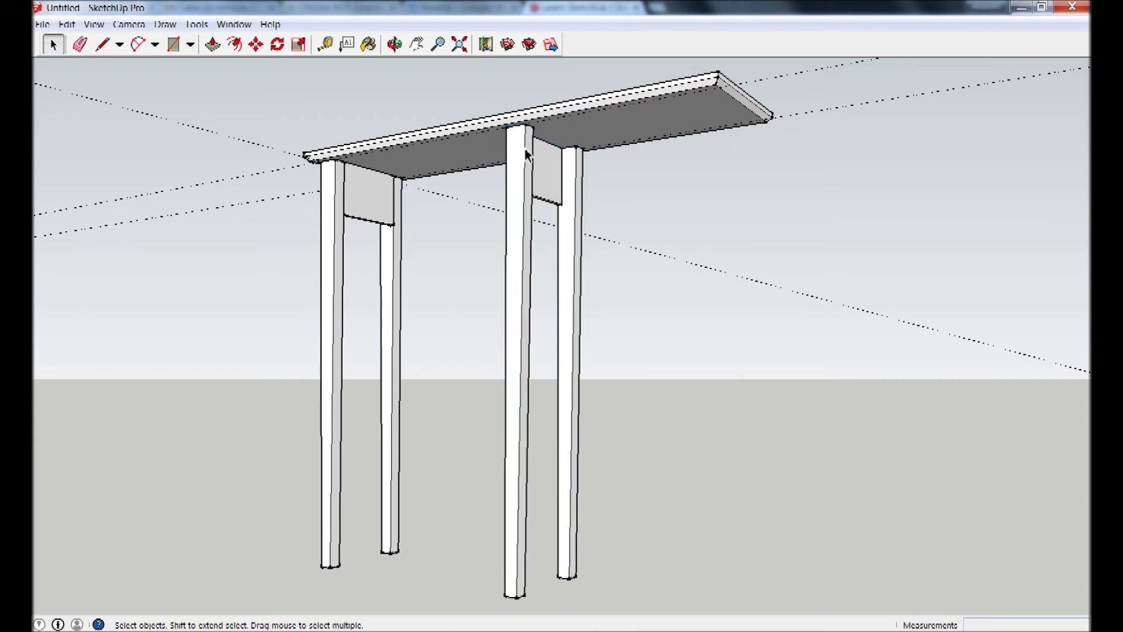
scroll(659, 75, "up", 1)
scroll(673, 101, "up", 1)
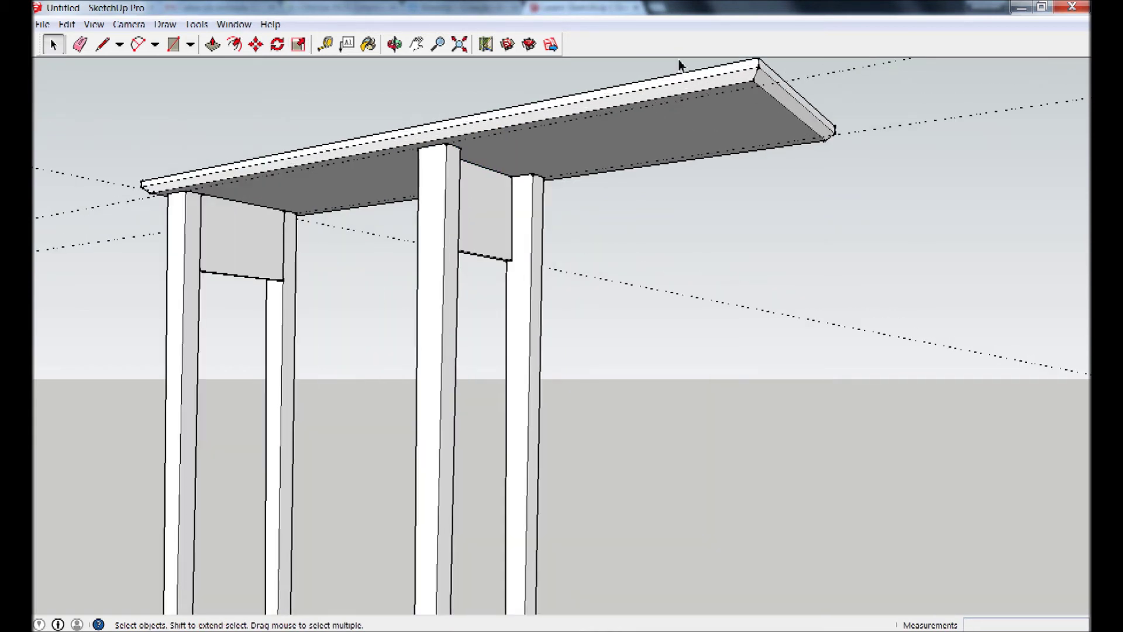
scroll(679, 65, "up", 1)
left_click(326, 44)
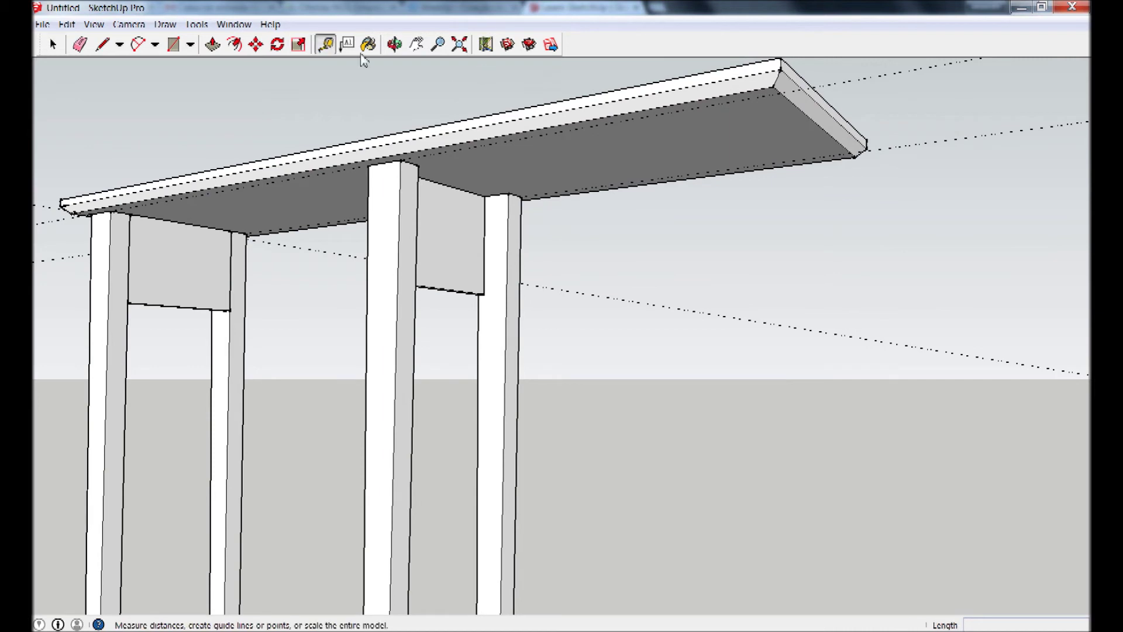
left_click(800, 110)
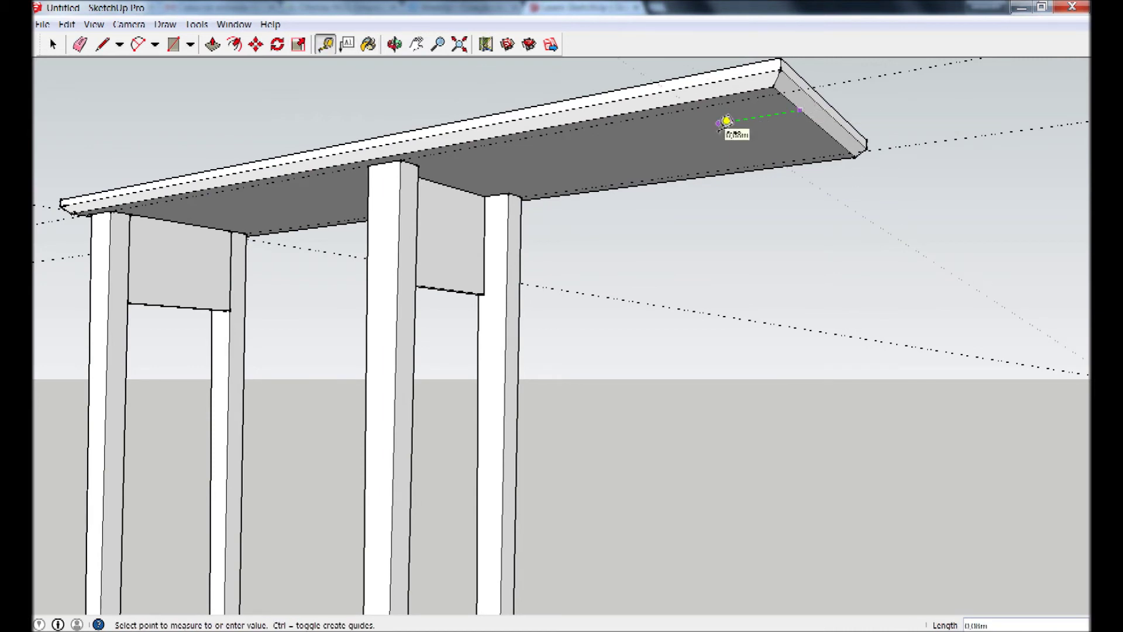
type("2")
left_click(726, 121)
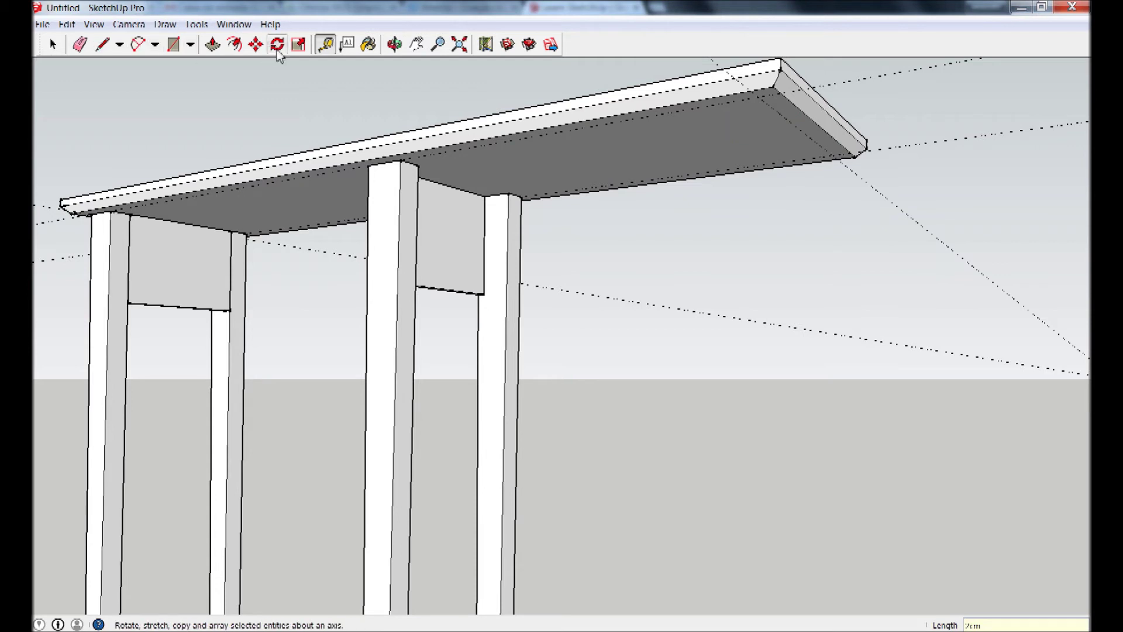
- Move the middle leg, side apron and right leg under the tabletop's right end
left_click(52, 44)
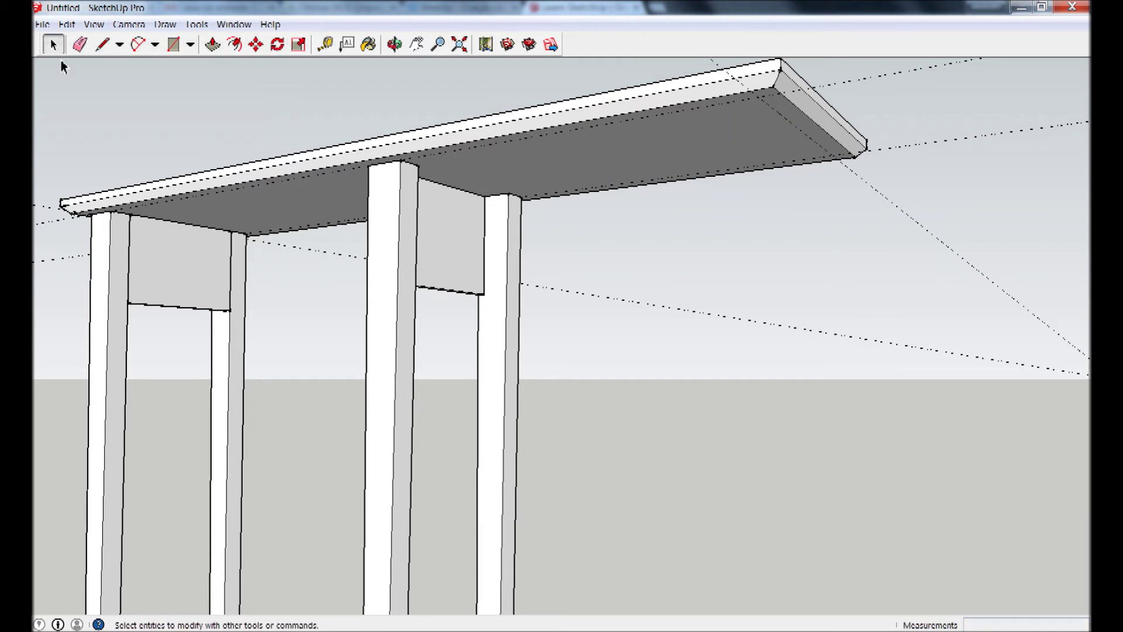
left_click(396, 266)
left_click(465, 258, "shift")
left_click(490, 300, "shift")
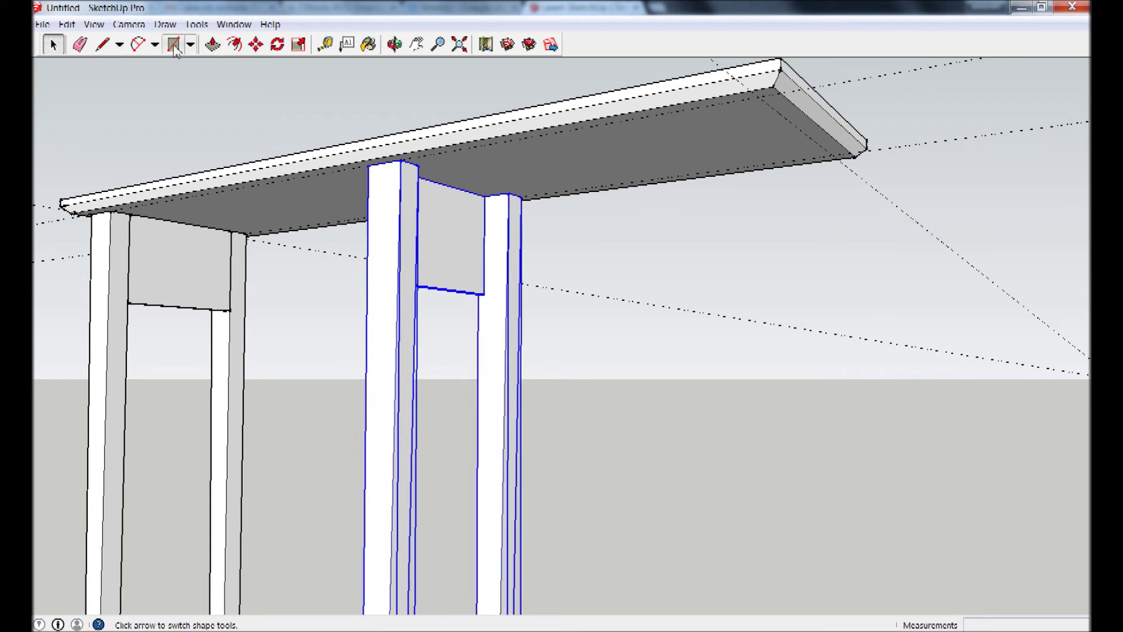
left_click(256, 43)
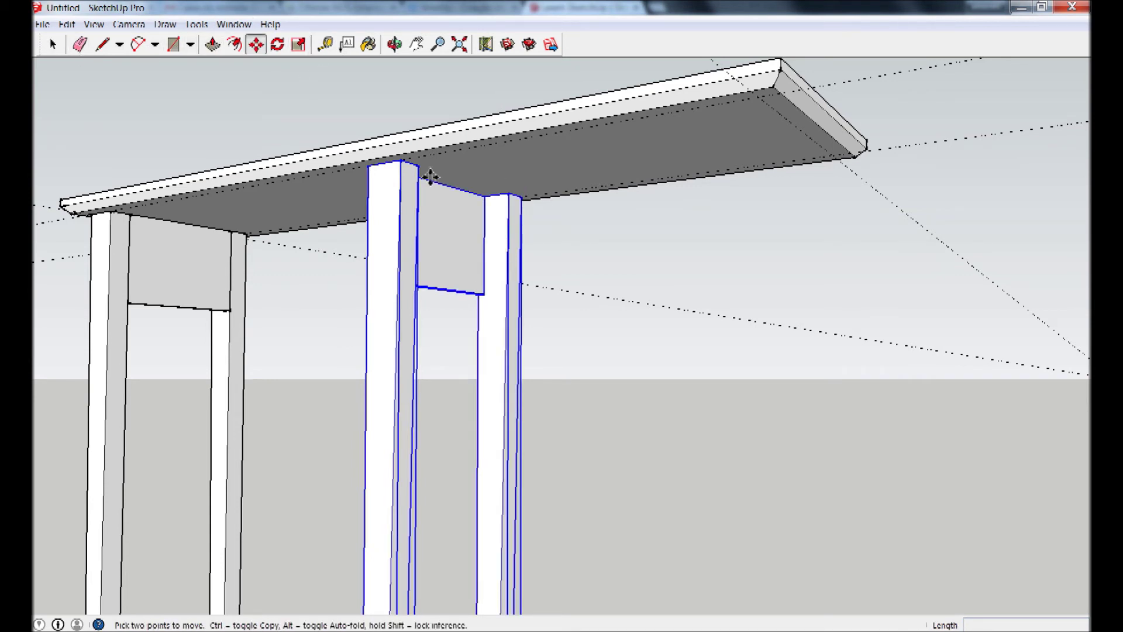
left_click(403, 159)
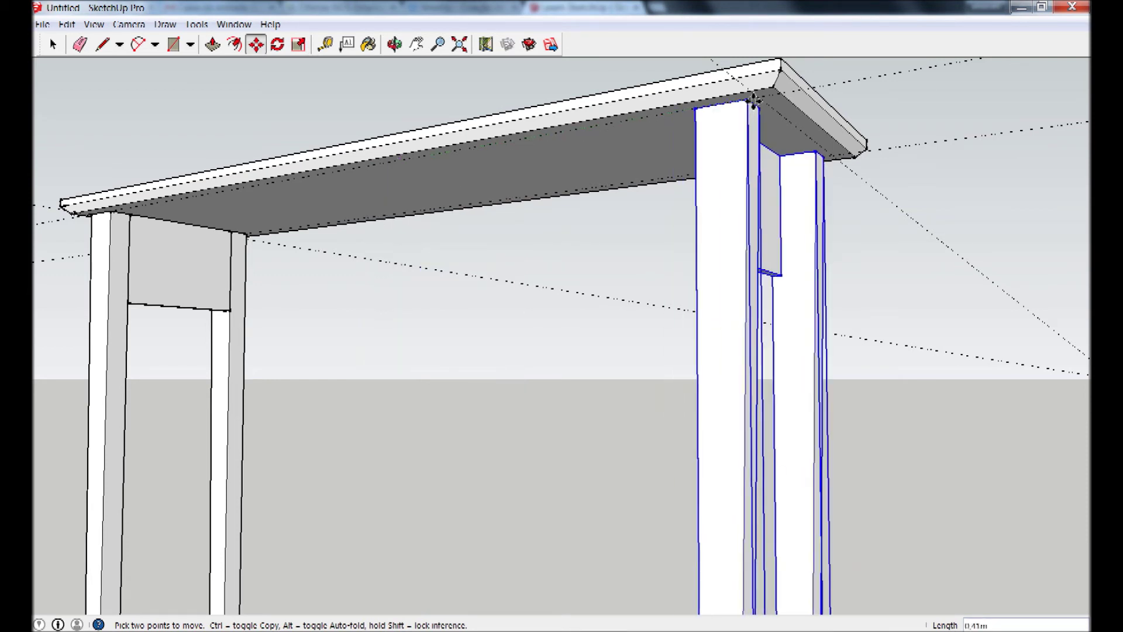
left_click(759, 100)
- Orbit to a level view facing the front of the table
middle_click_drag(534, 296, 978, 468)
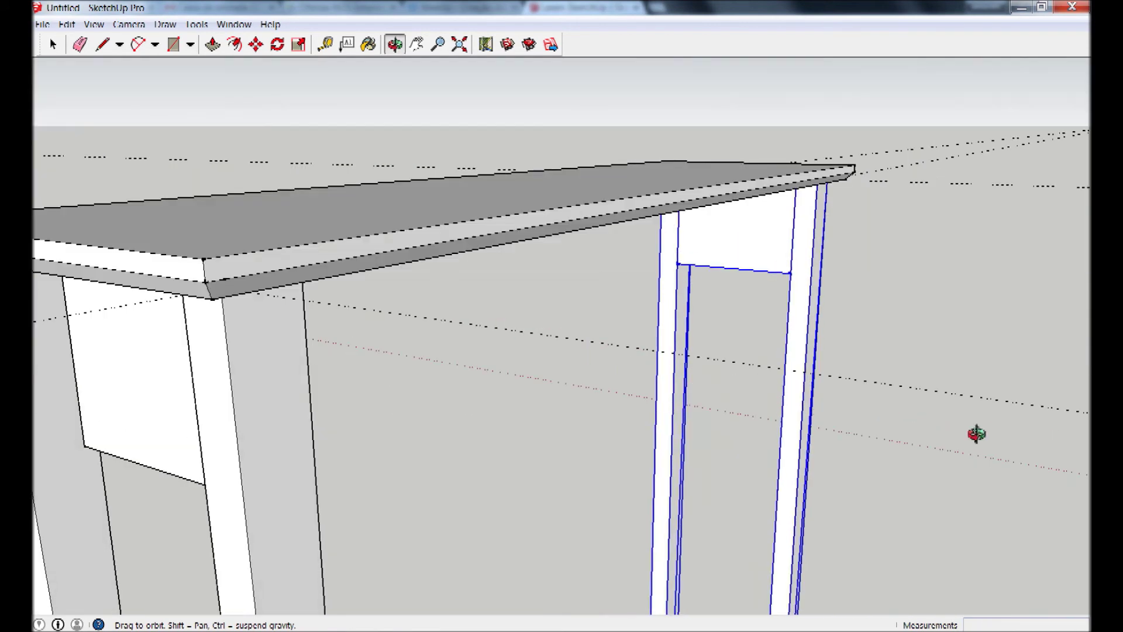
middle_click_drag(978, 468, 609, 303)
scroll(605, 311, "down", 3)
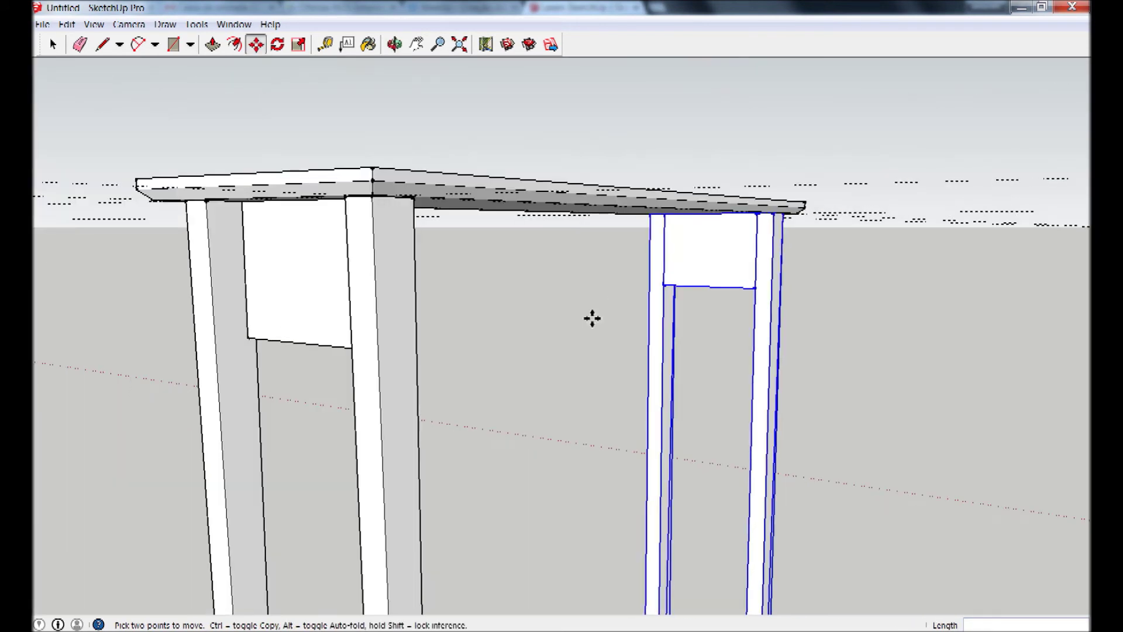
mouse_move(637, 243)
middle_mouse_down()
mouse_move(711, 290)
mouse_move(446, 311)
mouse_move(572, 301)
middle_mouse_up()
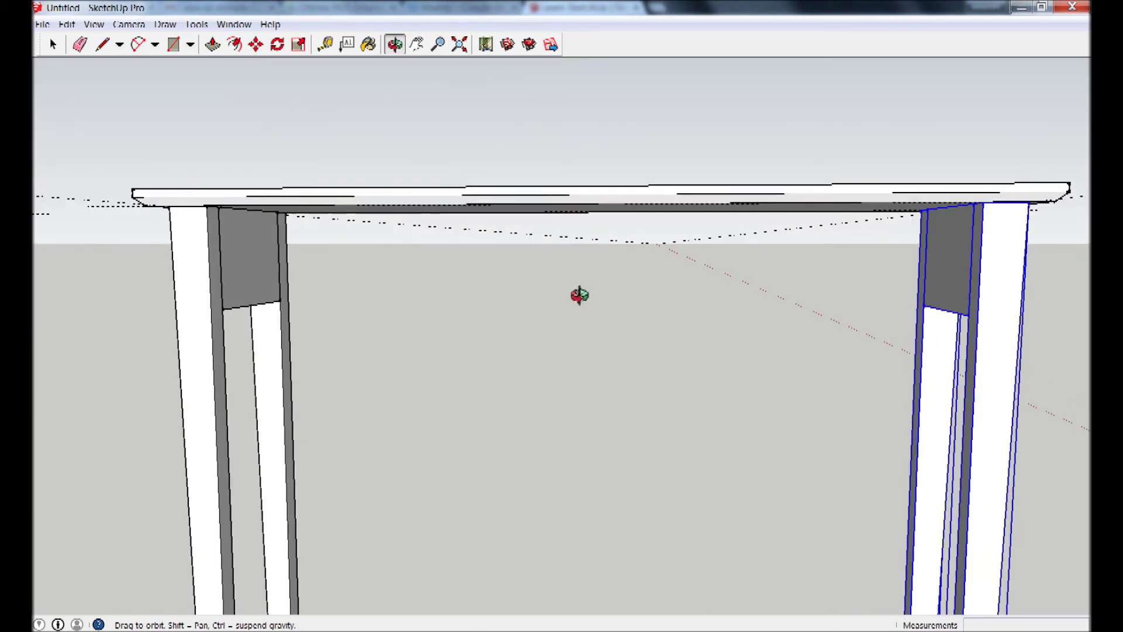
middle_click_drag(574, 301, 579, 290)
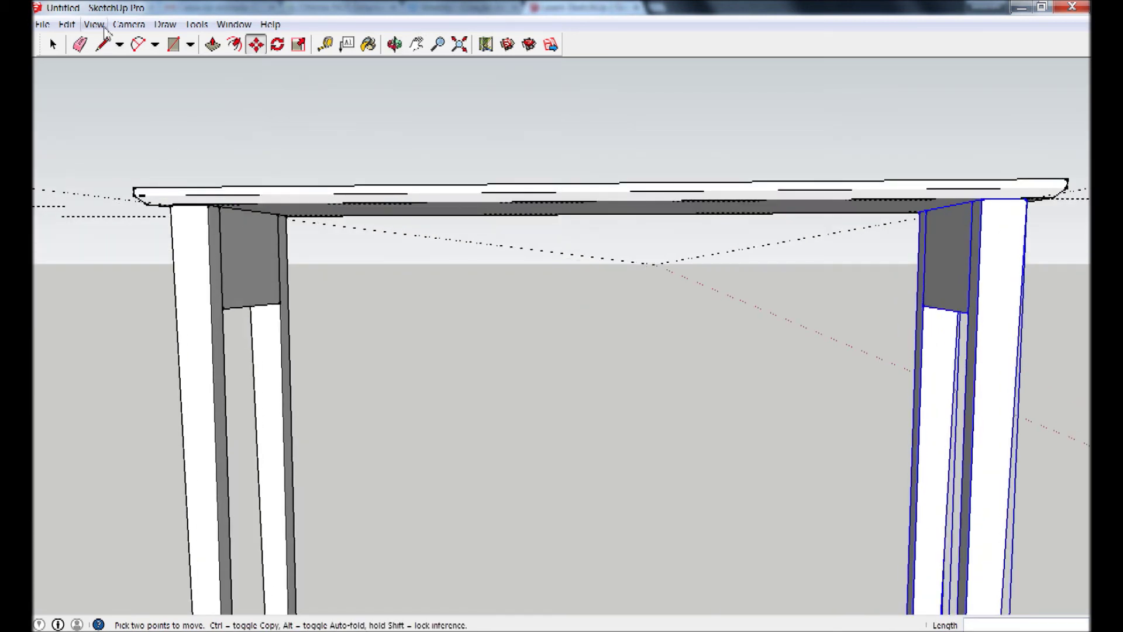
left_click(174, 44)
- Draw the apron rectangle between the front legs under the top and extrude it 1 cm thick
left_click(219, 206)
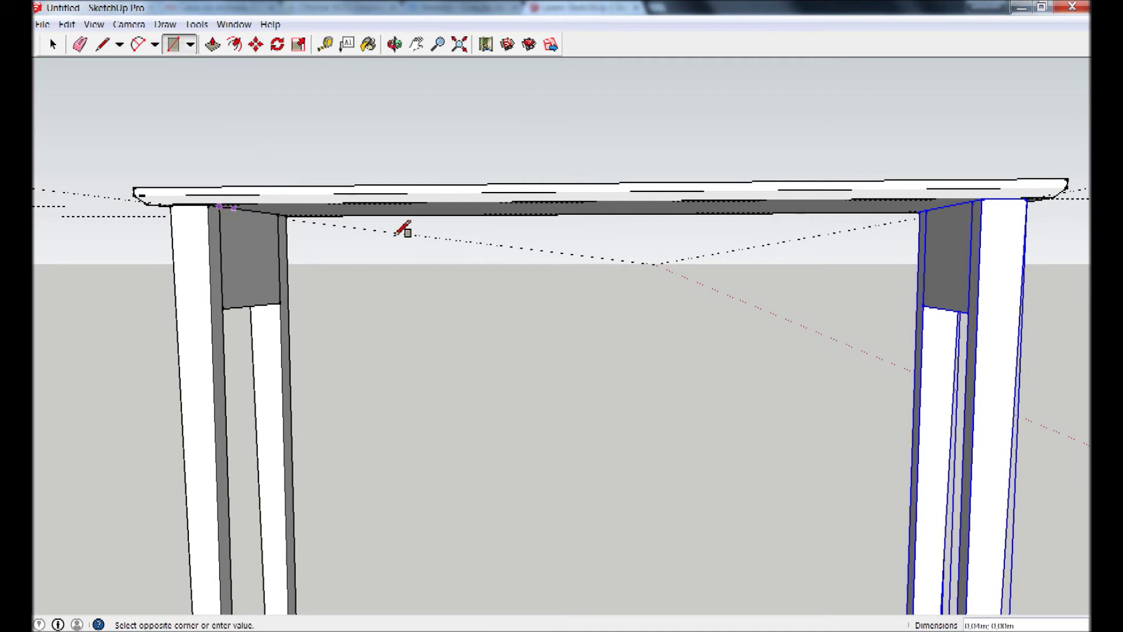
left_click(969, 313)
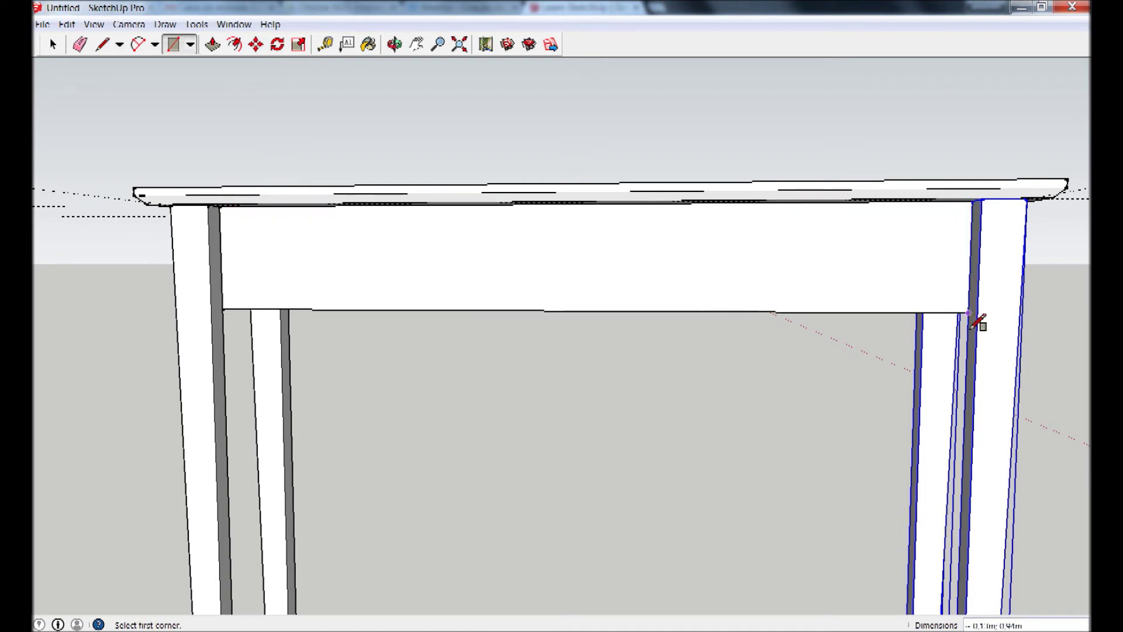
left_click(212, 44)
left_click(387, 270)
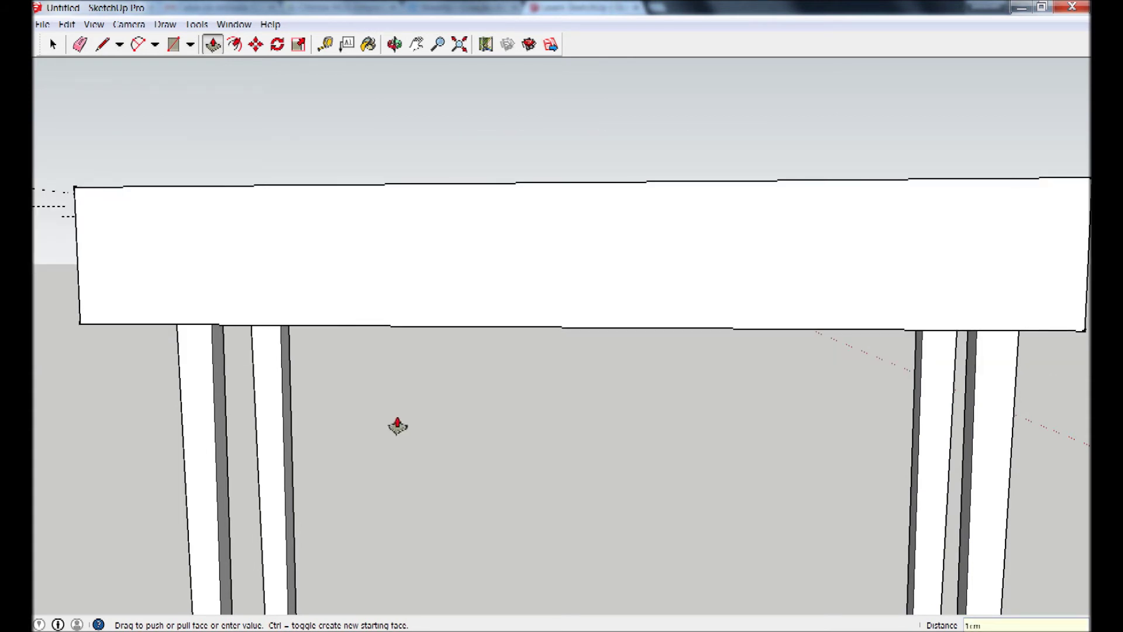
key("Return")
mouse_move(566, 353)
middle_mouse_down()
mouse_move(770, 233)
mouse_move(544, 170)
middle_mouse_up()
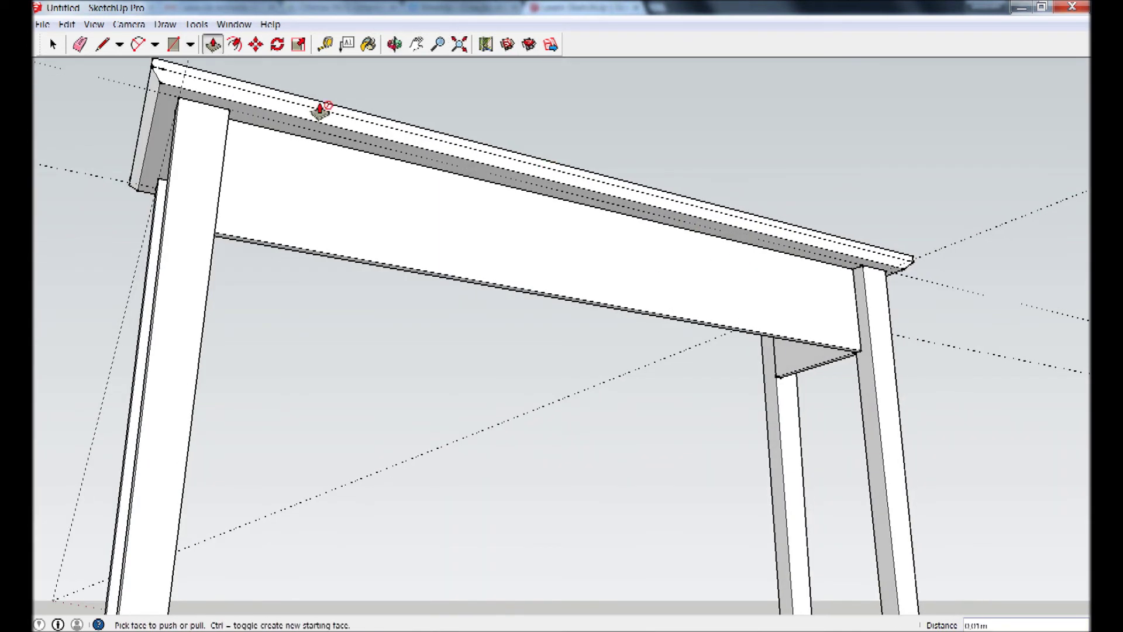
left_click(54, 45)
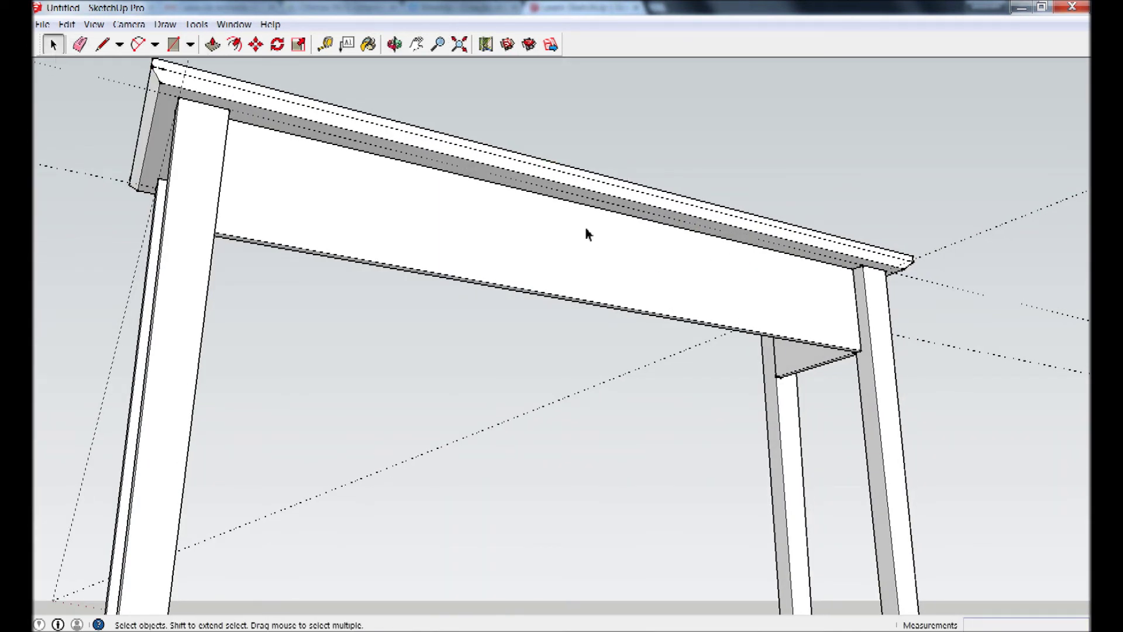
- Turn the front apron board into a named component
double_click(566, 296)
right_click(567, 296)
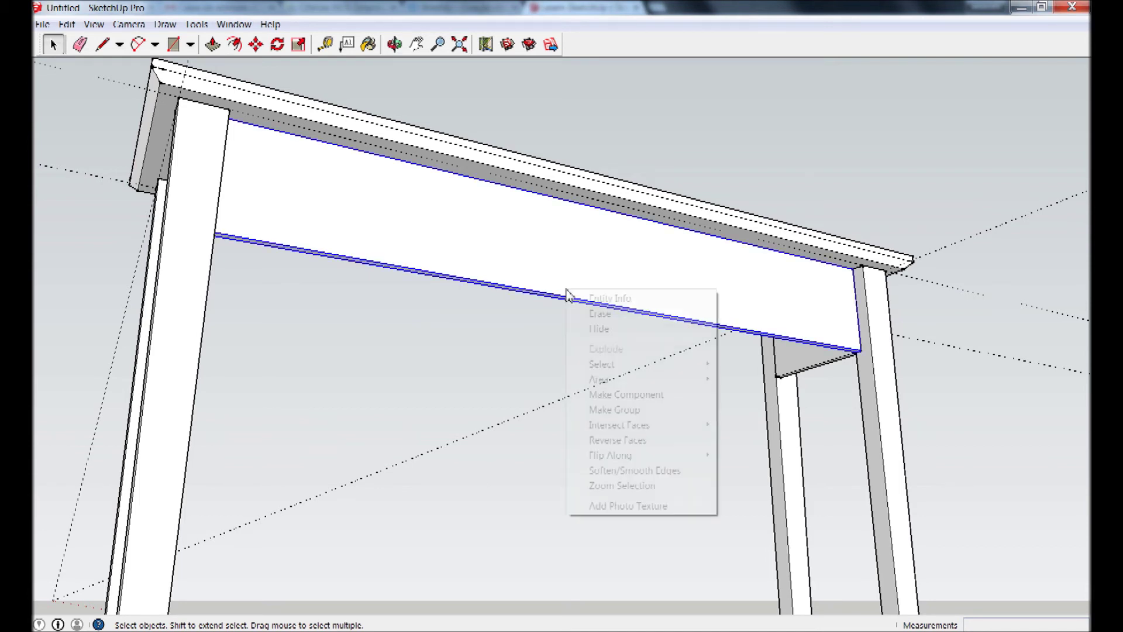
left_click(675, 402)
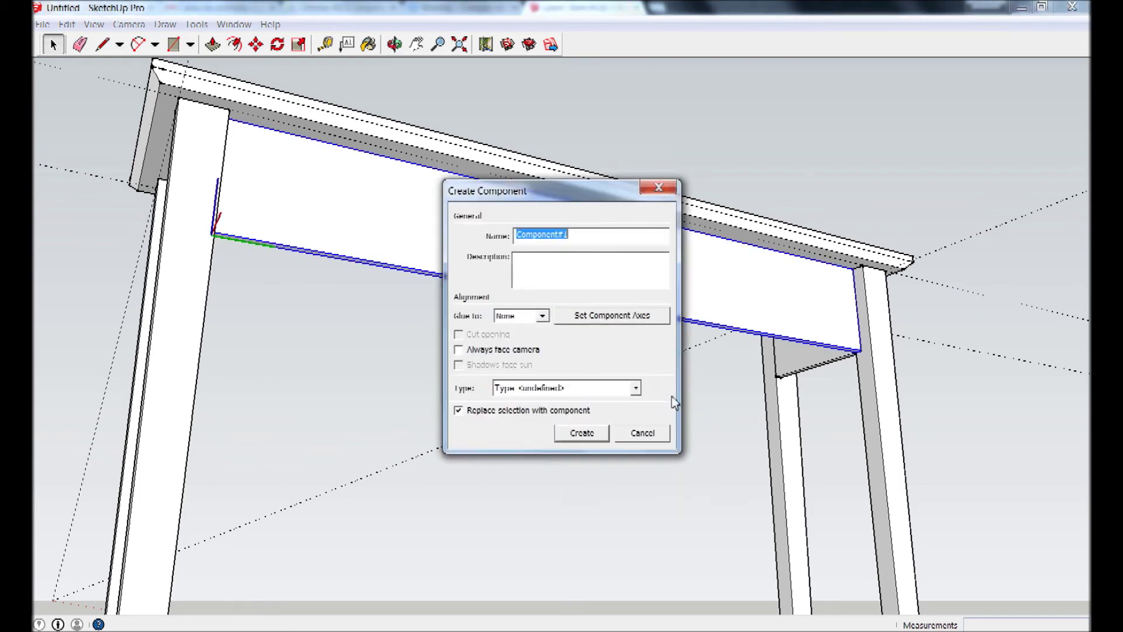
type("fro")
left_click(592, 439)
scroll(871, 340, "up", 3)
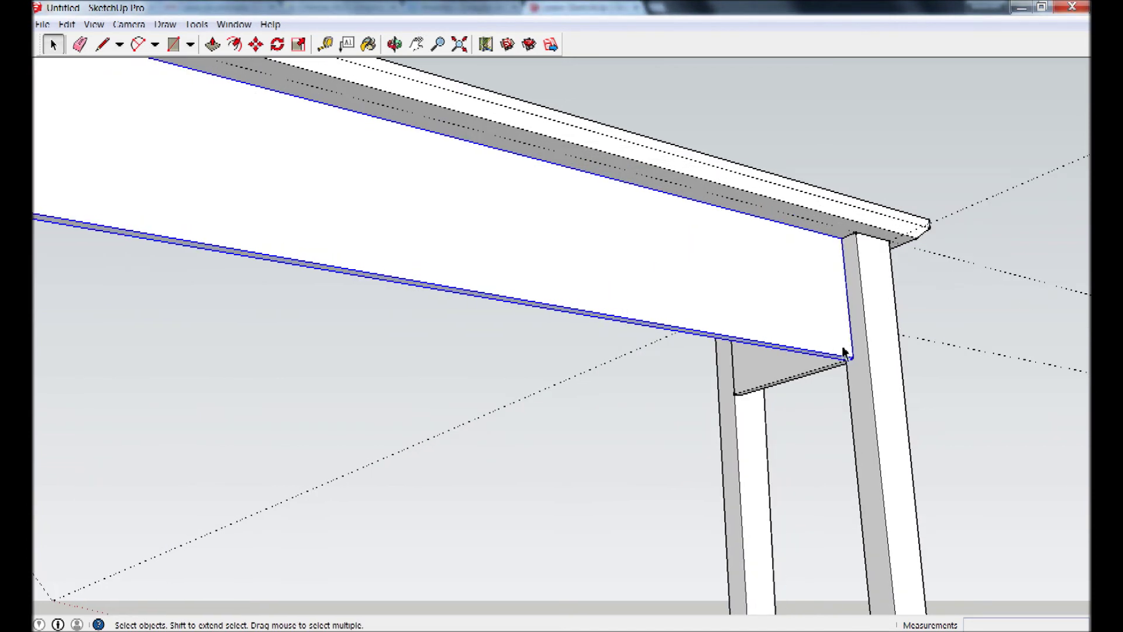
scroll(843, 374, "up", 3)
- Copy the apron component to sit directly below the original between the front legs
key("m")
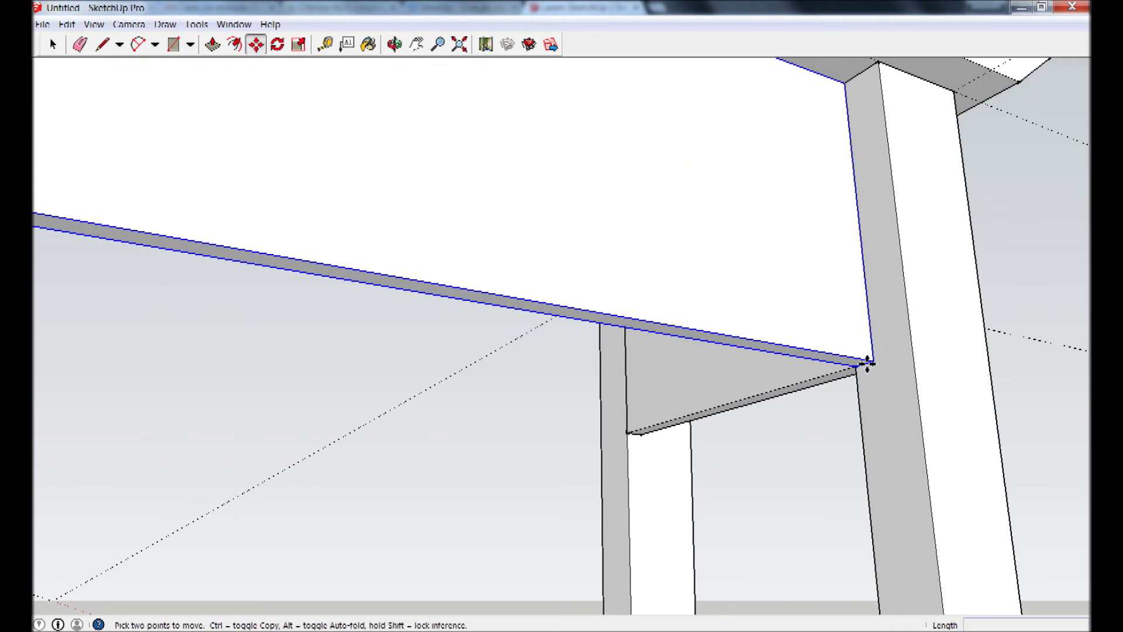
left_click(876, 361)
left_click(690, 403)
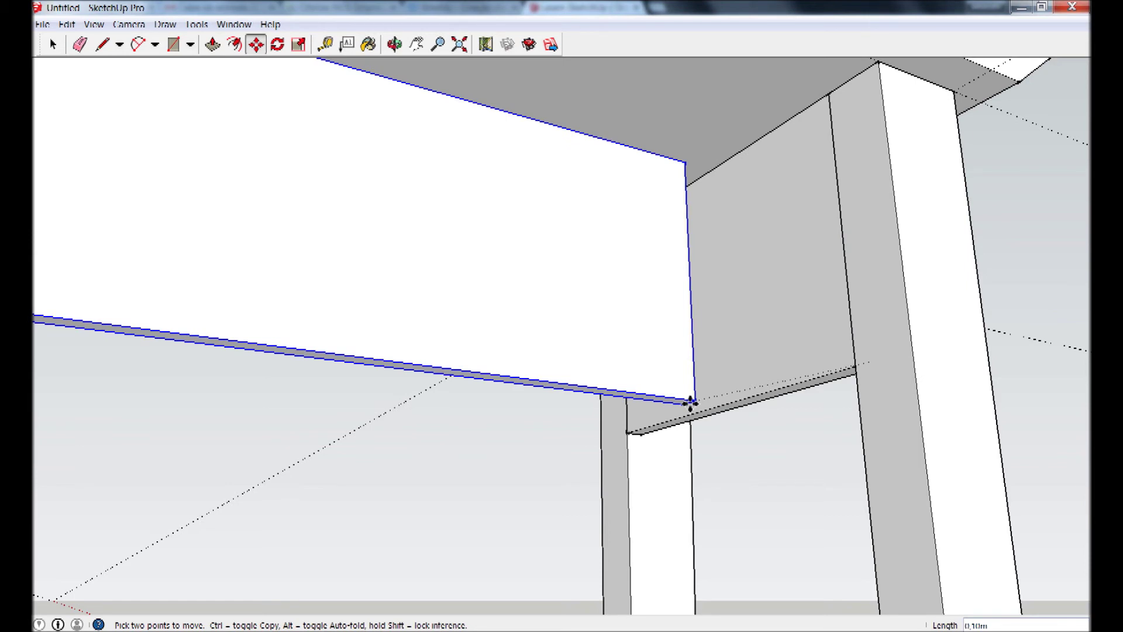
key("ctrl")
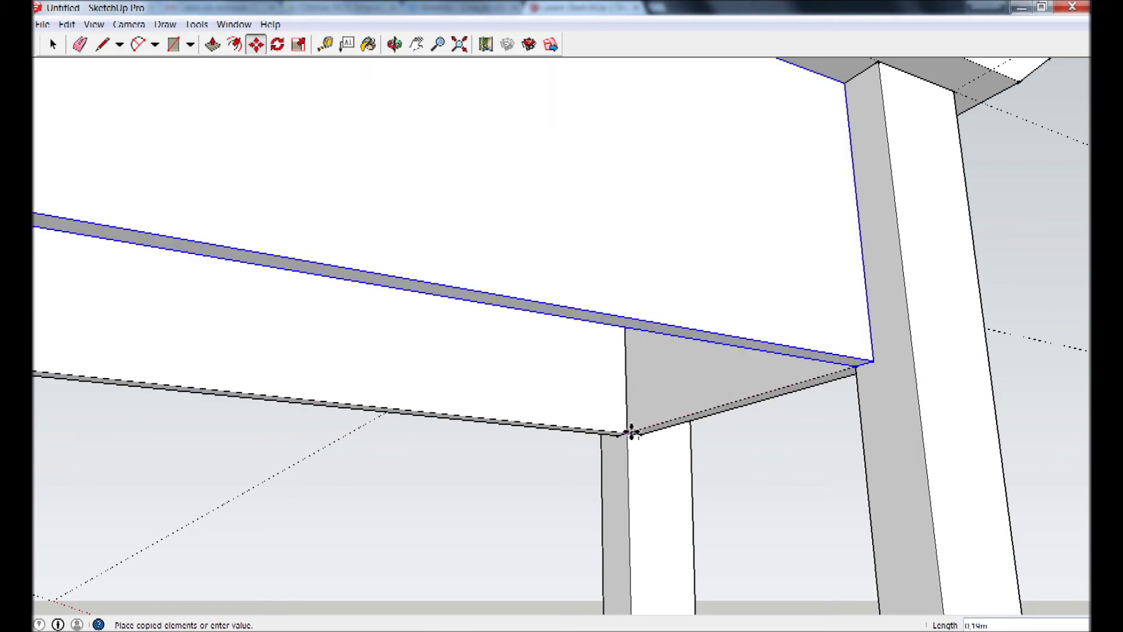
left_click(631, 433)
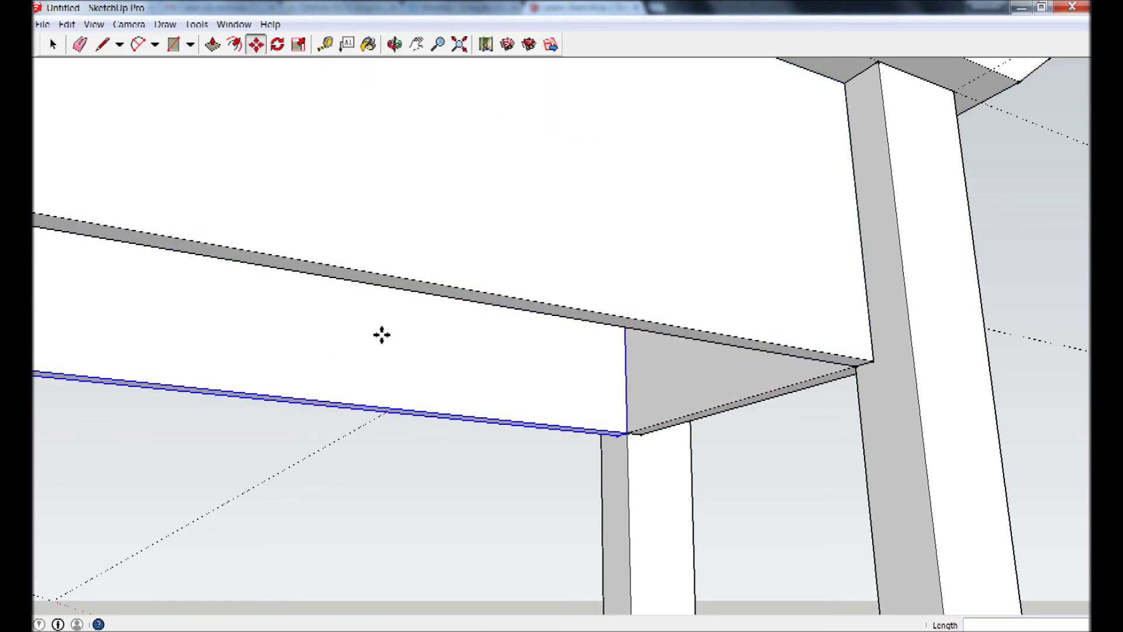
left_click(460, 44)
scroll(561, 168, "up", 2)
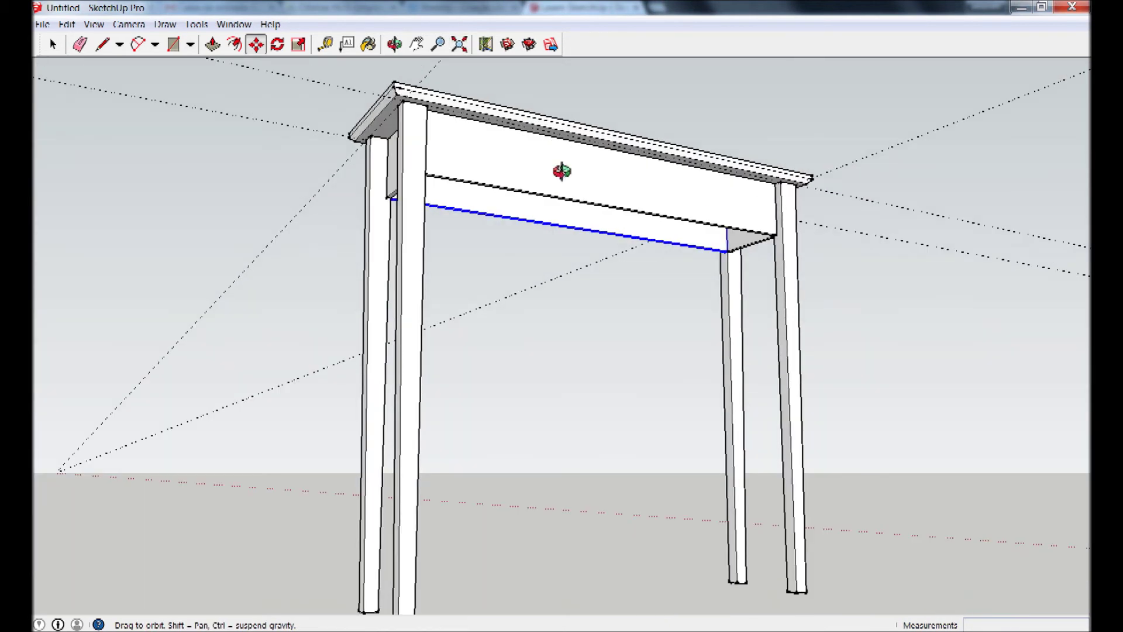
- Draw an arc across the lower apron from its left to right end with a 0,02m bulge
scroll(605, 129, "up", 2)
scroll(604, 130, "up", 2)
scroll(603, 146, "up", 1)
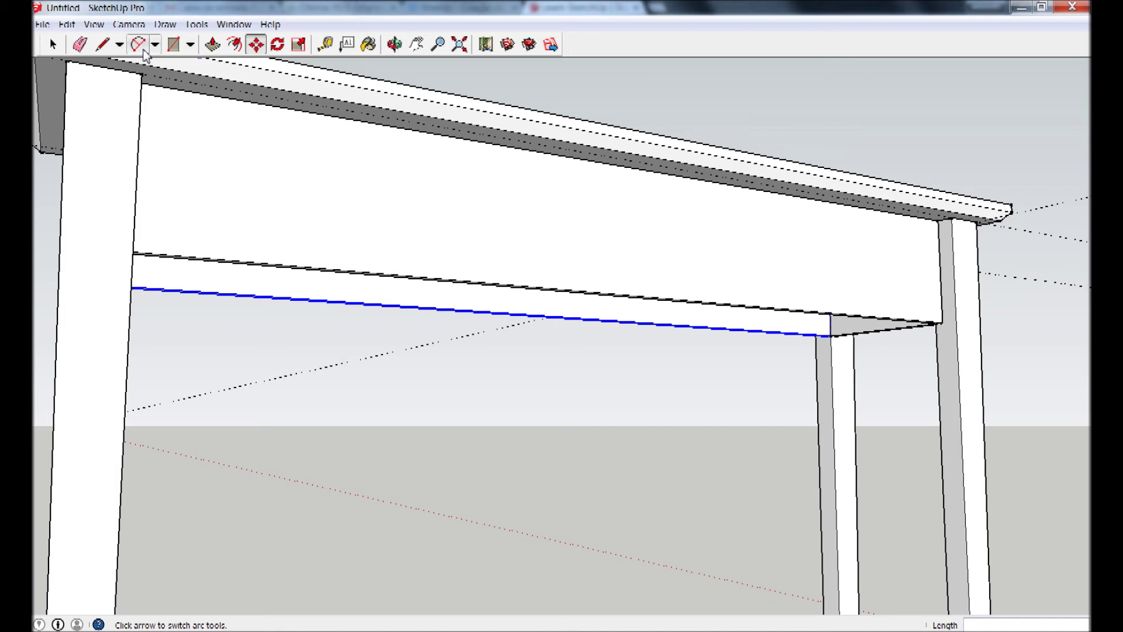
left_click(141, 47)
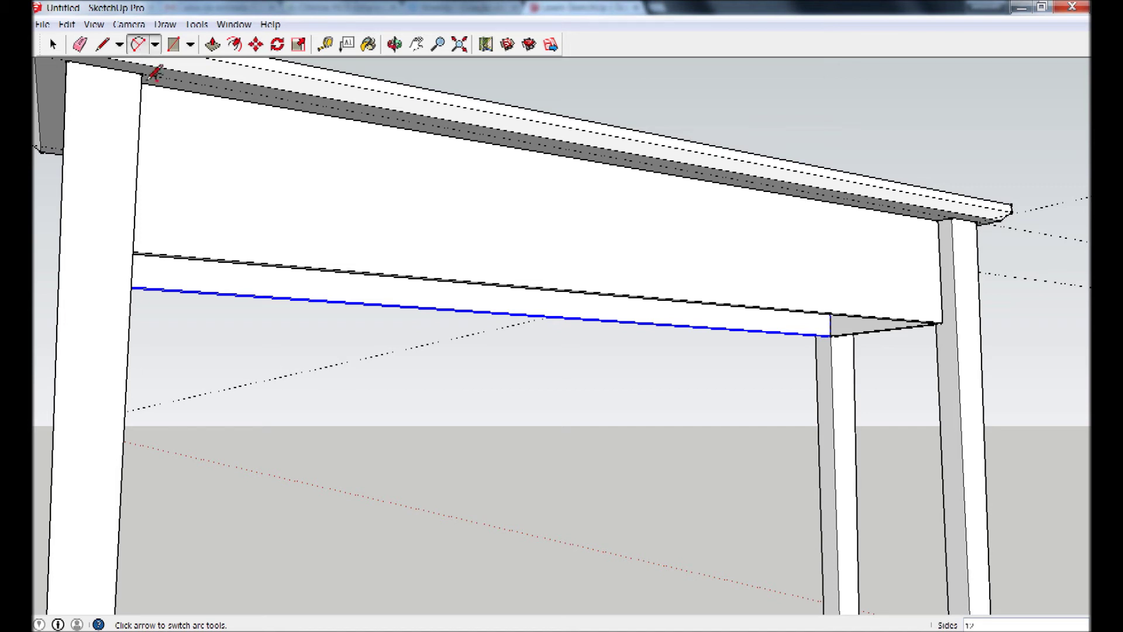
left_click(131, 251)
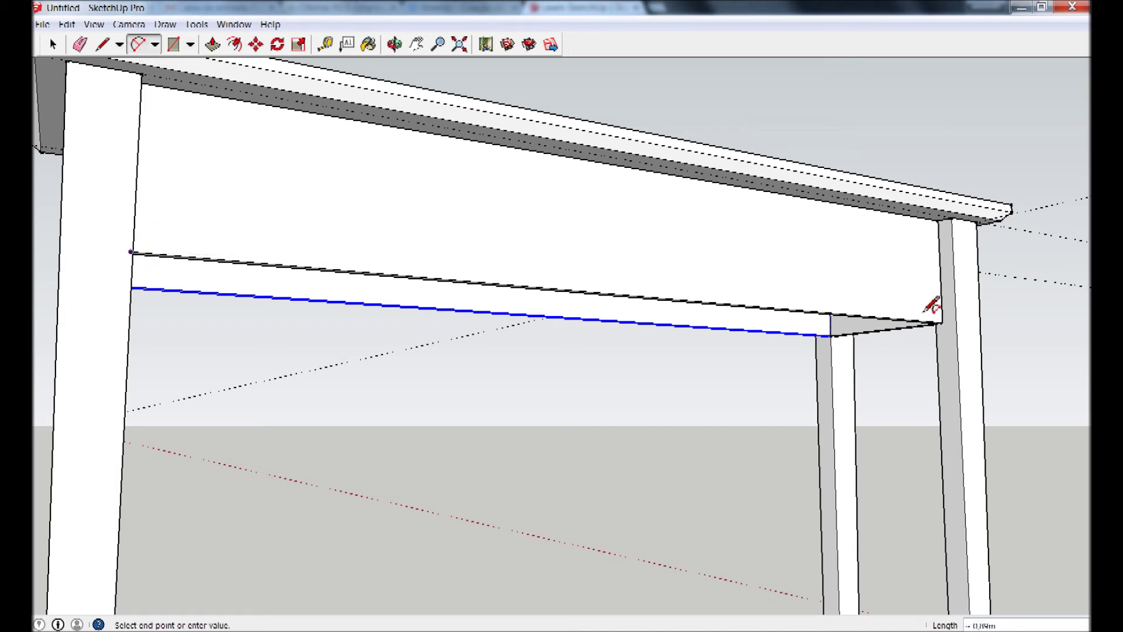
left_click(942, 321)
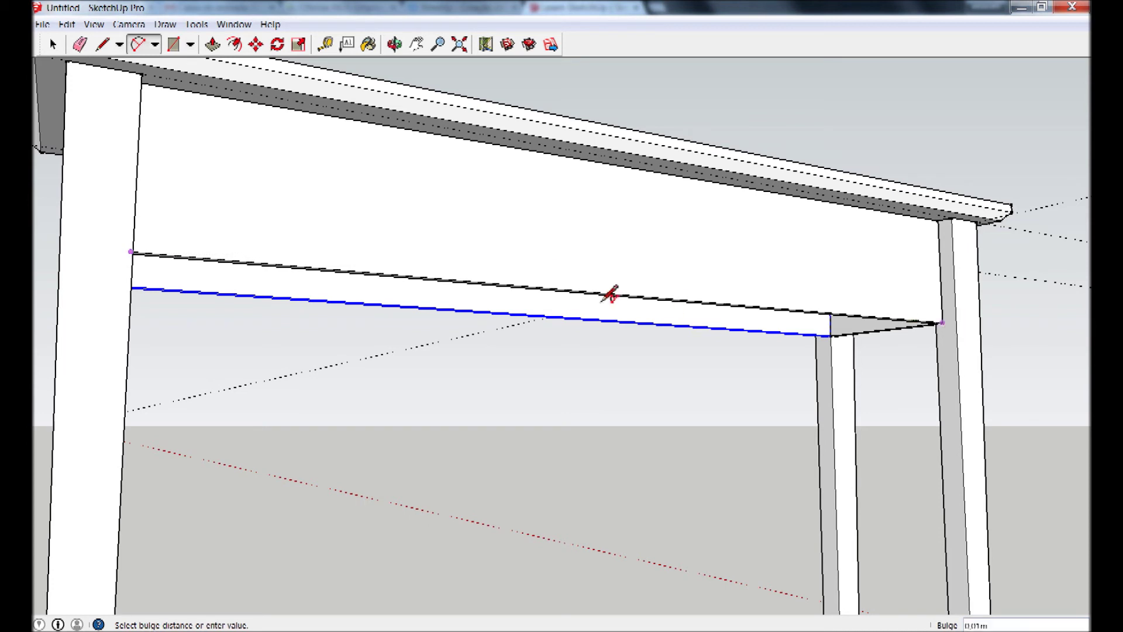
left_click(612, 266)
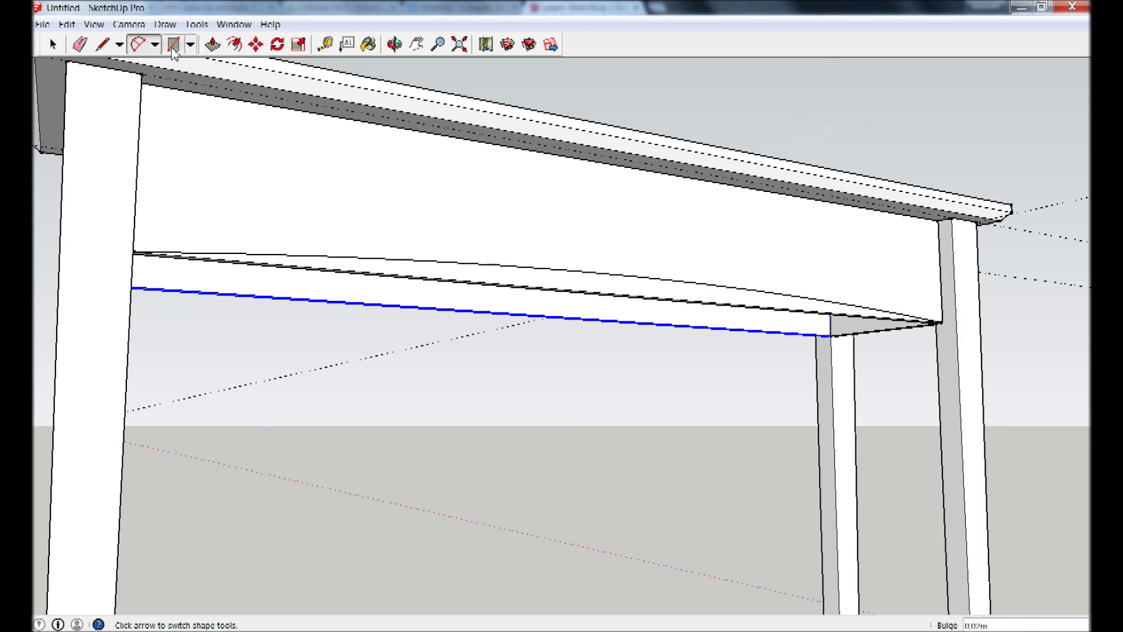
left_click(214, 51)
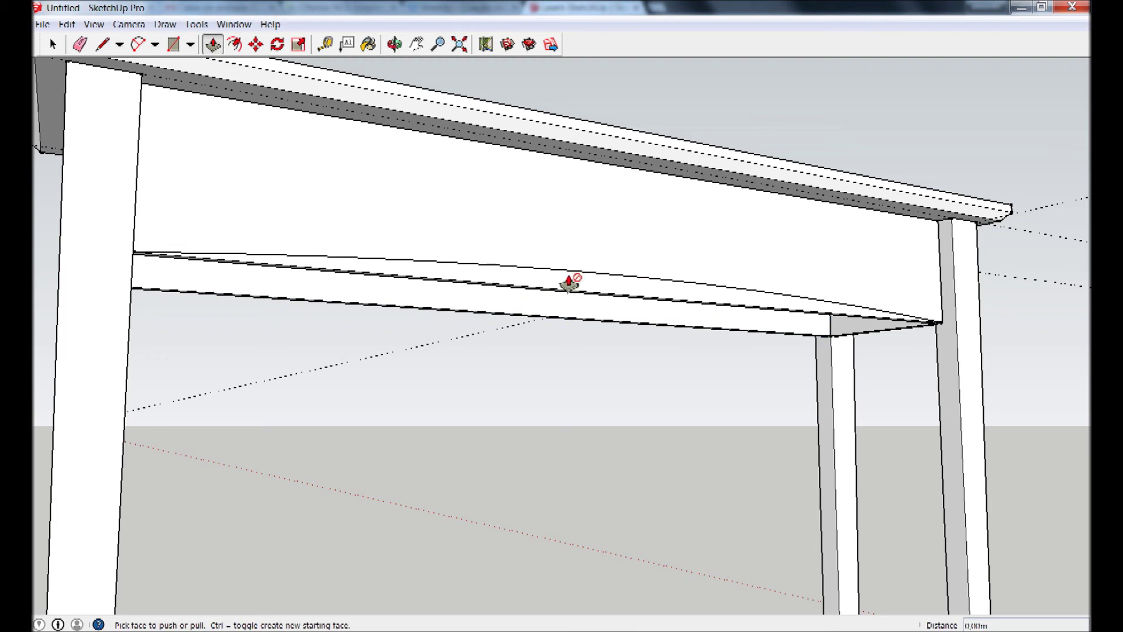
- Select only the curved arc edge on the apron face and delete it
left_click(53, 44)
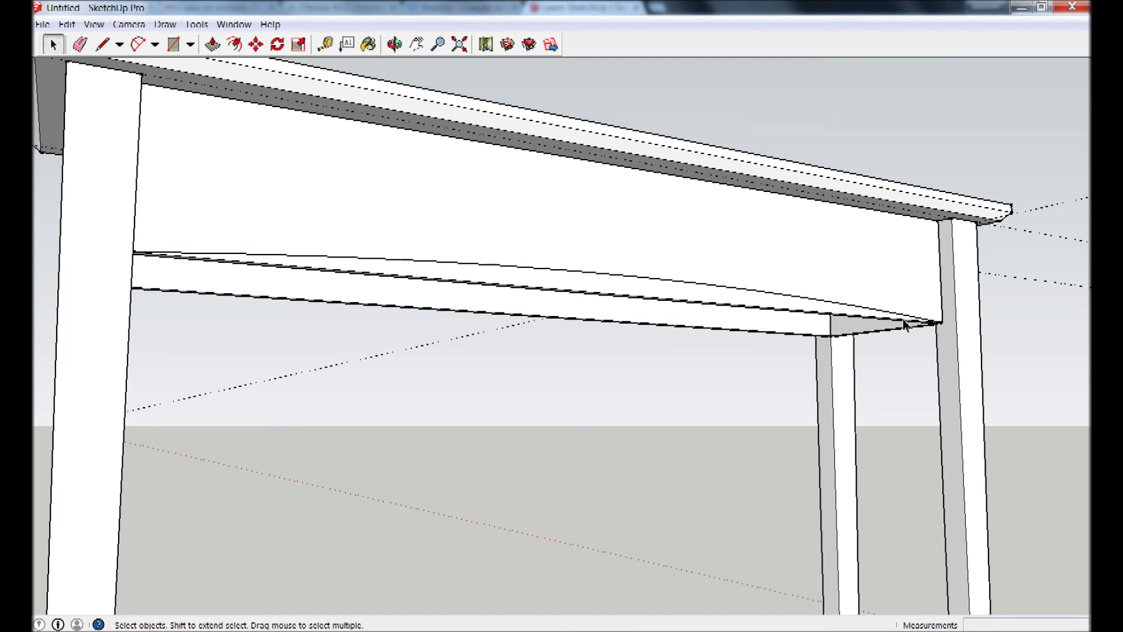
double_click(902, 319)
left_click(838, 313)
key("Delete")
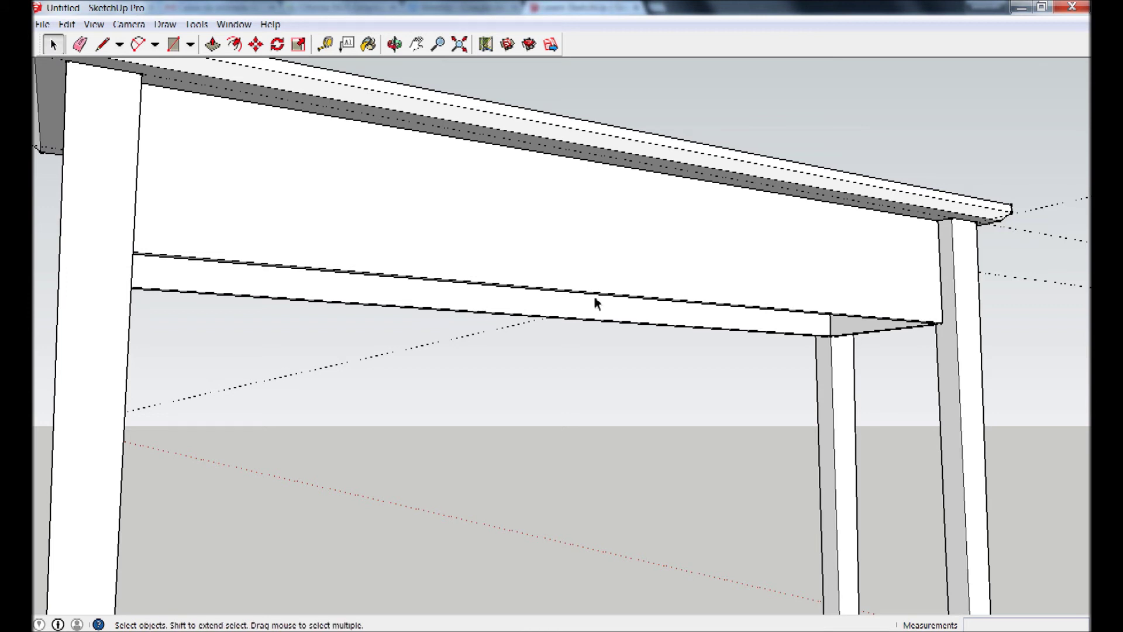
- Inside the apron panel, redraw the arc from its bottom-left to bottom-right corner
double_click(615, 282)
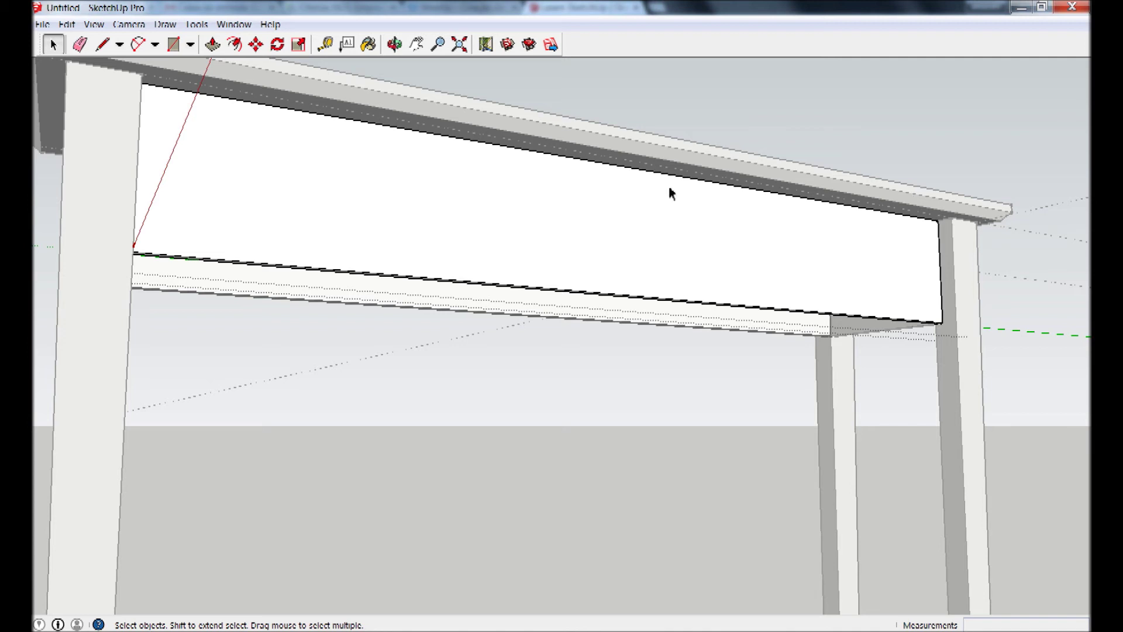
left_click(139, 45)
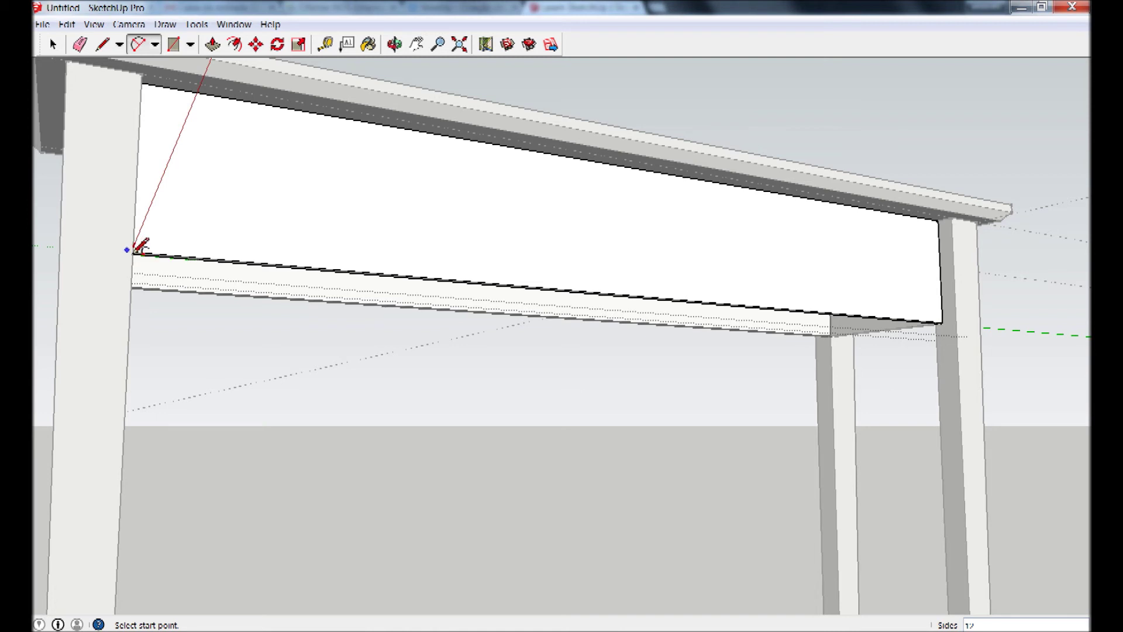
left_click(132, 252)
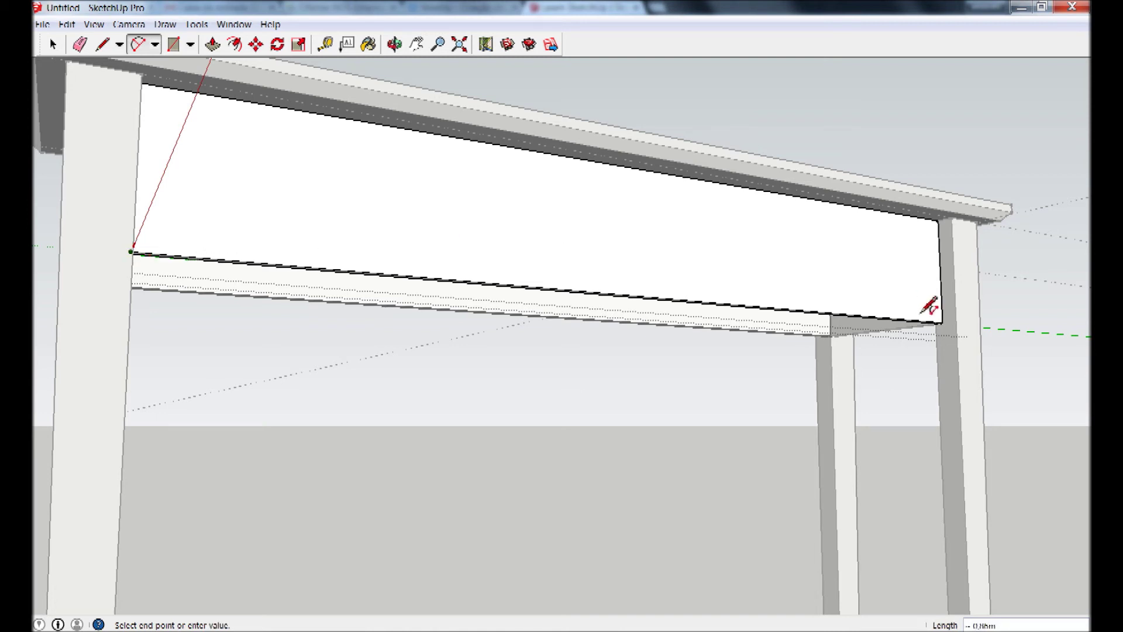
left_click(941, 322)
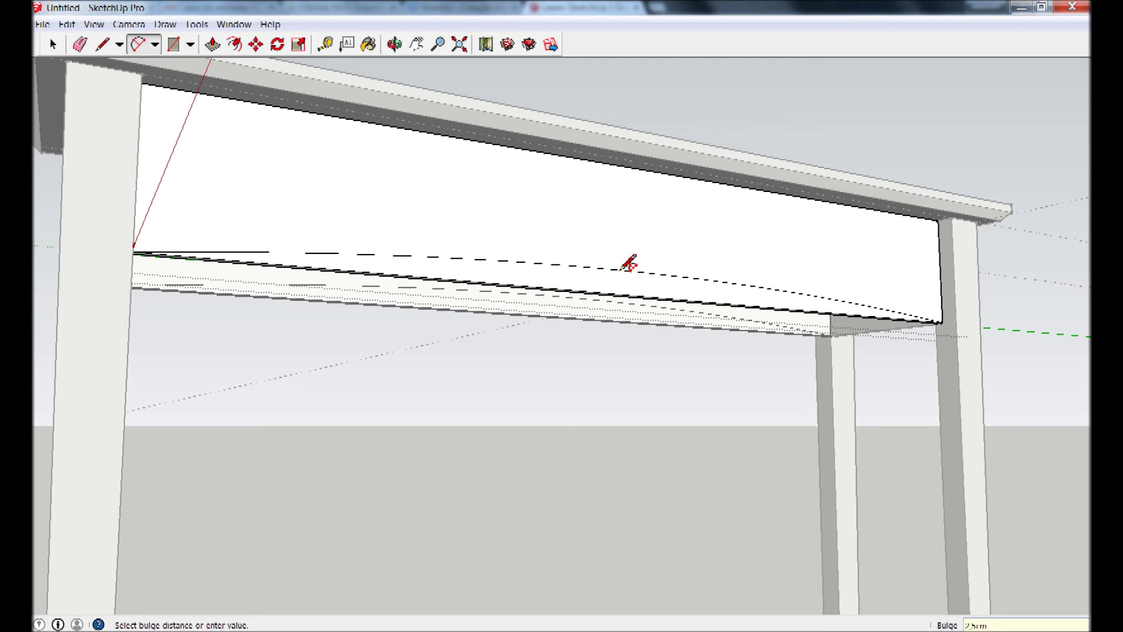
left_click(628, 263)
- Push away the sliver below the arc to leave an arched lower edge
left_click(213, 44)
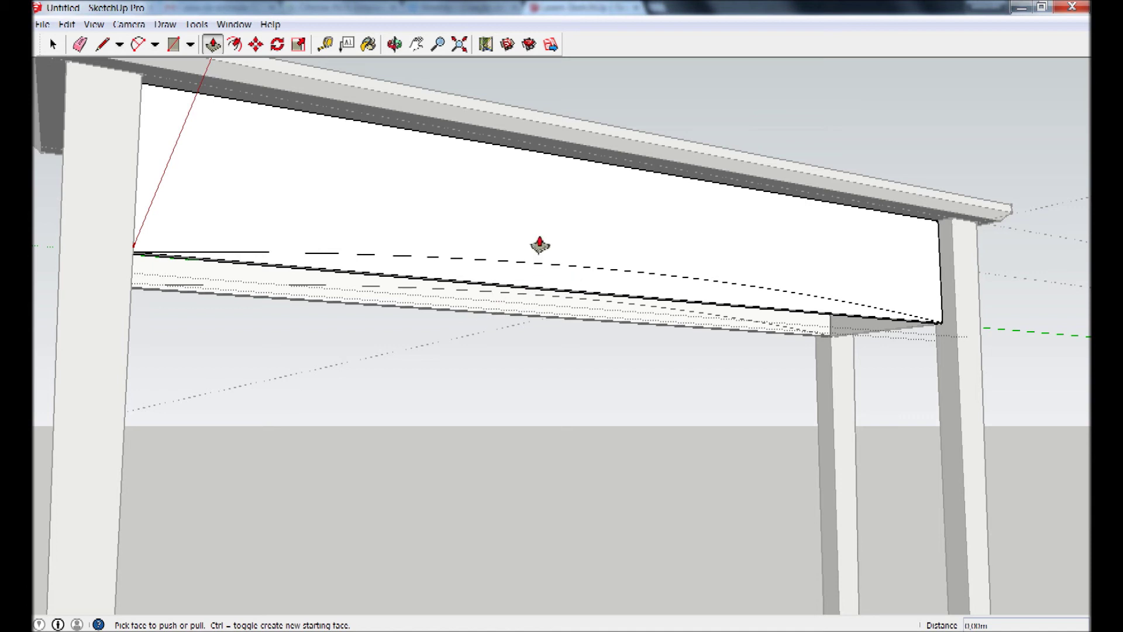
middle_click_drag(546, 270, 564, 246)
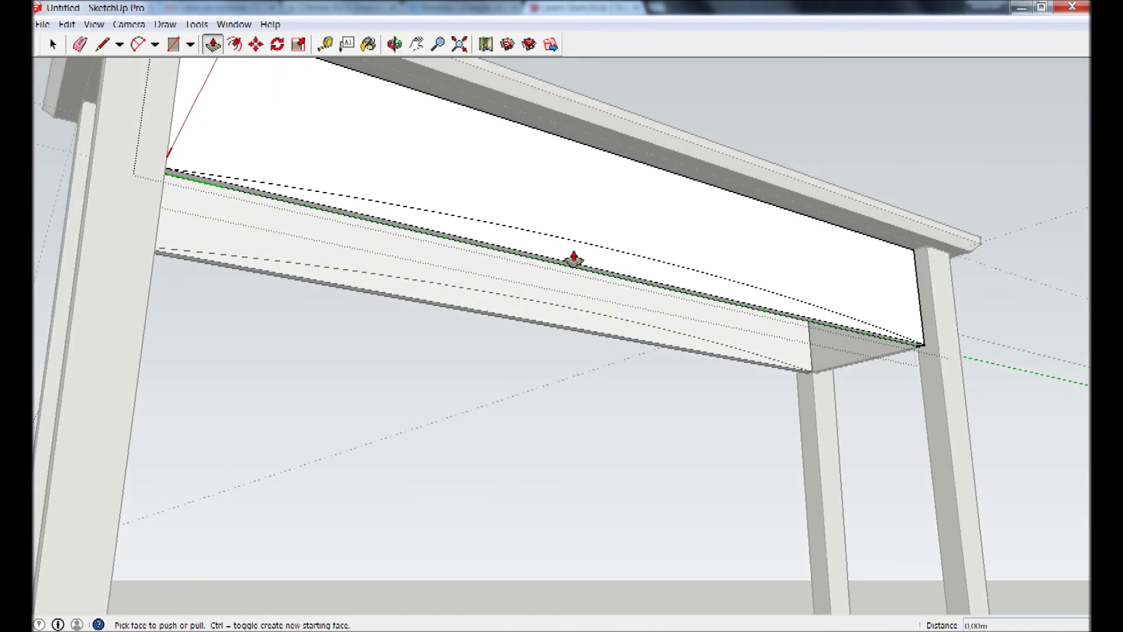
left_click(575, 260)
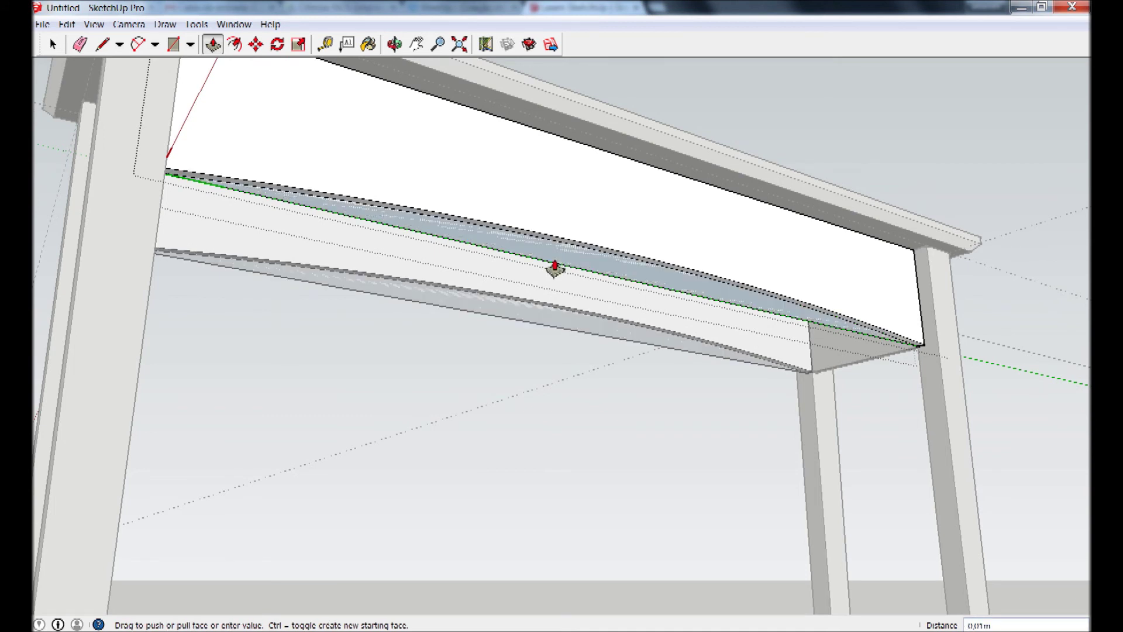
left_click(555, 268)
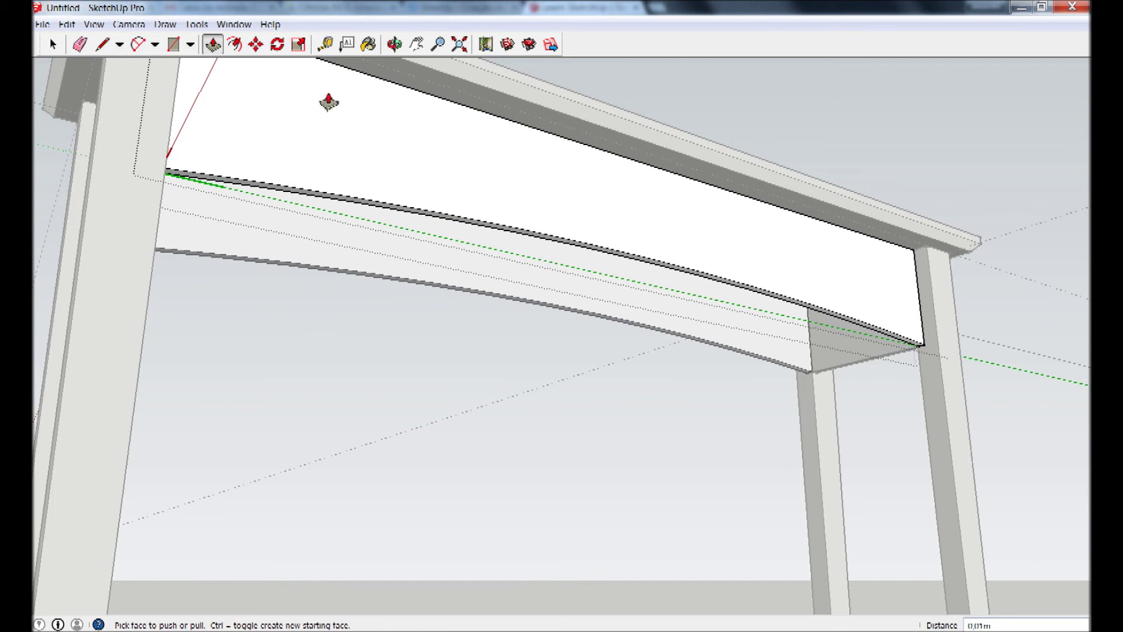
left_click(54, 45)
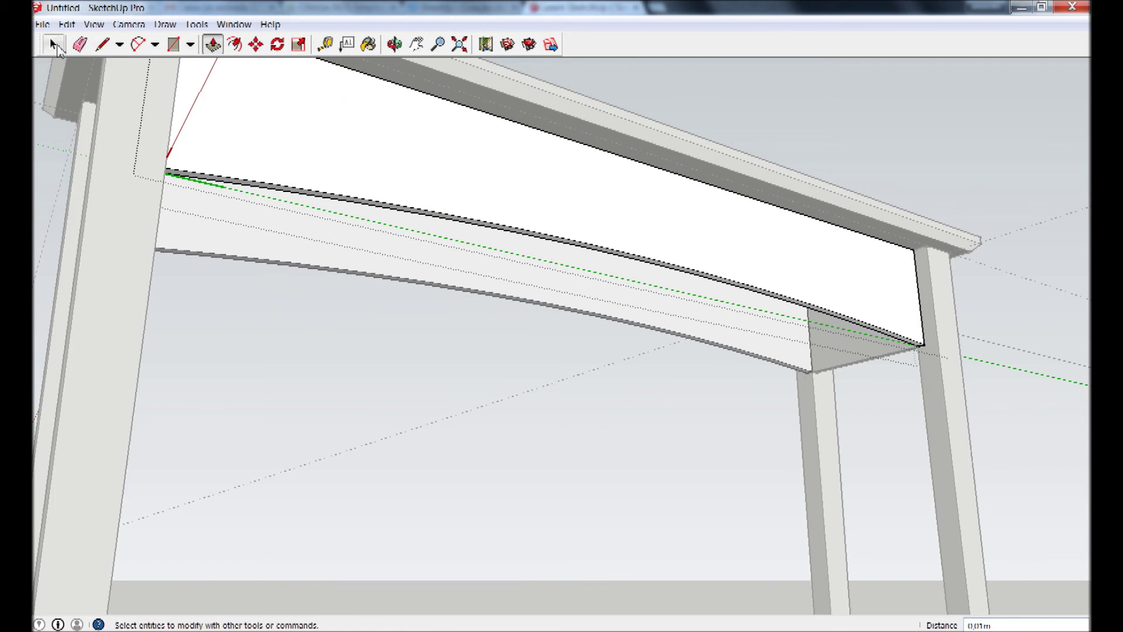
left_click(54, 44)
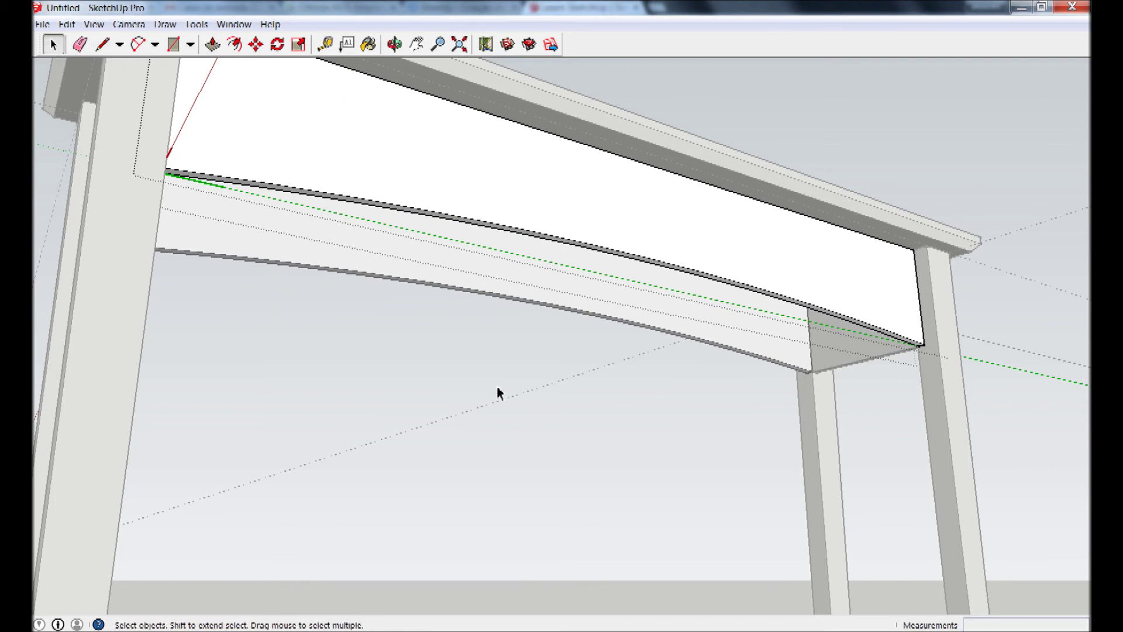
- Face the apron straight on and place a vertical guide at its centre
middle_click_drag(459, 287, 248, 331)
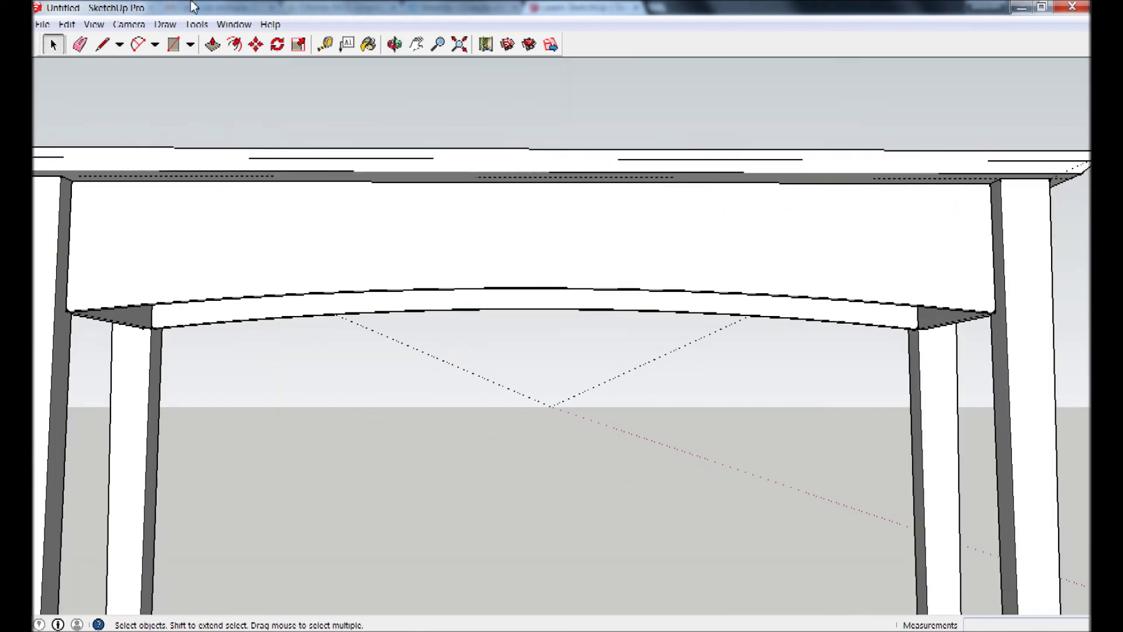
left_click(325, 44)
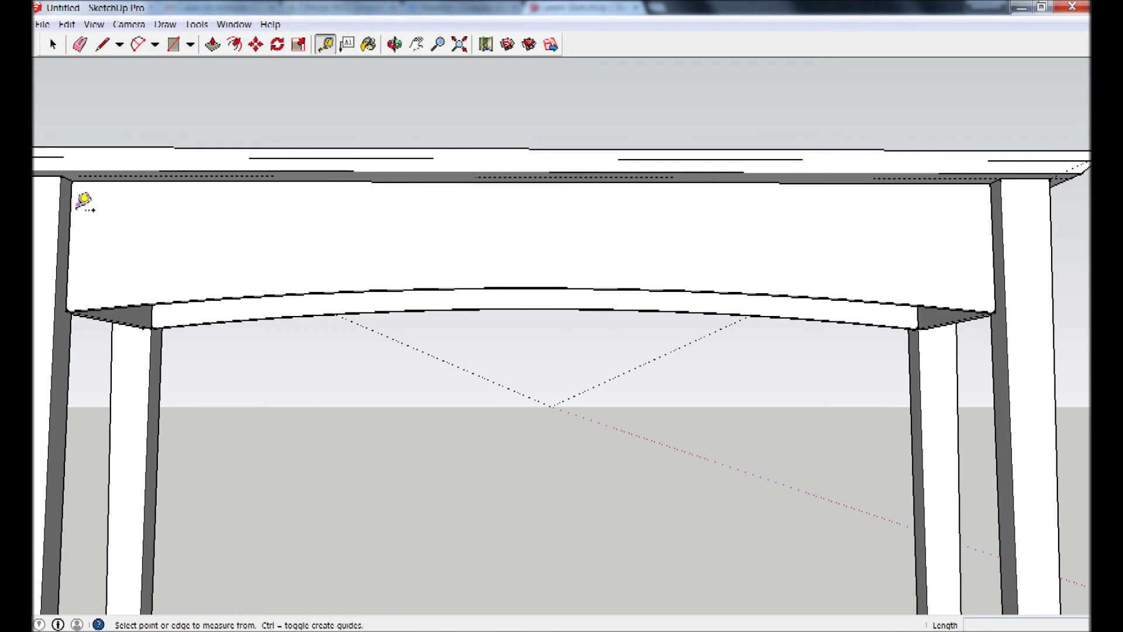
left_click(82, 199)
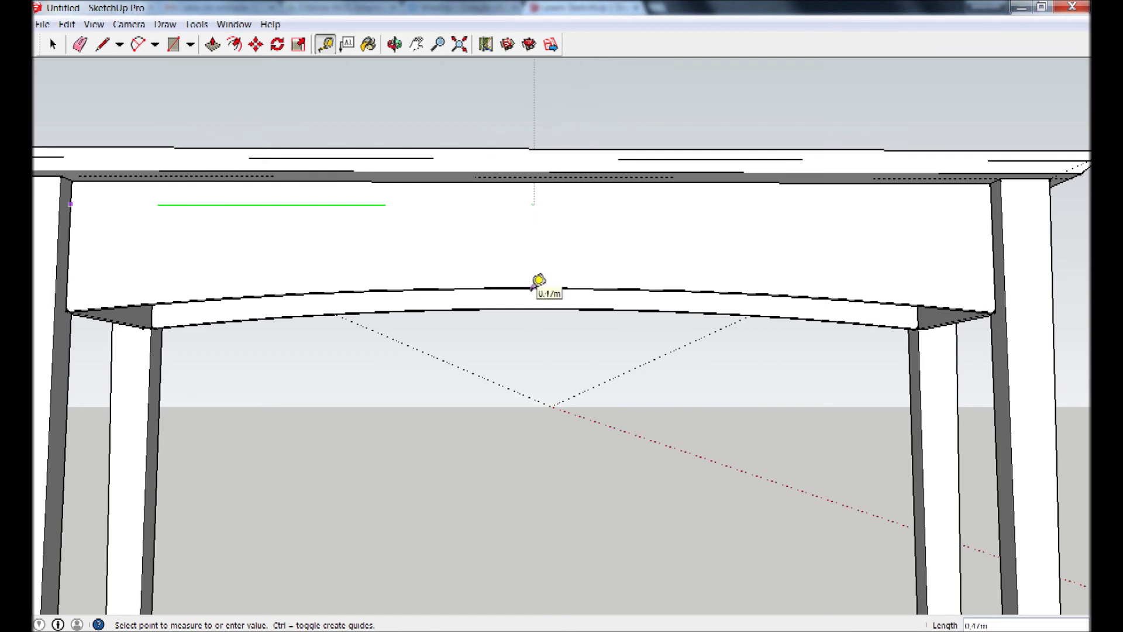
left_click(539, 263)
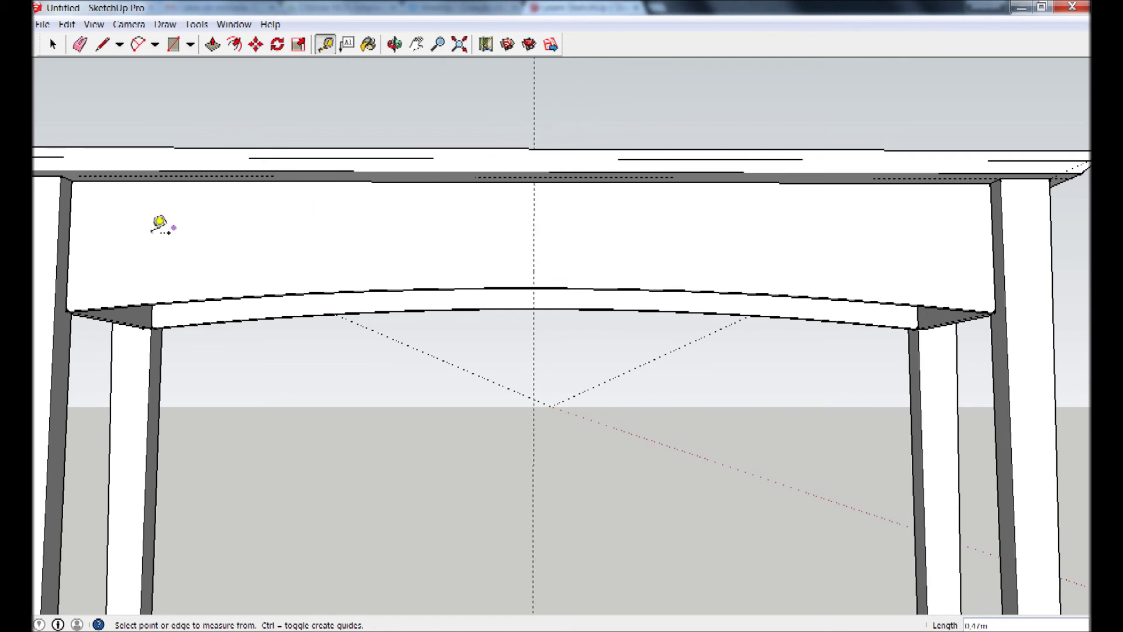
- Add guides just inside the left leg and 1 cm off the centre guide
left_click(71, 214)
type("2")
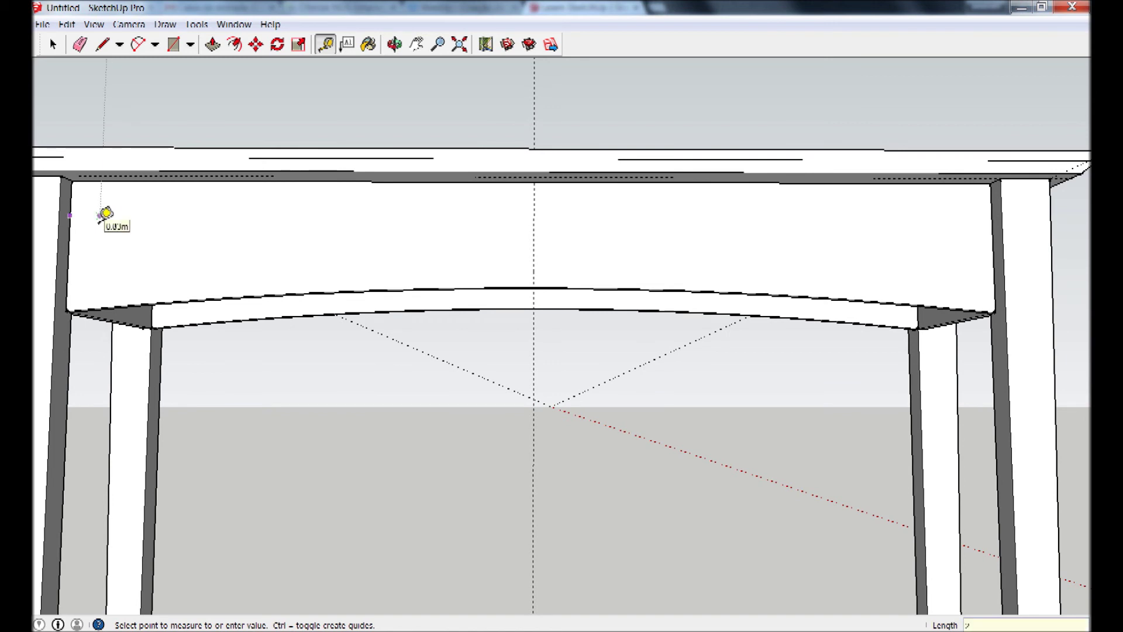
left_click(101, 217)
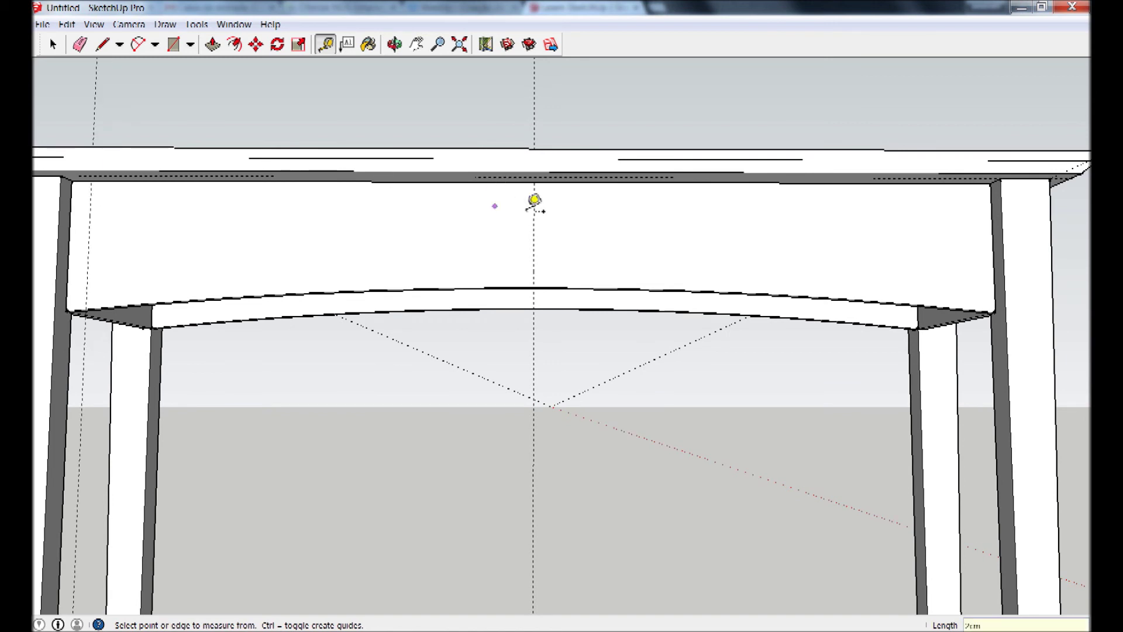
left_click(534, 206)
type("1")
key("Return")
left_click(534, 211)
- Draw the drawer-front rectangle from the left guide to the guide 1 cm left of centre
key("Return")
left_click(173, 44)
left_click(91, 196)
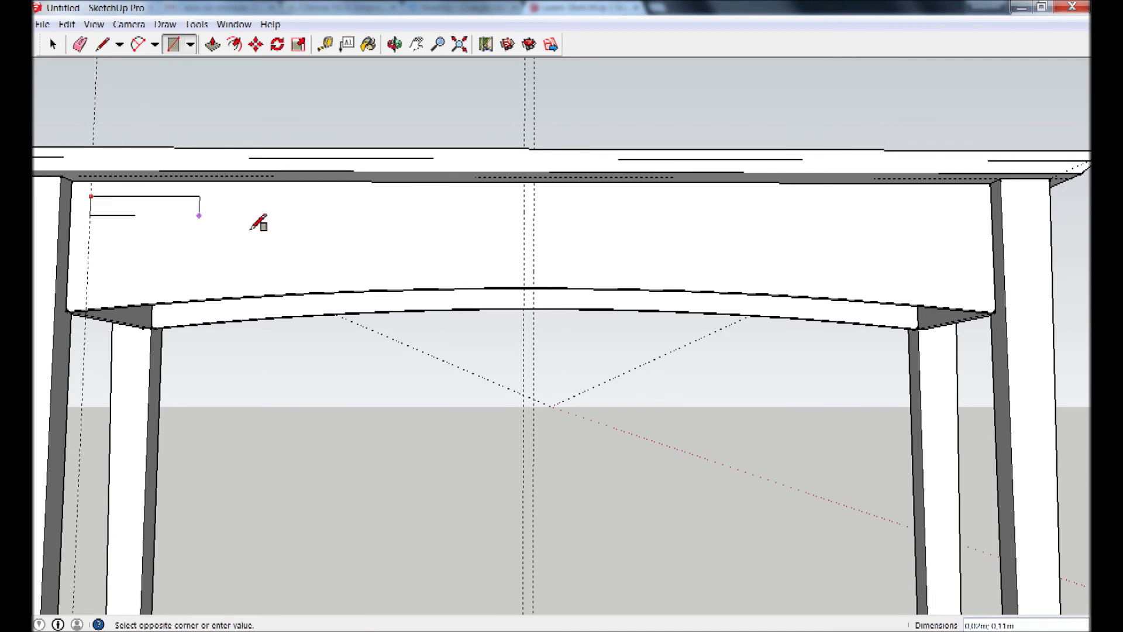
left_click(524, 264)
- Pull the drawer rectangle out 0.01 m from the apron face
left_click(213, 45)
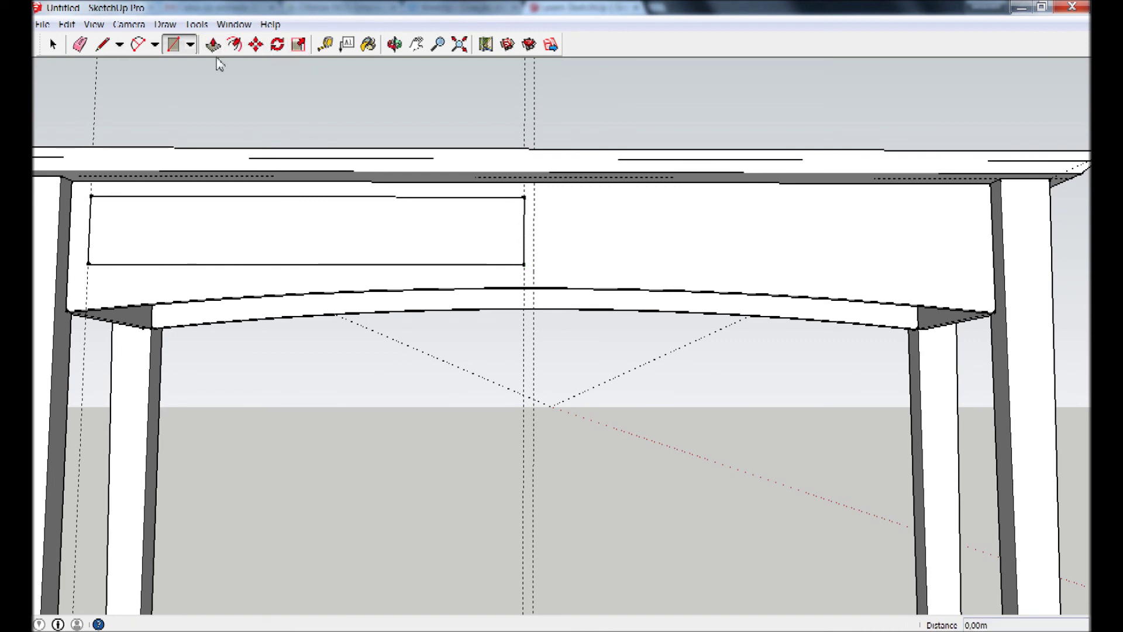
left_click(205, 240)
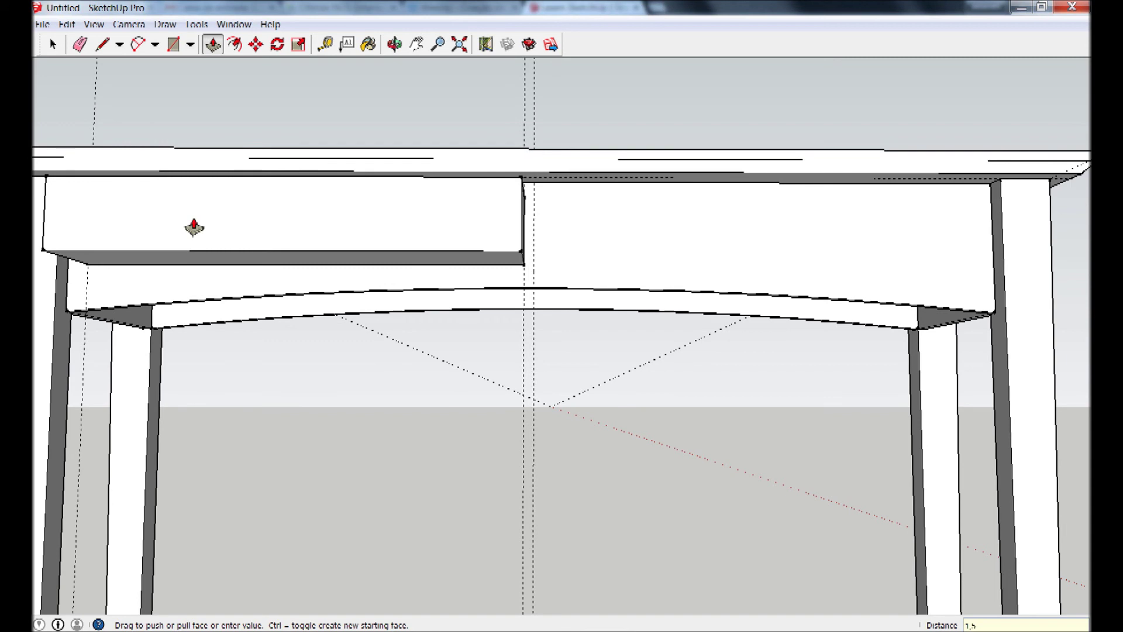
key("Return")
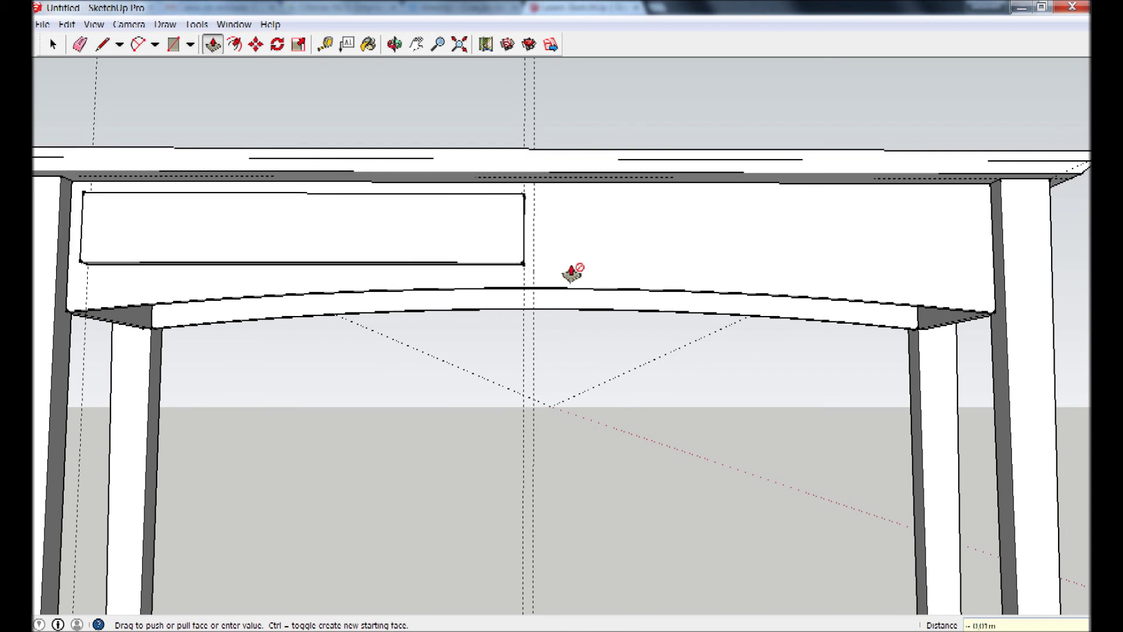
middle_click_drag(572, 271, 389, 339)
scroll(401, 251, "up", 2)
scroll(421, 218, "up", 3)
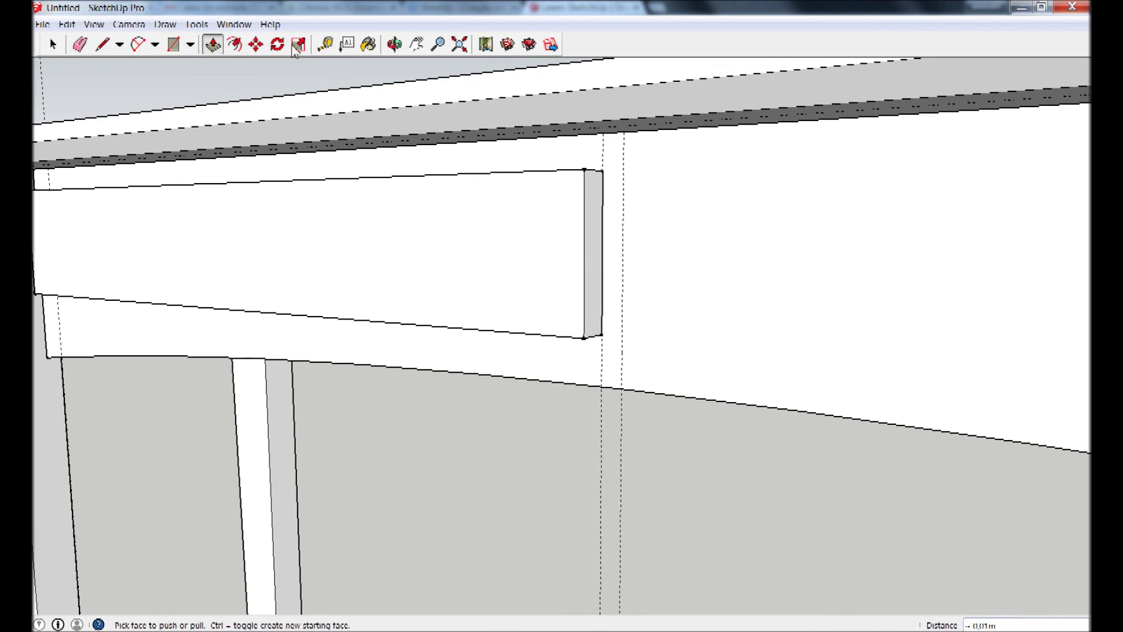
- Draw a line across the drawer front's top corner to mark a small bevel triangle
left_click(102, 43)
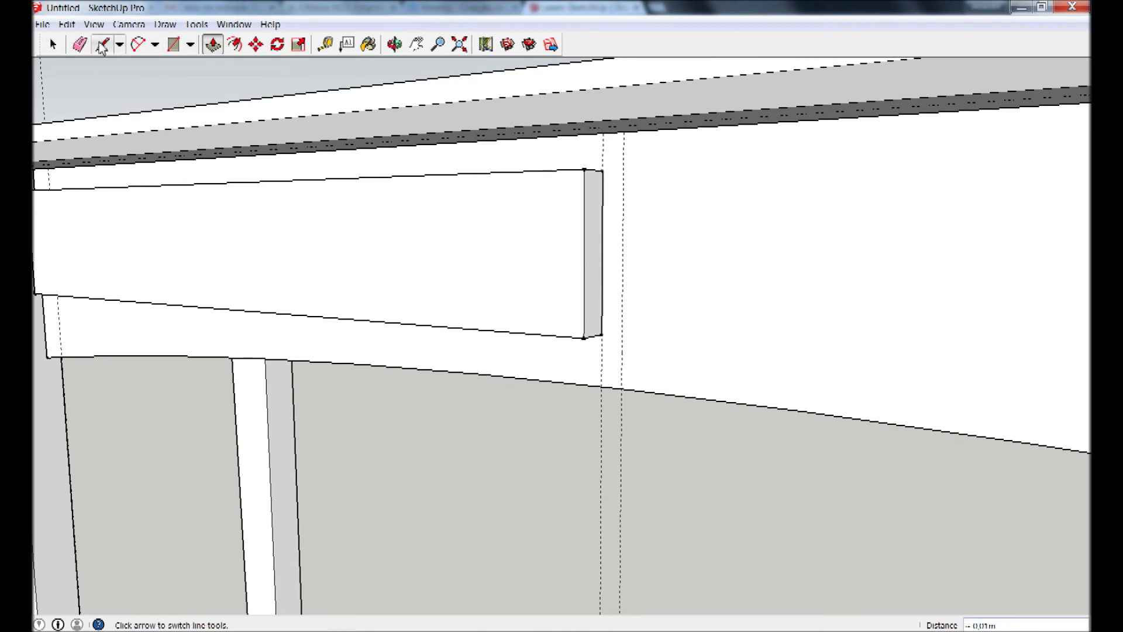
left_click(594, 171)
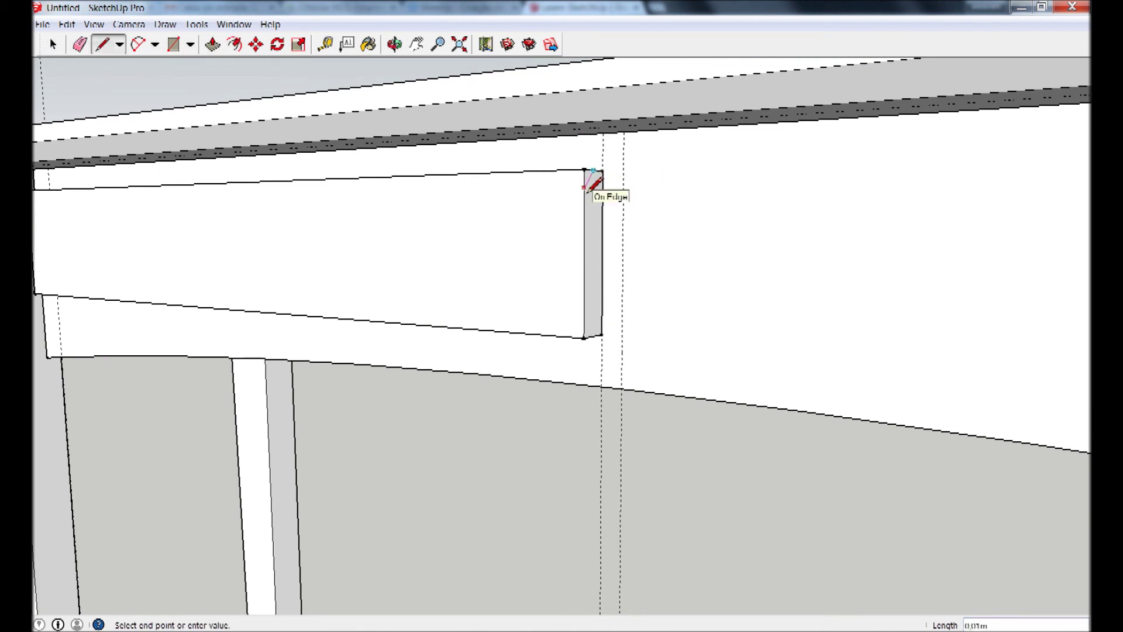
left_click(585, 199)
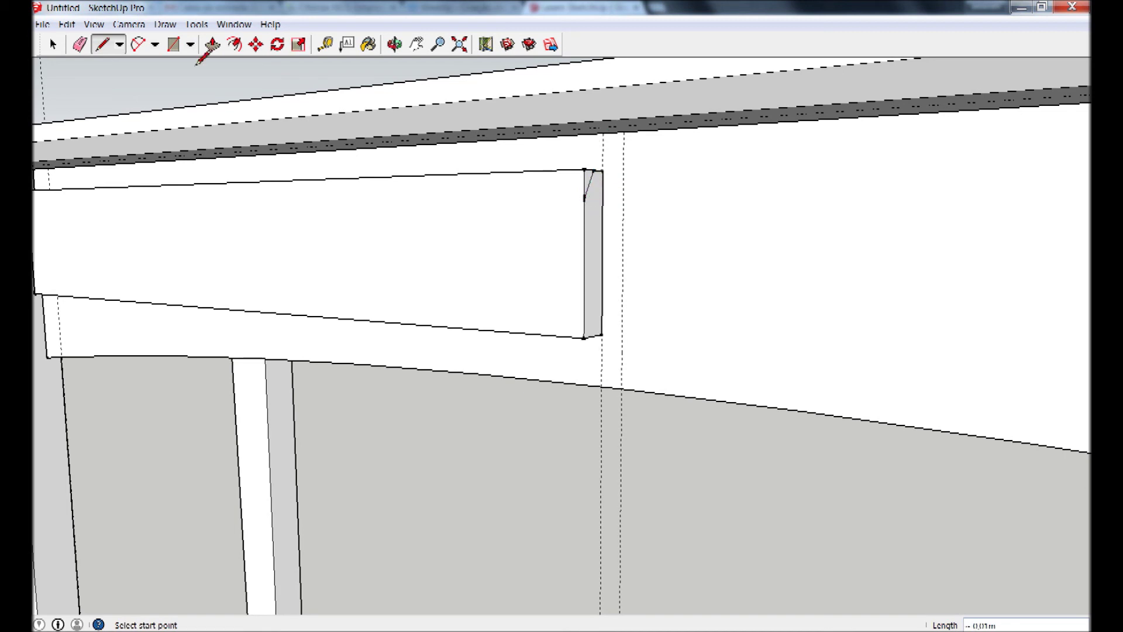
left_click(53, 44)
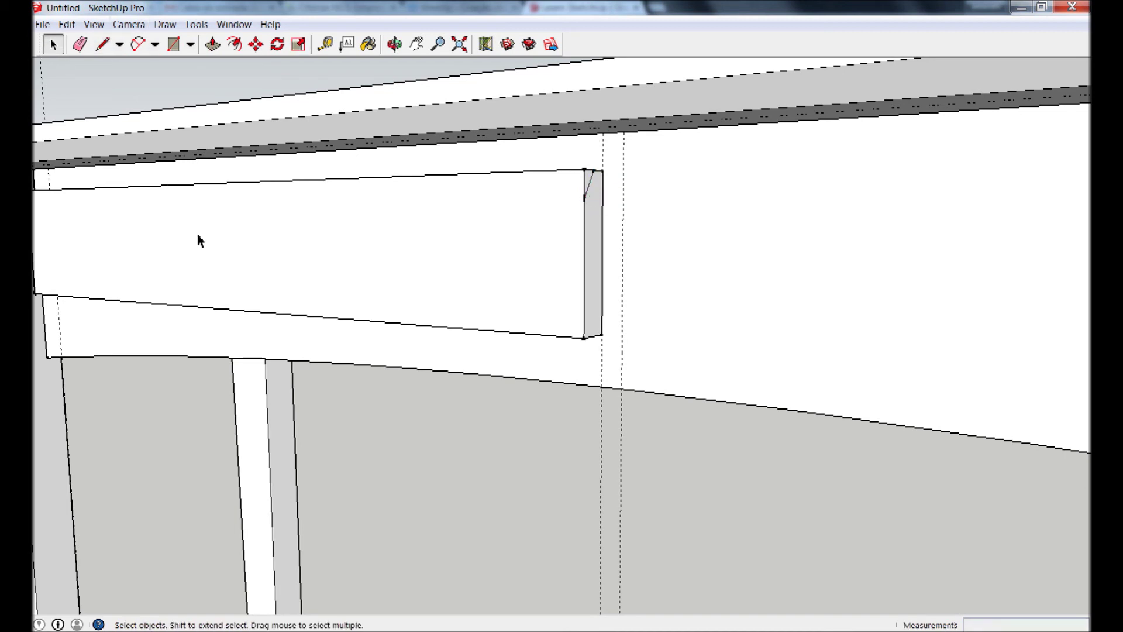
- Push the small triangular corner face back to form the bevel profile
left_click(196, 24)
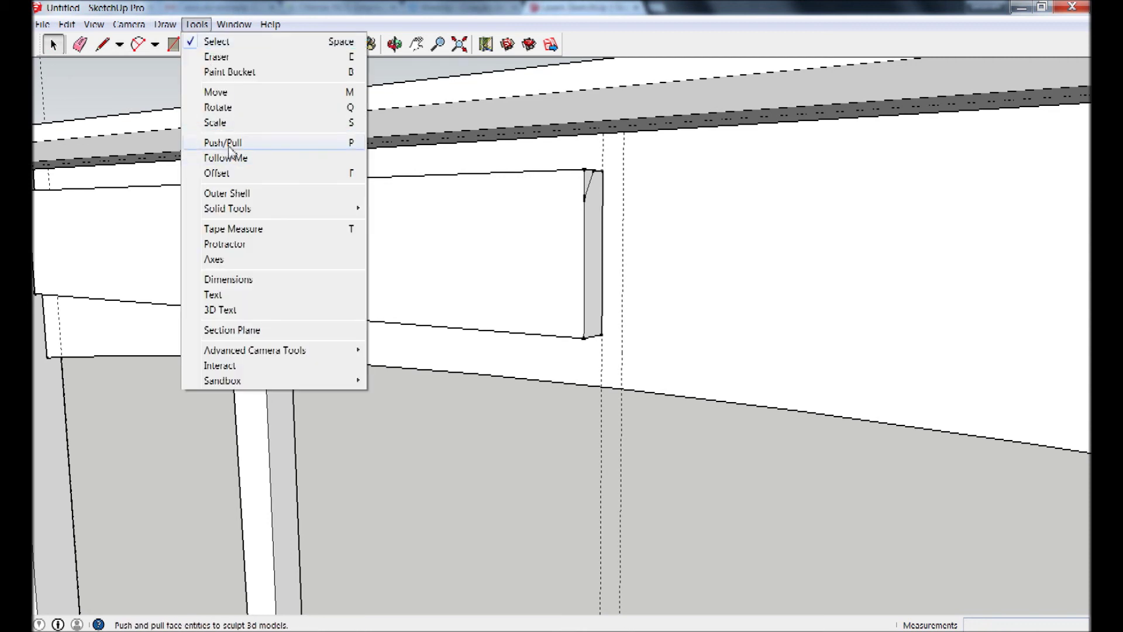
left_click(211, 143)
scroll(590, 185, "up", 1)
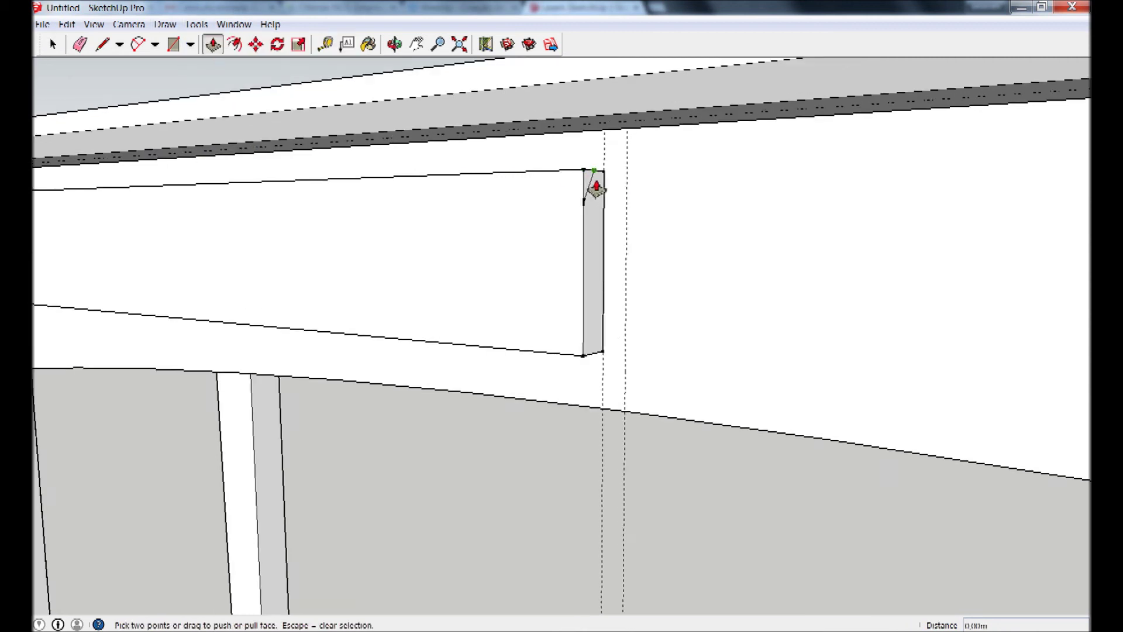
scroll(594, 188, "up", 2)
scroll(584, 186, "up", 2)
scroll(587, 183, "up", 1)
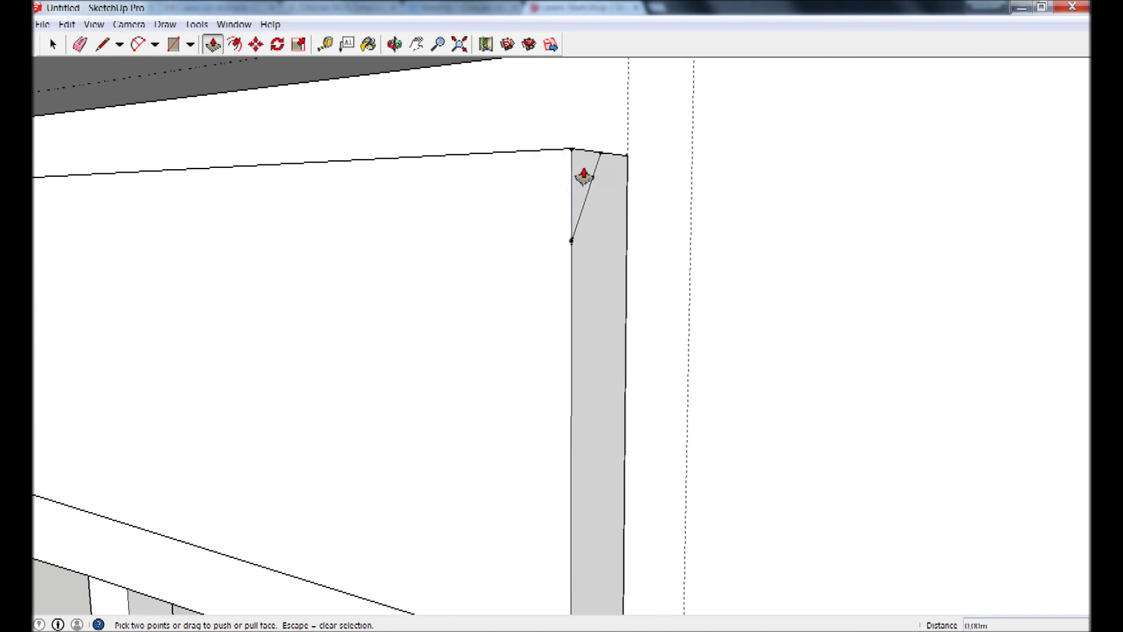
left_click(584, 175)
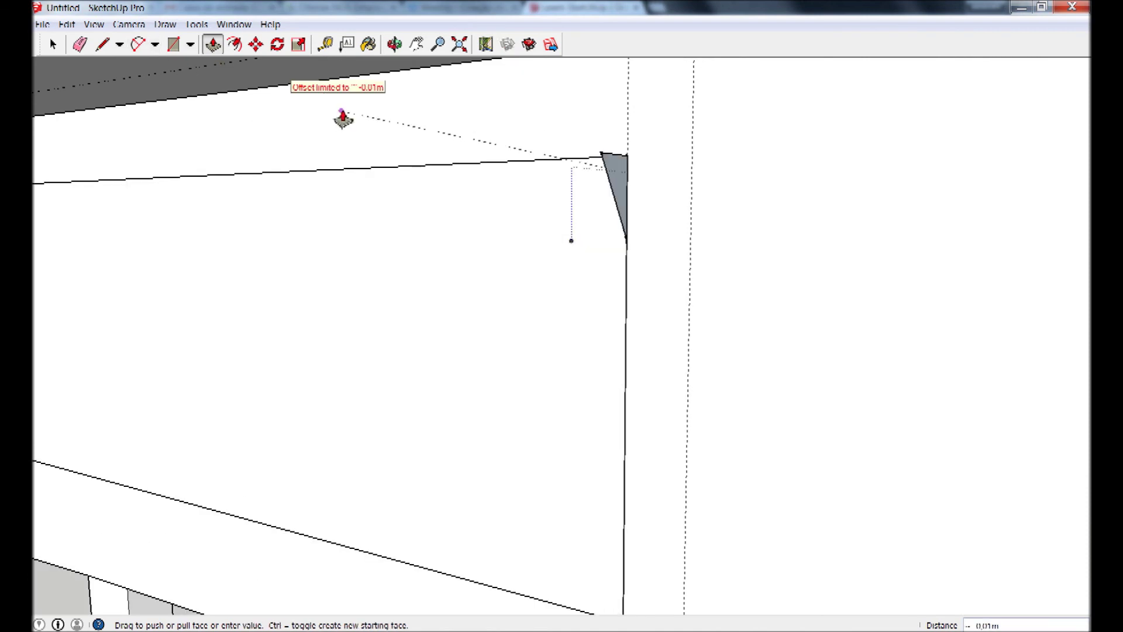
left_click(344, 117)
left_click(53, 44)
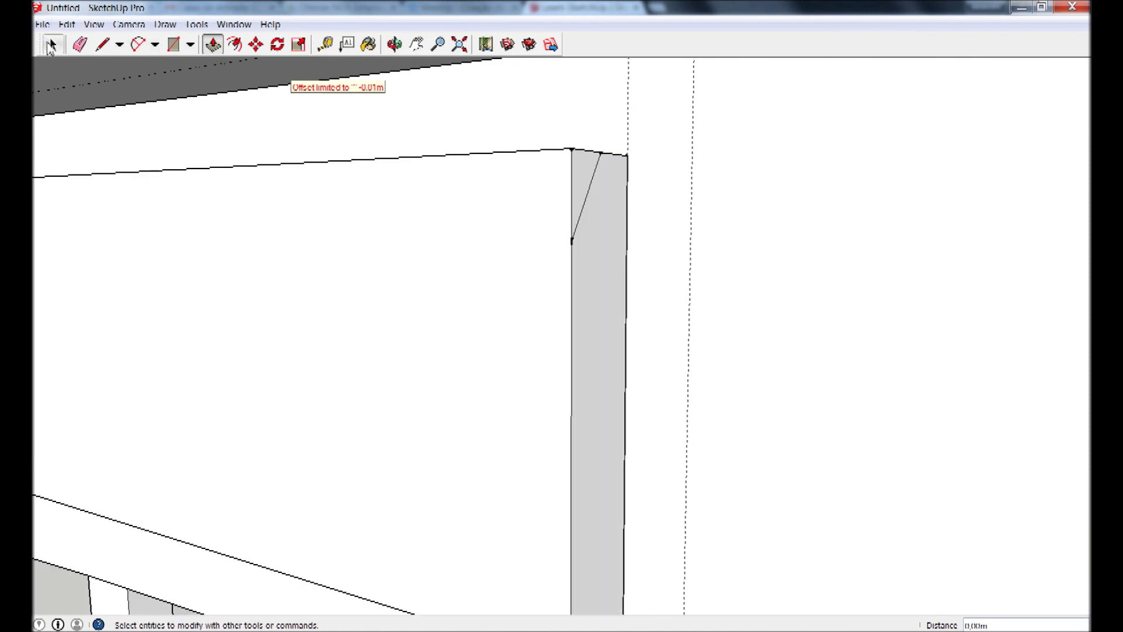
- Sweep the bevel profile around the drawer front's edges with Follow Me
left_click(196, 24)
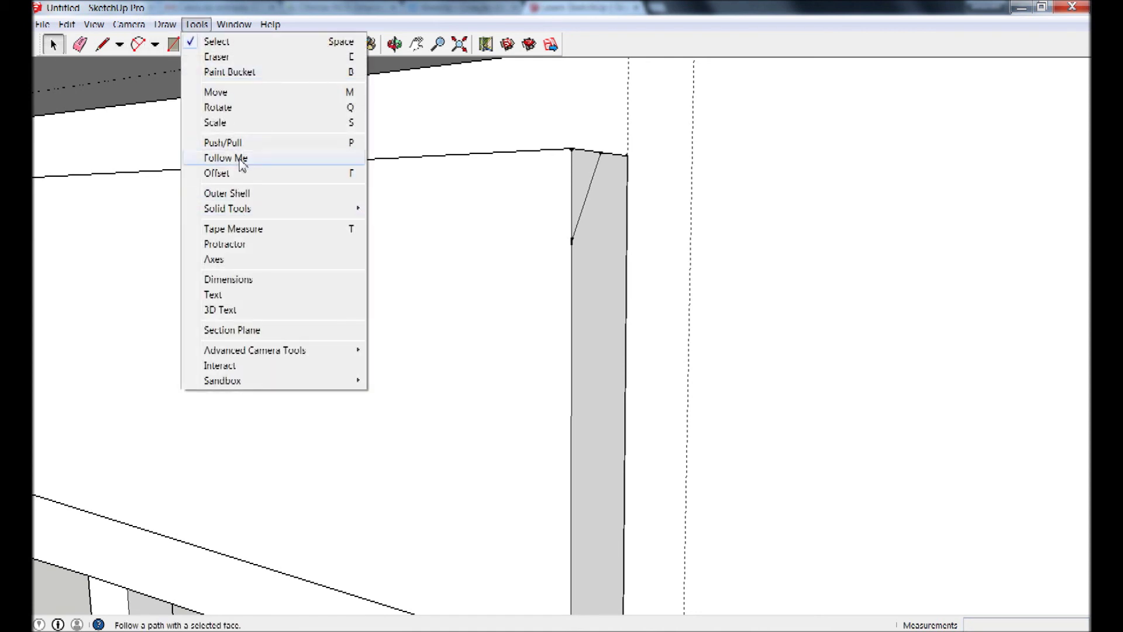
left_click(242, 158)
left_click_drag(580, 177, 486, 263)
scroll(485, 263, "down", 3)
mouse_move(527, 313)
middle_mouse_down()
mouse_move(88, 318)
mouse_move(166, 306)
mouse_move(121, 310)
mouse_move(90, 296)
middle_mouse_up()
left_click(52, 45)
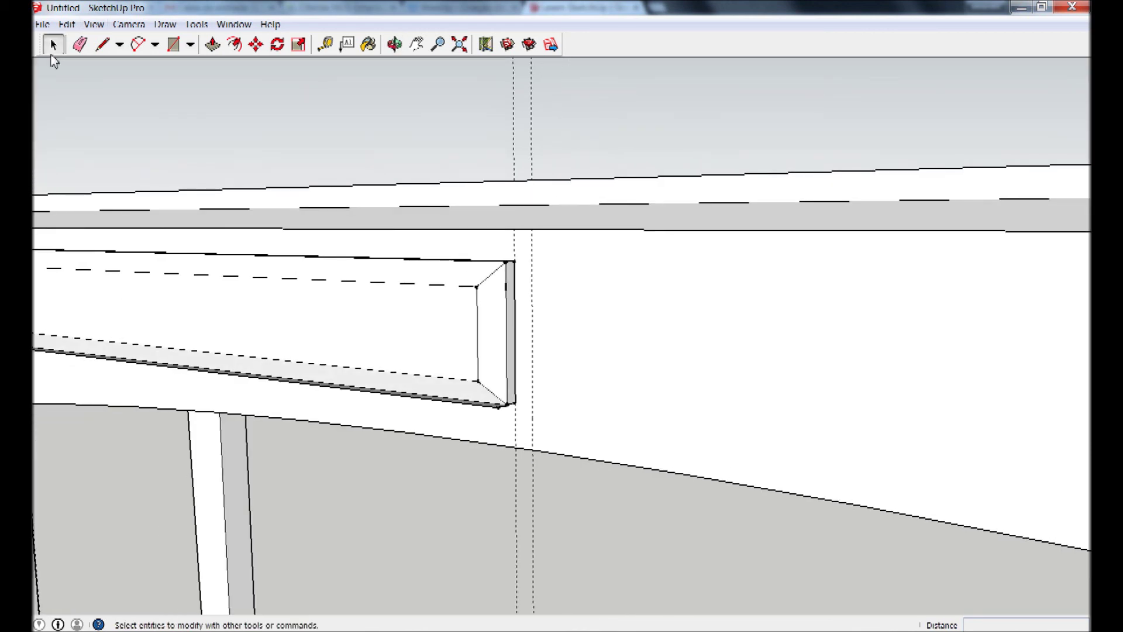
- Select the whole bevelled drawer front and make it a component named 'gaveta'
left_click(228, 344)
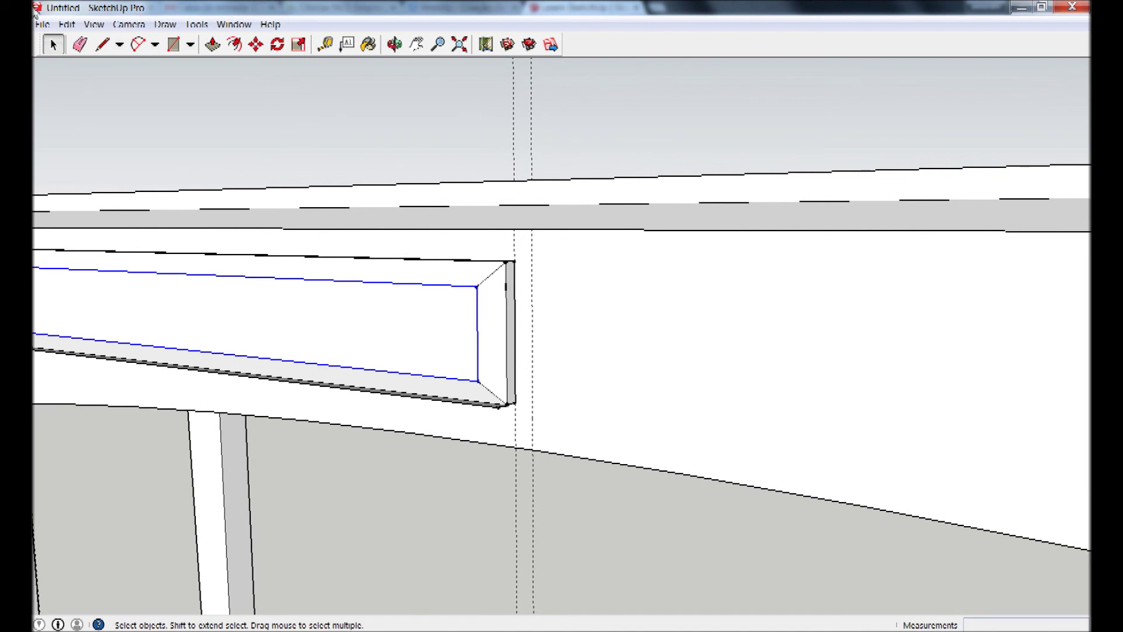
key("Escape")
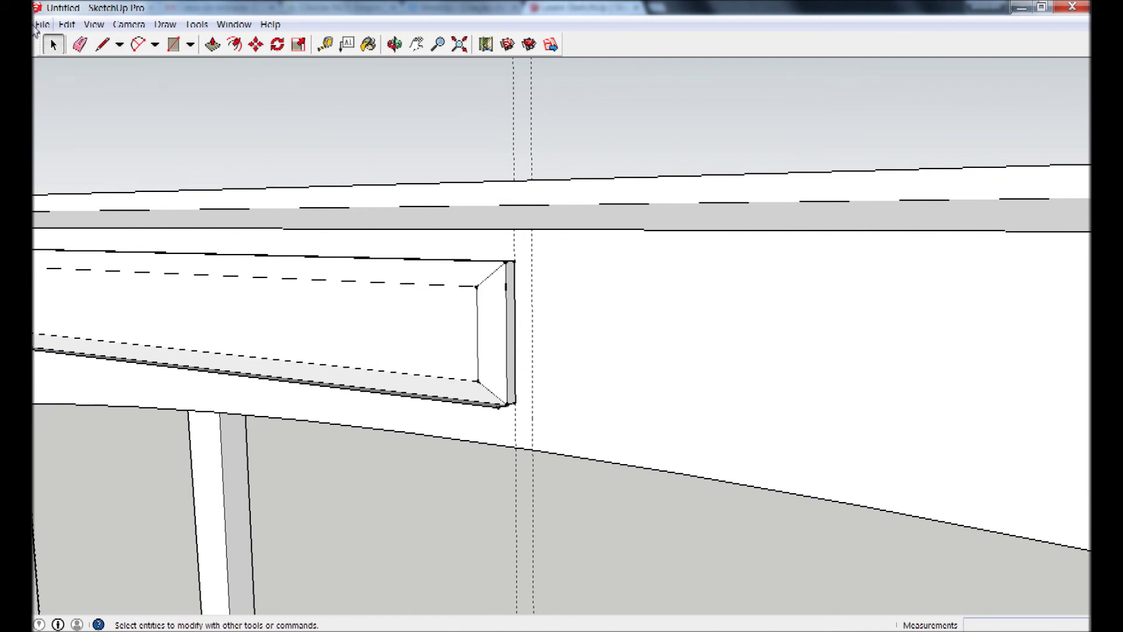
double_click(480, 319)
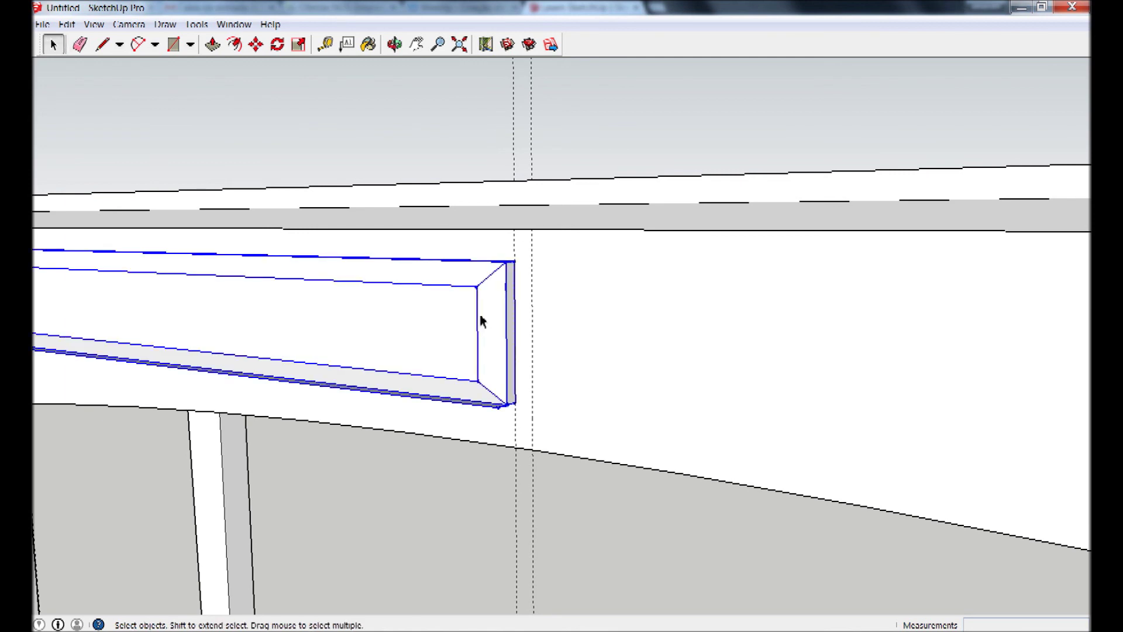
right_click(217, 298)
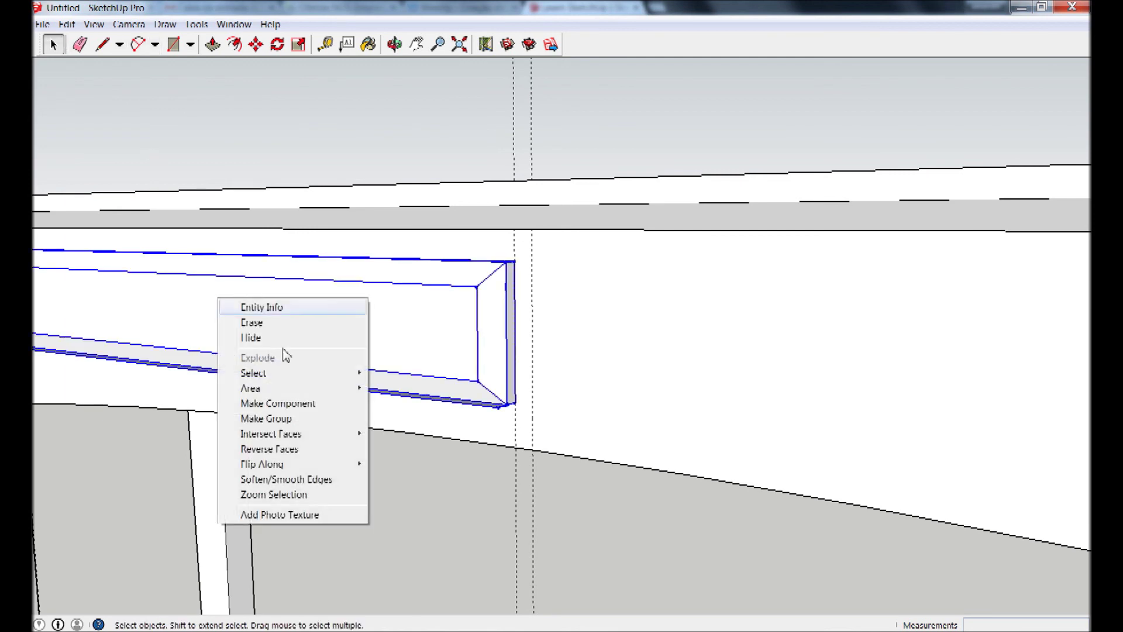
left_click(305, 405)
type("q")
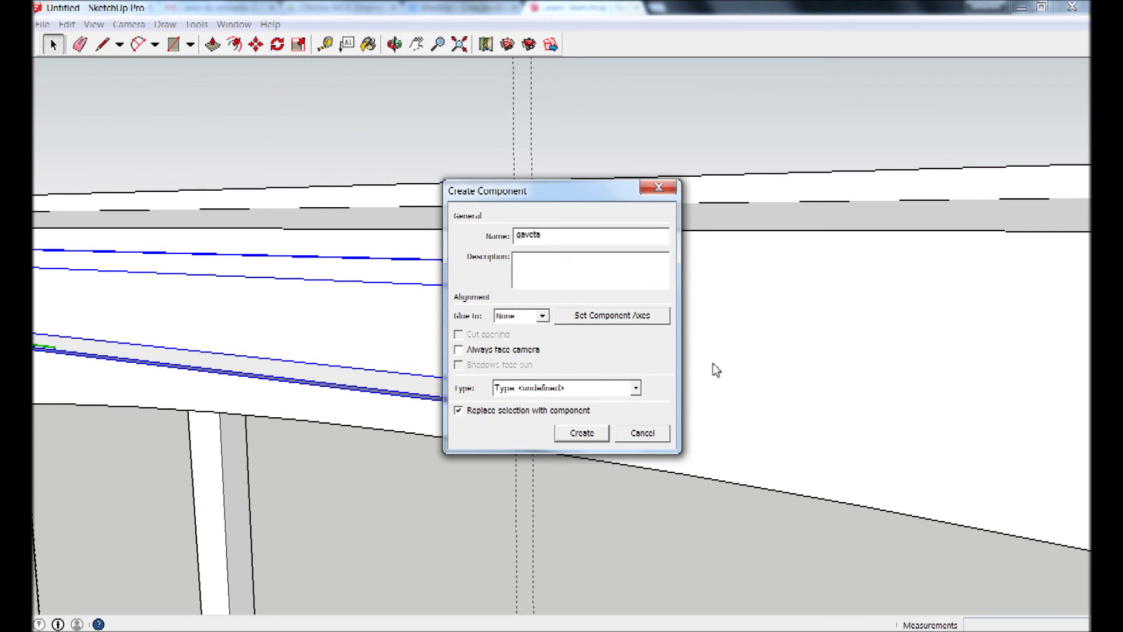
left_click(582, 433)
mouse_move(509, 351)
middle_mouse_down()
mouse_move(480, 344)
mouse_move(557, 321)
mouse_move(632, 371)
mouse_move(921, 343)
middle_mouse_up()
scroll(532, 310, "down", 3)
scroll(542, 281, "down", 2)
scroll(556, 319, "up", 1)
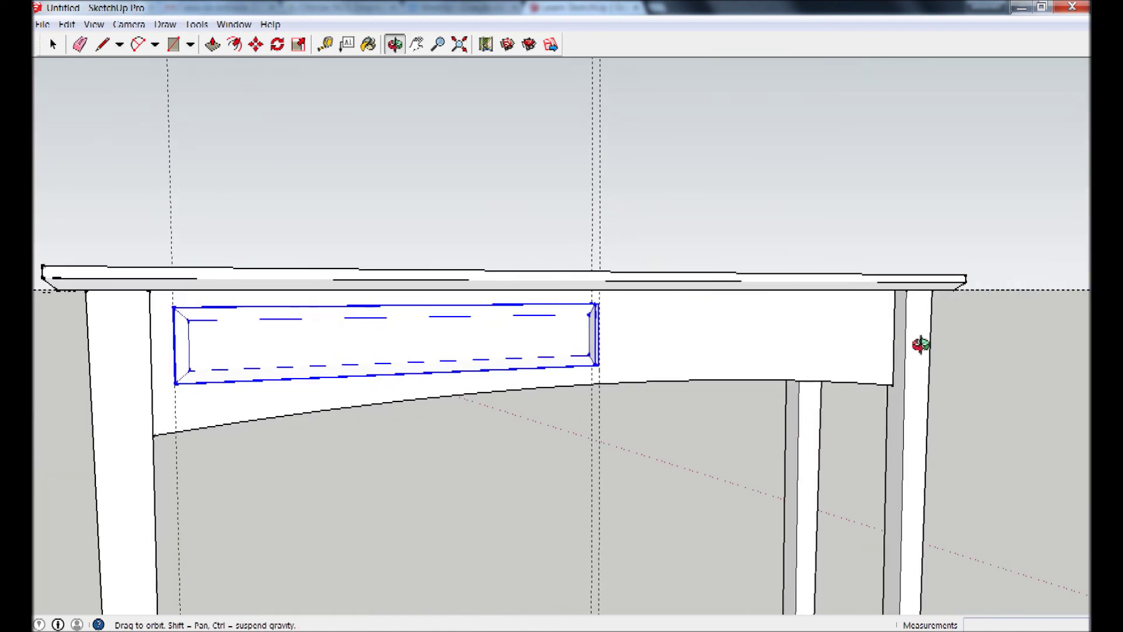
- Place a guide 2 cm in from the apron's right edge
left_click(326, 44)
left_click(895, 315)
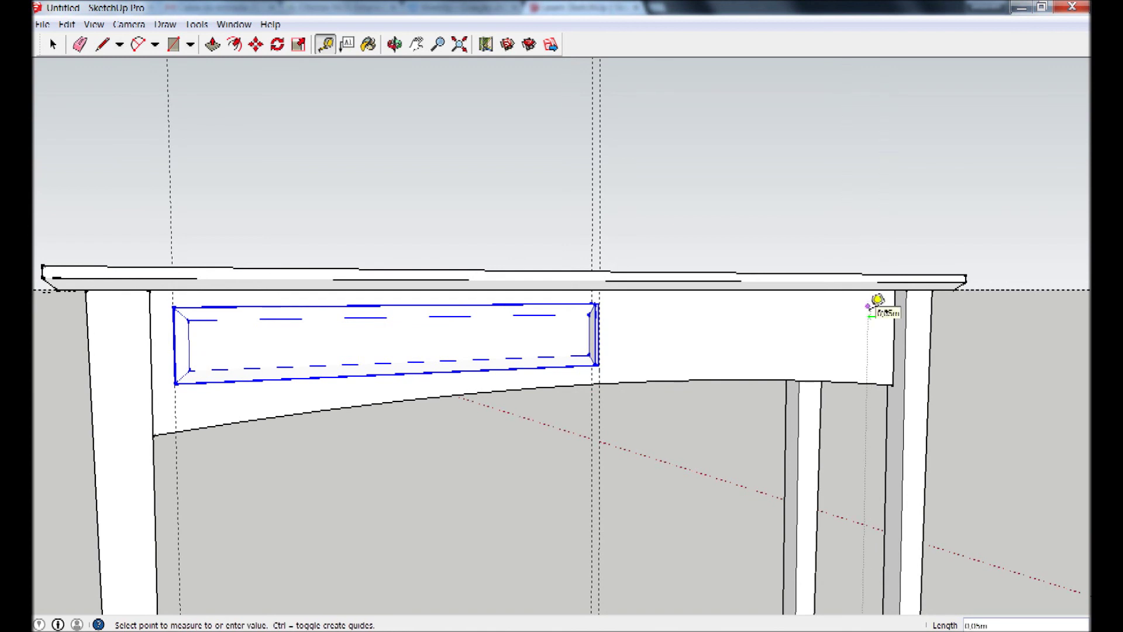
type("m")
key("Return")
mouse_move(657, 319)
middle_mouse_down()
mouse_move(380, 348)
mouse_move(331, 338)
mouse_move(376, 331)
middle_mouse_up()
scroll(647, 359, "up", 3)
mouse_move(695, 345)
middle_mouse_down()
mouse_move(747, 328)
mouse_move(849, 334)
middle_mouse_up()
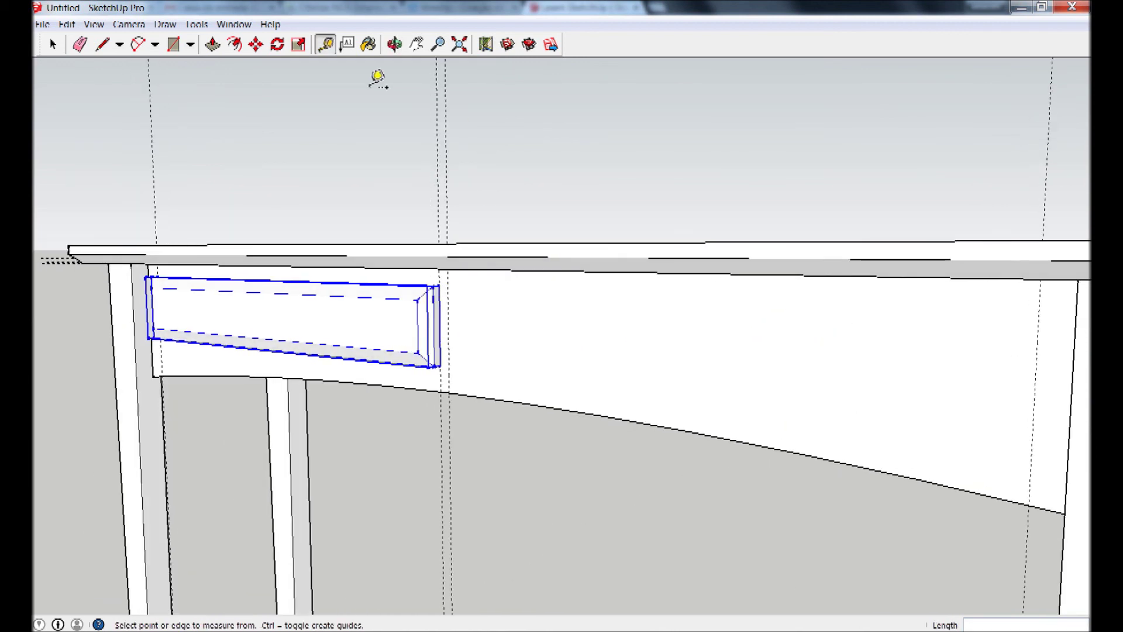
- Copy the gaveta drawer front to the apron's right half against the new guide
left_click(256, 45)
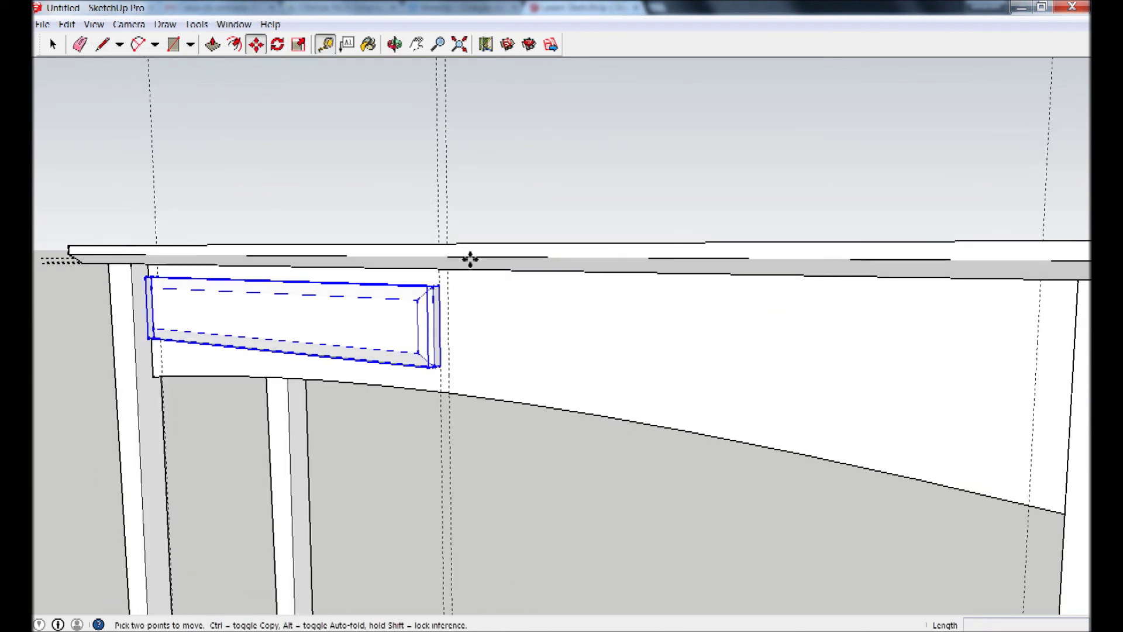
left_click(440, 287)
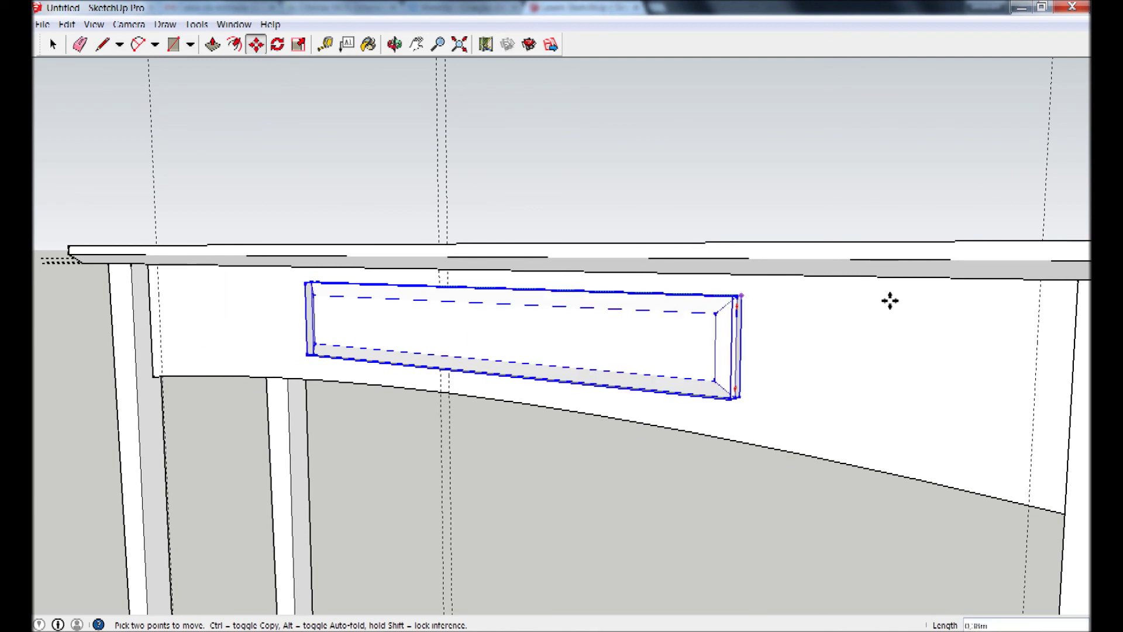
key("ctrl")
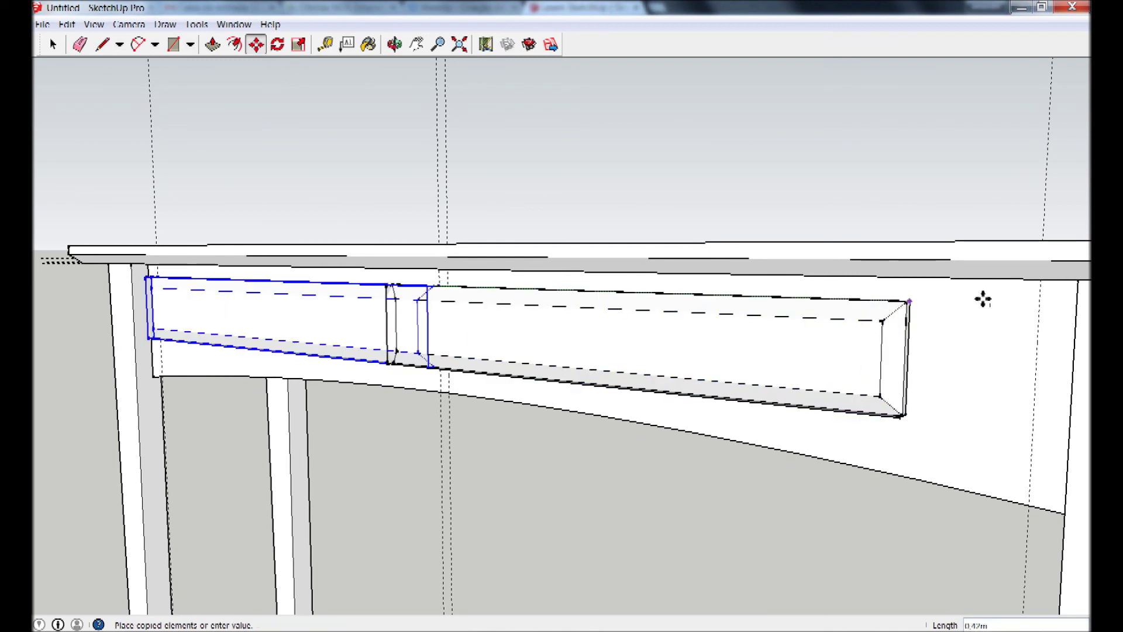
left_click(1039, 303)
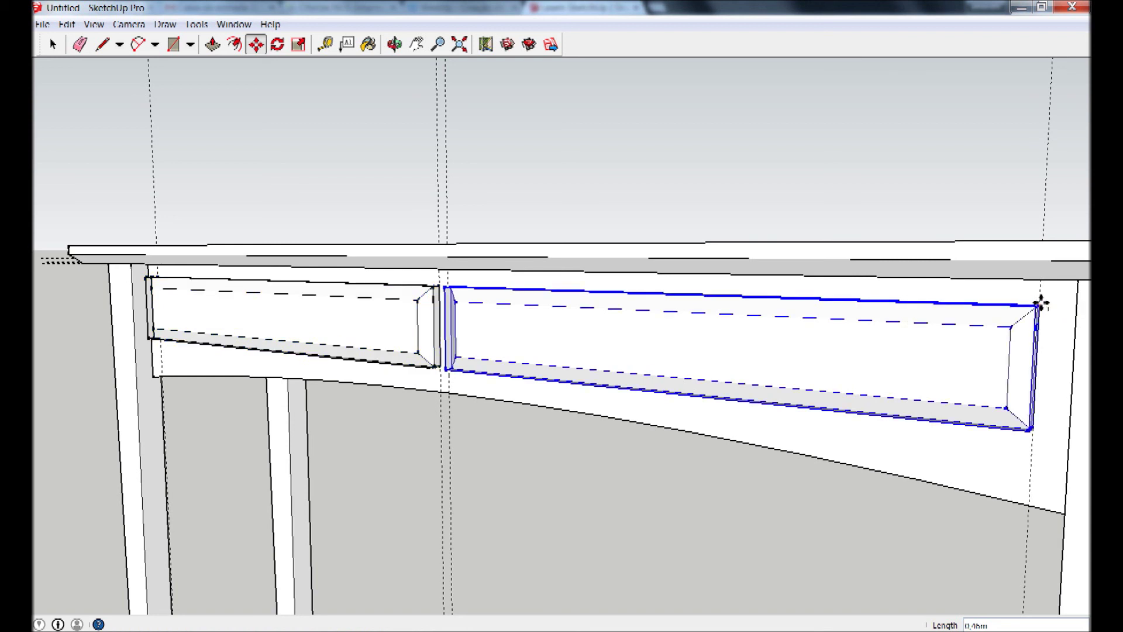
- Delete all guide lines and clear the selection
left_click(94, 24)
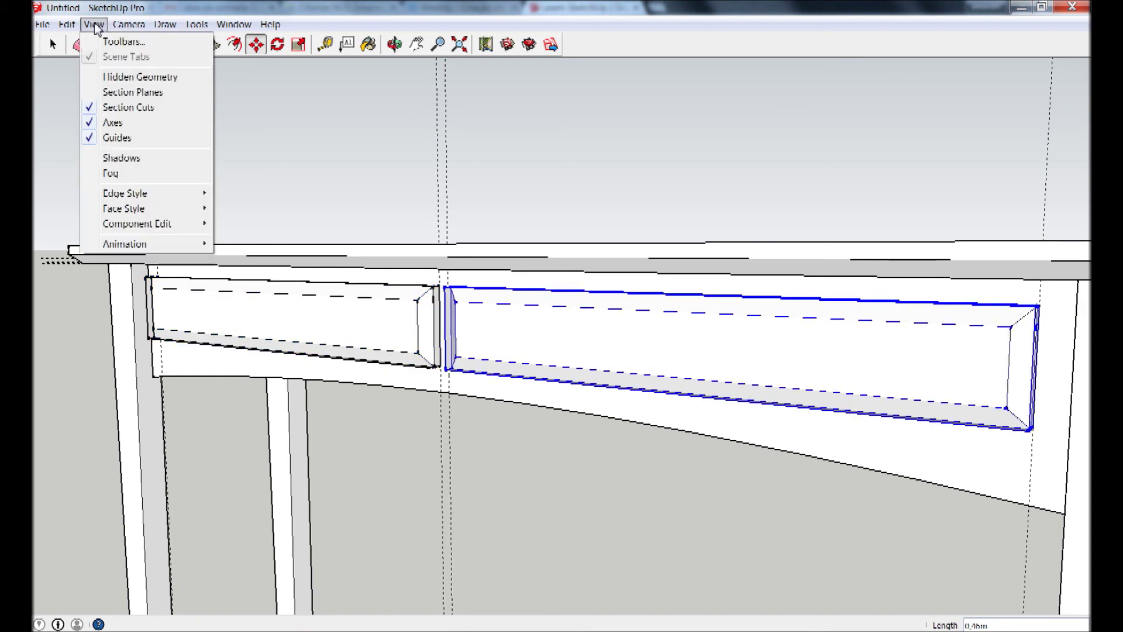
left_click(66, 24)
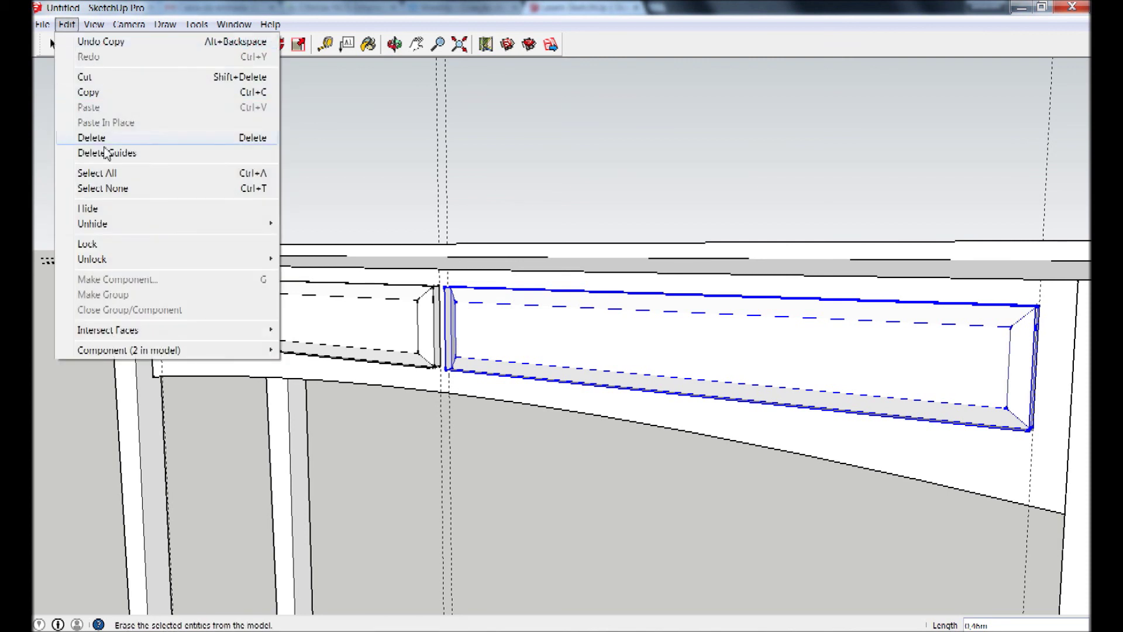
left_click(100, 153)
key("ctrl+t")
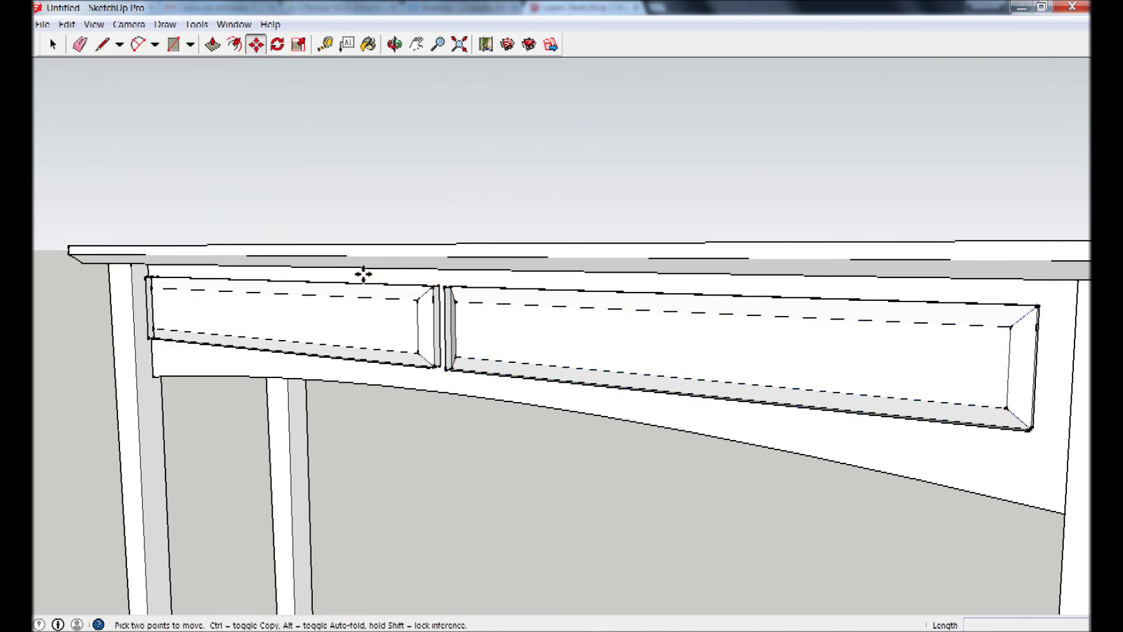
left_click(52, 44)
double_click(285, 335)
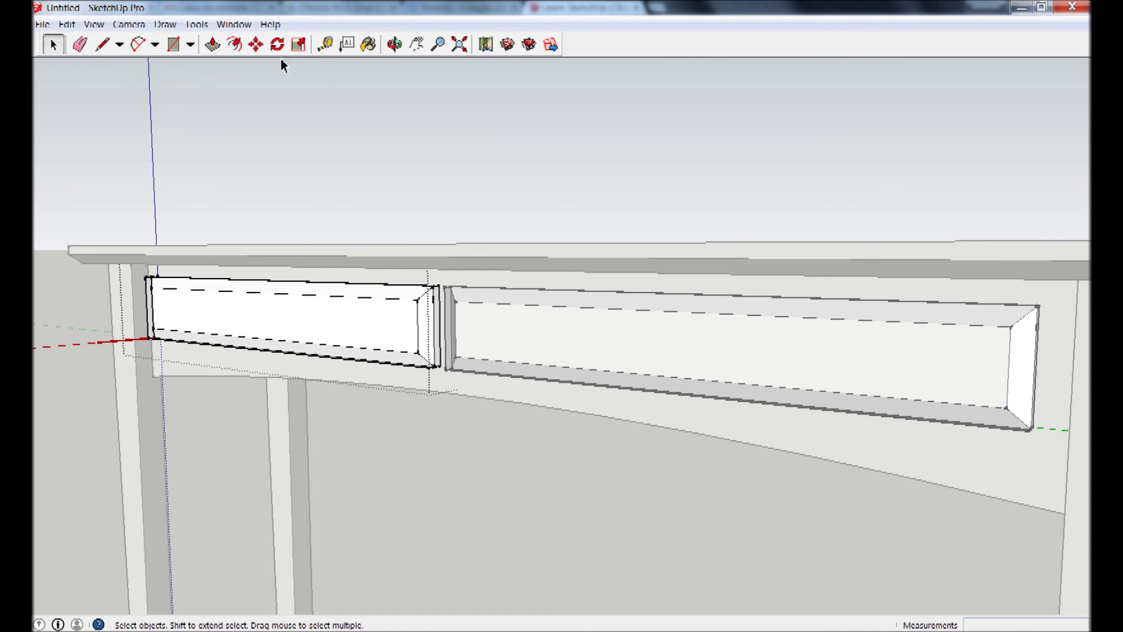
- Draw a small circle on the drawer front and pull it out into a round knob
left_click(190, 44)
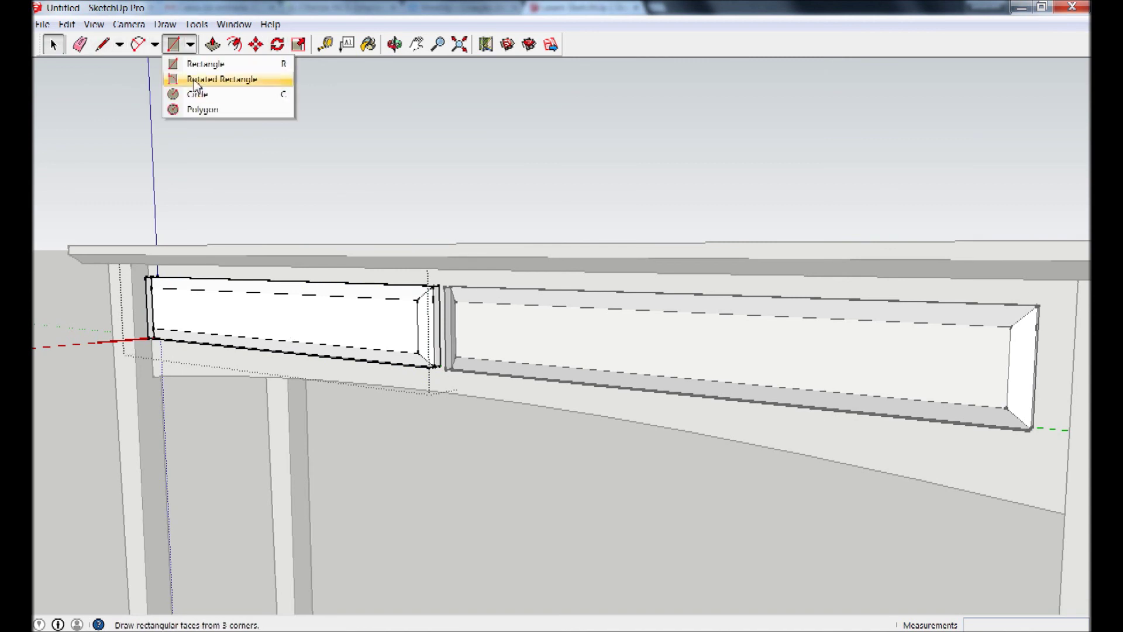
left_click(196, 95)
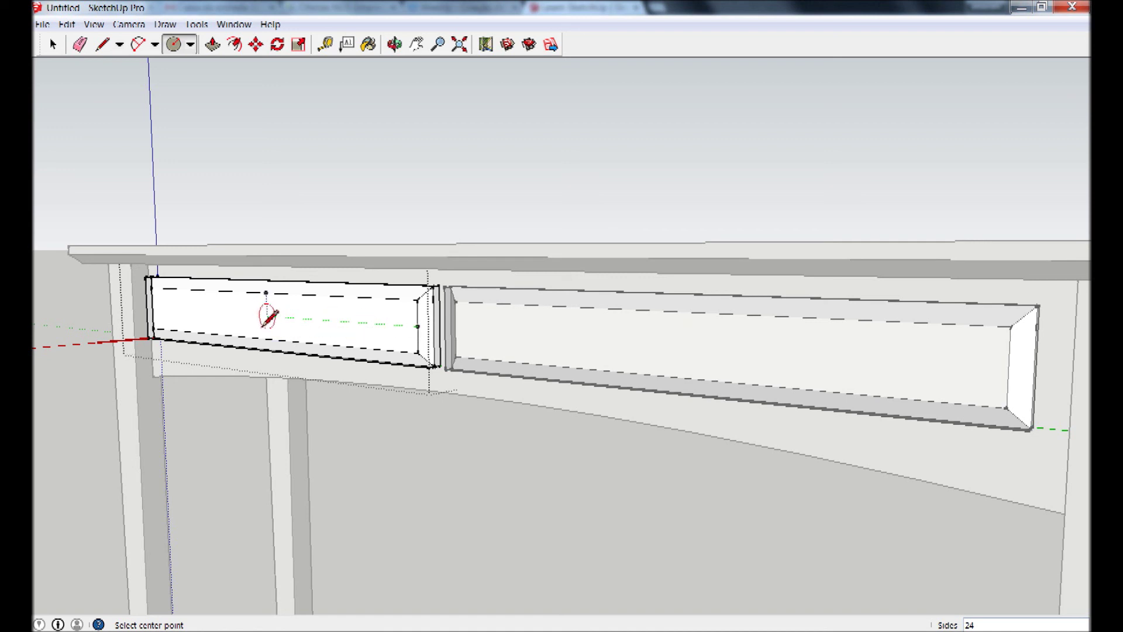
left_click(267, 316)
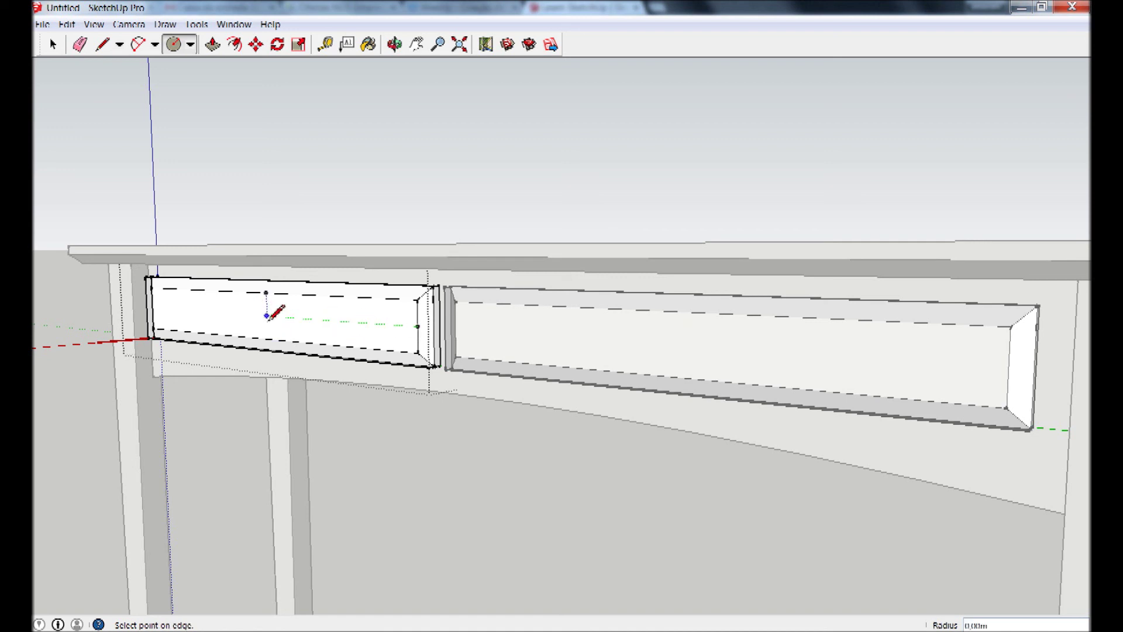
left_click(273, 316)
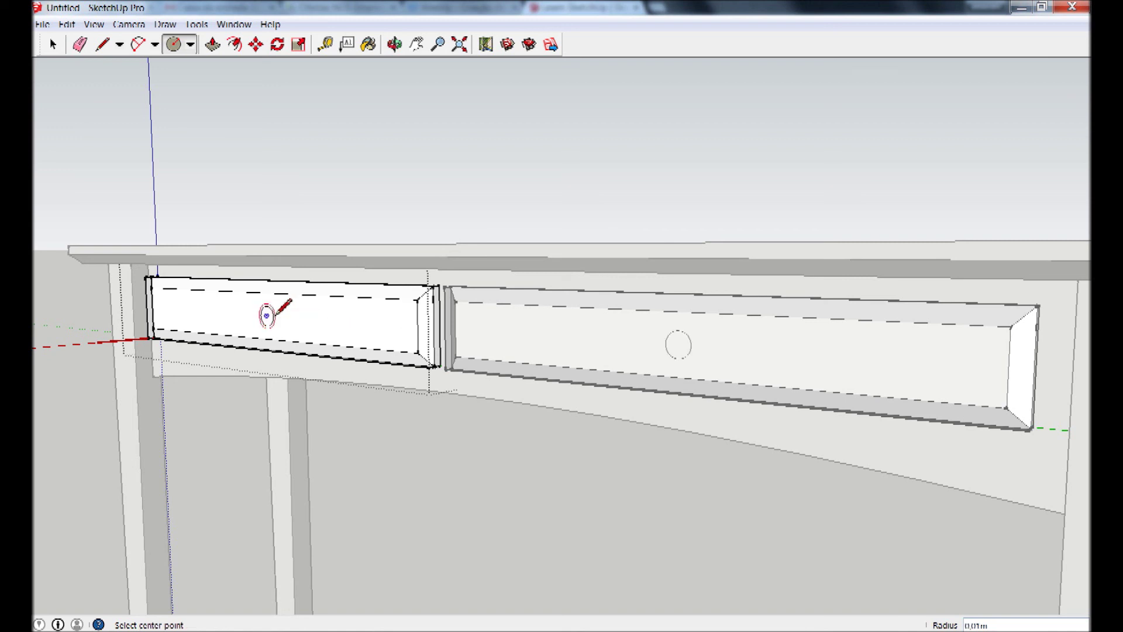
left_click(212, 45)
left_click(265, 322)
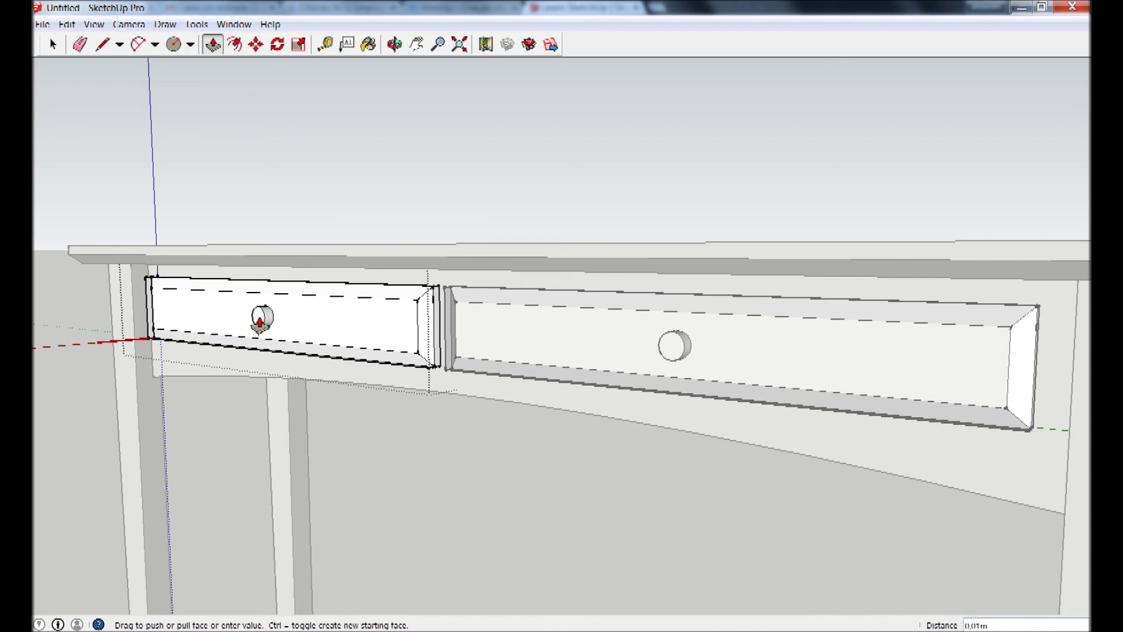
left_click(261, 319)
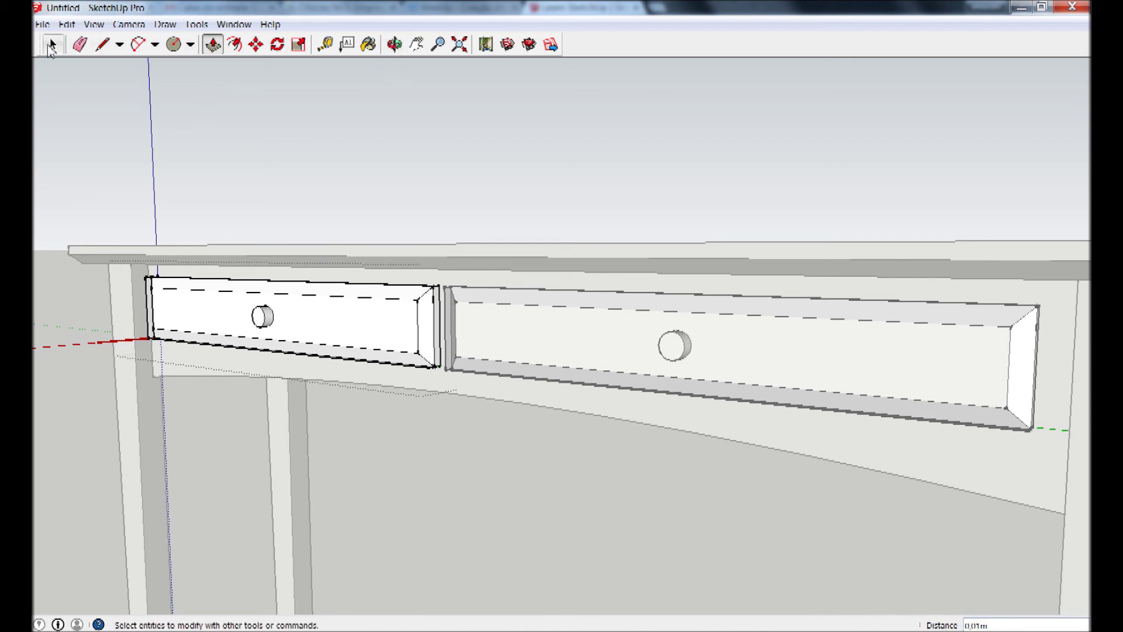
left_click(53, 45)
scroll(467, 269, "down", 3)
left_click(459, 45)
- Orbit the view to show the whole console table with its two knobbed drawers and arched apron
mouse_move(571, 224)
middle_mouse_down()
mouse_move(574, 192)
mouse_move(819, 220)
mouse_move(574, 211)
mouse_move(606, 228)
mouse_move(598, 208)
middle_mouse_up()
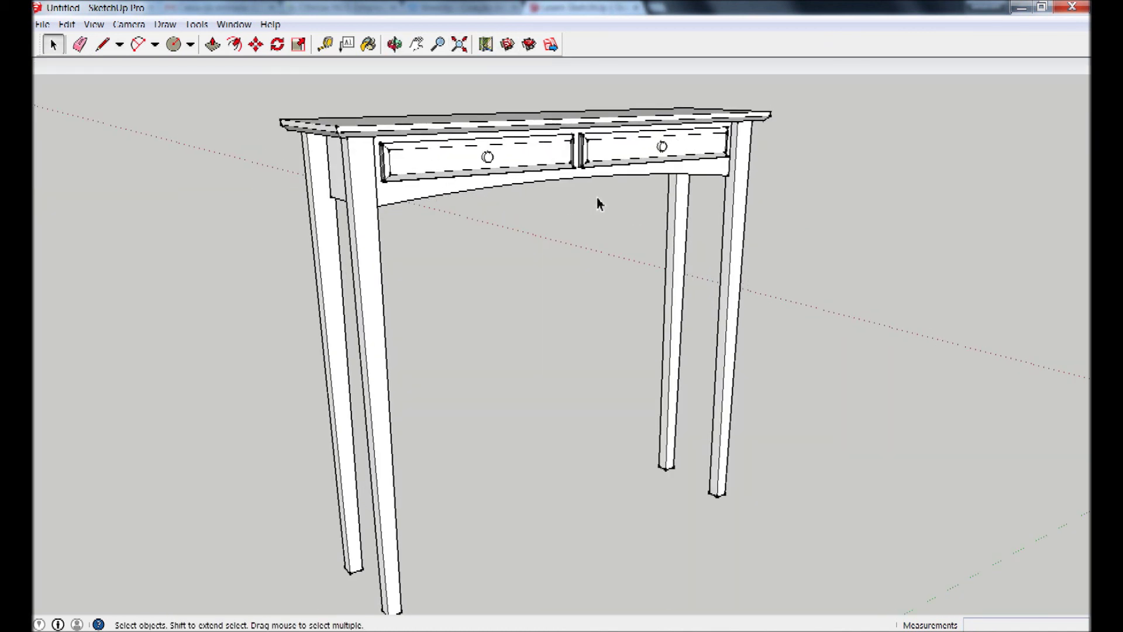